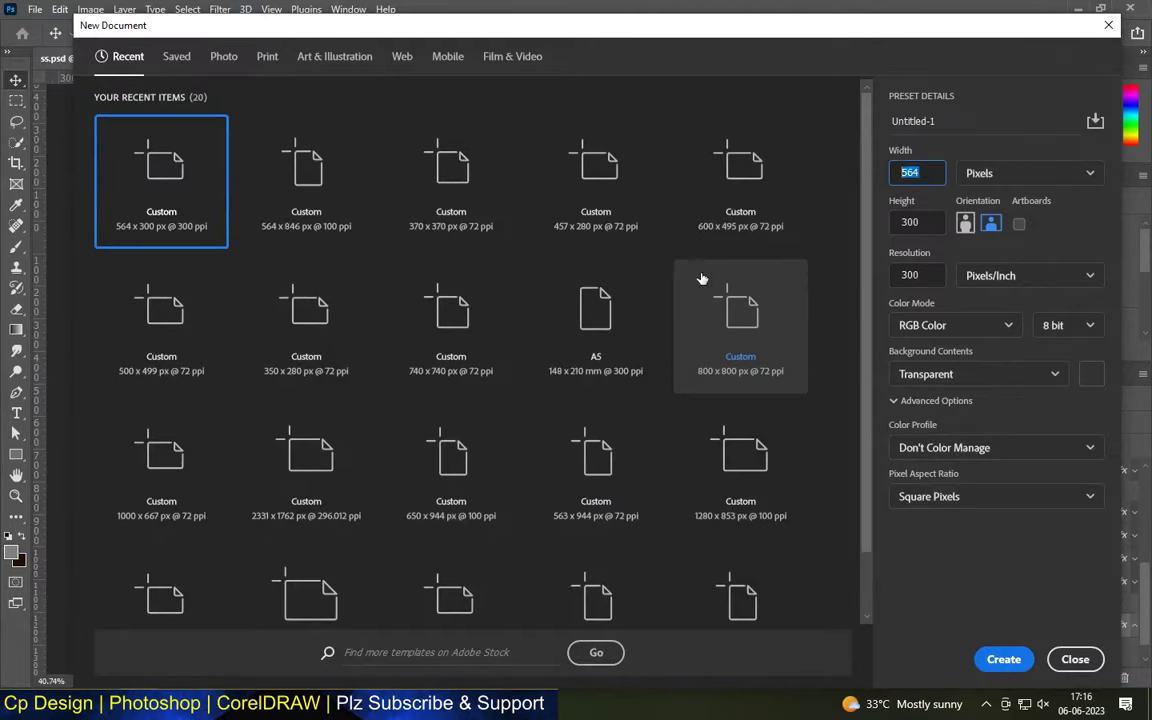
Step: Enter a 2000 × 1200 pixel canvas size in the New Document settings
type("2000")
key("Tab")
type("1200")
key("Tab")
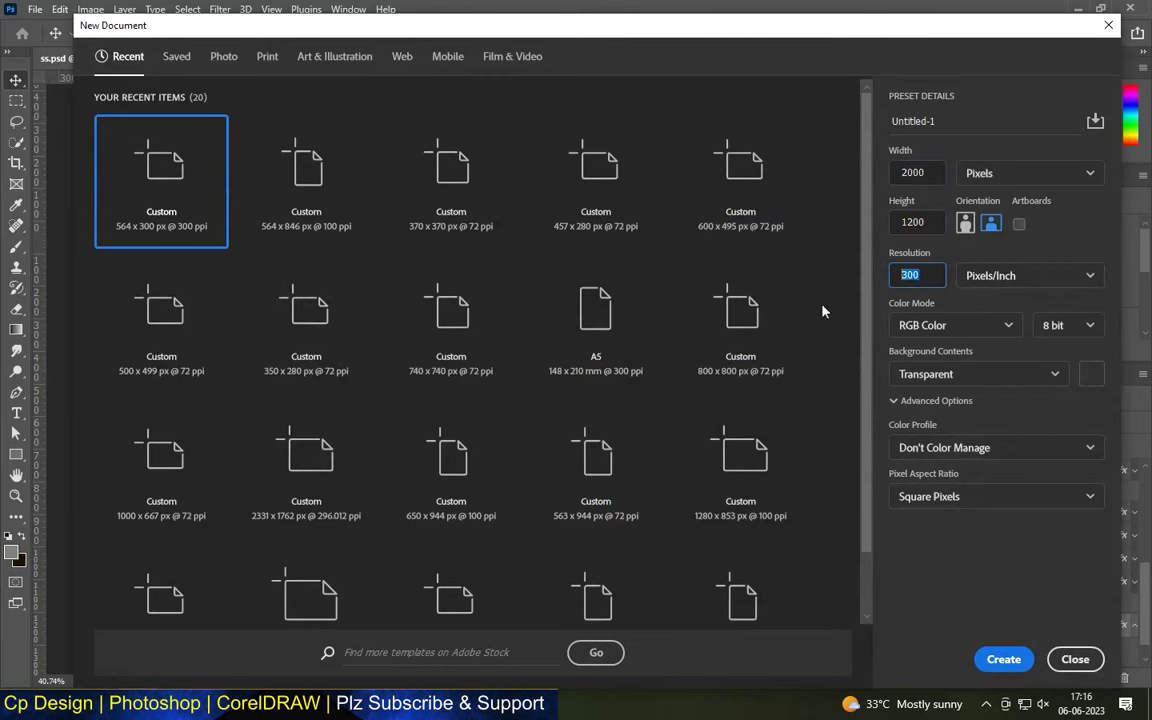
Step: Create the document and add a black (000000) Solid Color fill layer
left_click(1003, 659)
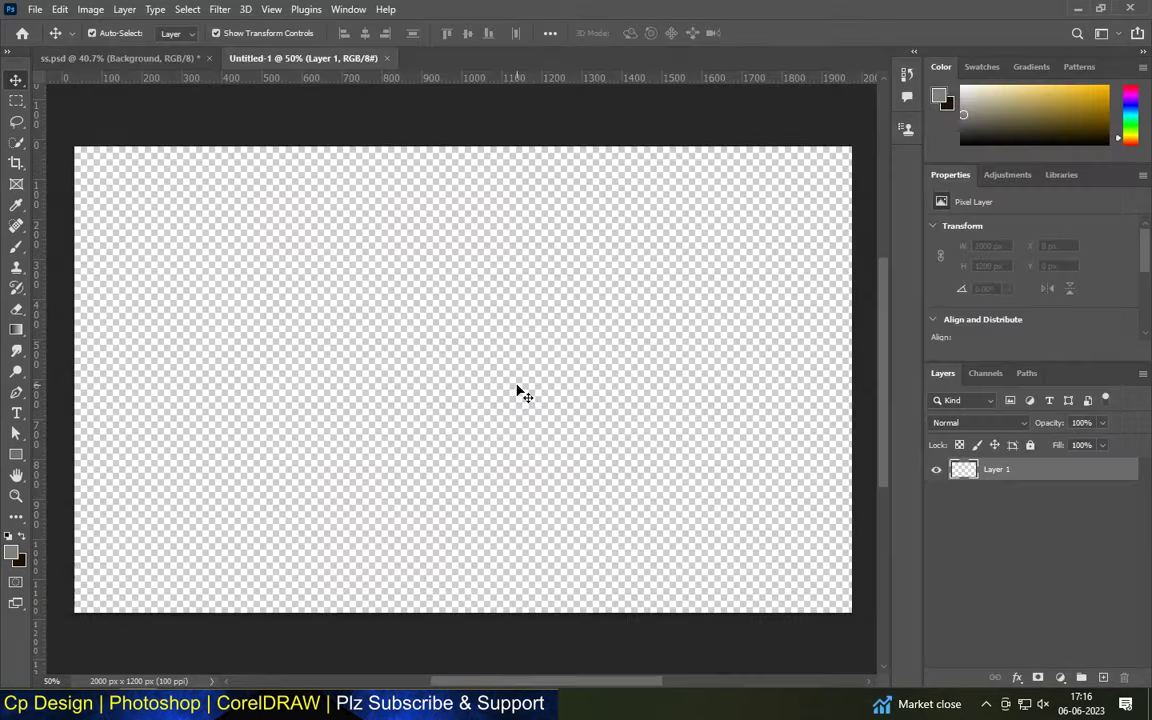
left_click(1060, 677)
left_click(1050, 393)
type("000000")
left_click(1018, 108)
Step: On a new layer, paint five soft 900 px white brush glows across the canvas
key("ctrl+0")
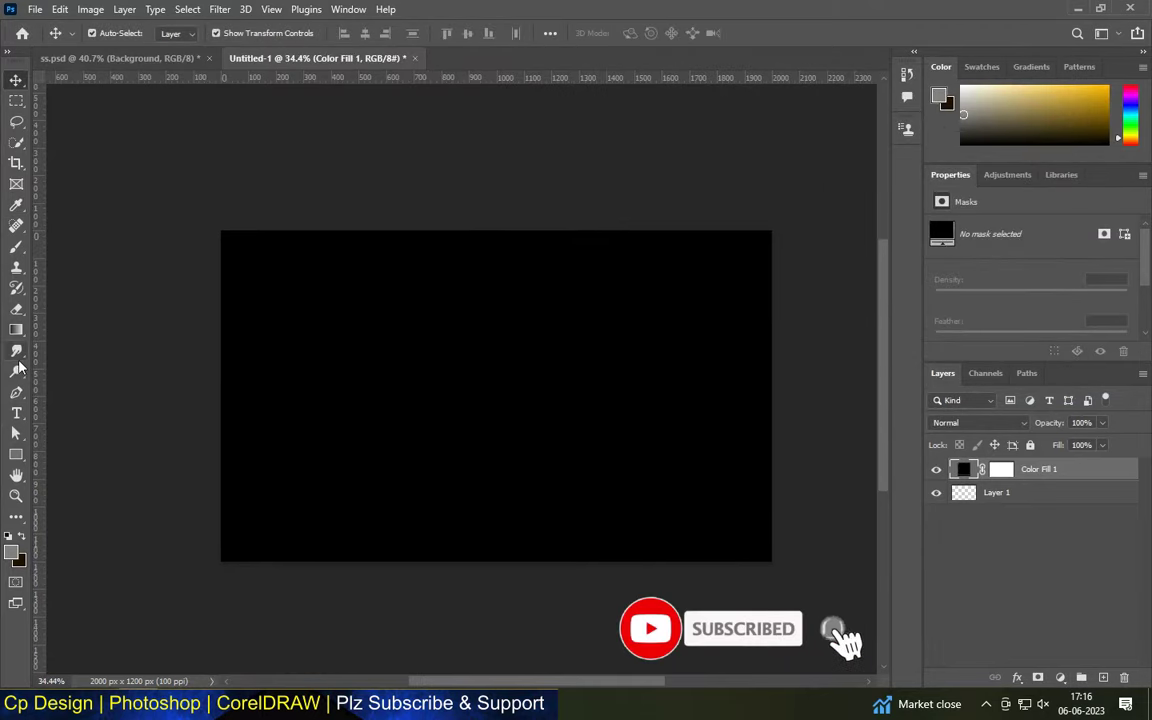
left_click(16, 247)
key("ctrl+shift+alt+n")
key("bracketright")
key("bracketright")
key("bracketright")
key("bracketright")
key("bracketright")
key("bracketright")
key("bracketleft")
key("bracketleft")
key("bracketleft")
key("bracketleft")
key("bracketleft")
left_click(258, 264)
left_click(702, 268)
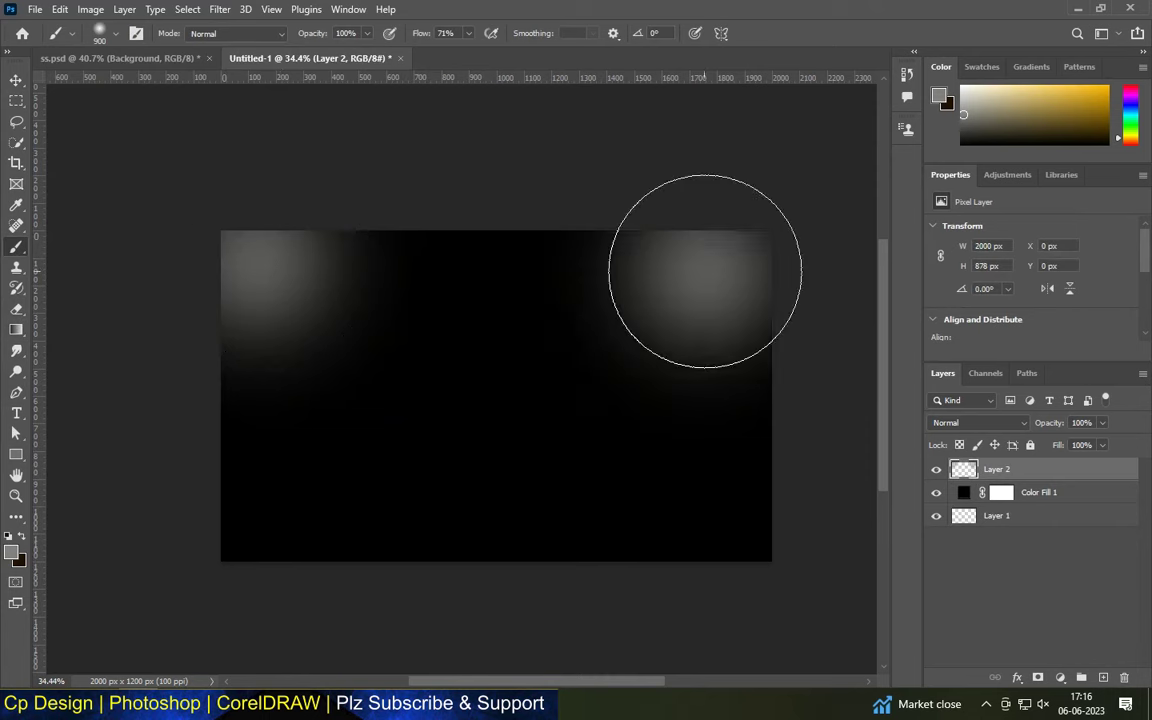
left_click(500, 391)
left_click(355, 560)
left_click(643, 553)
scroll(376, 284, "down", 2)
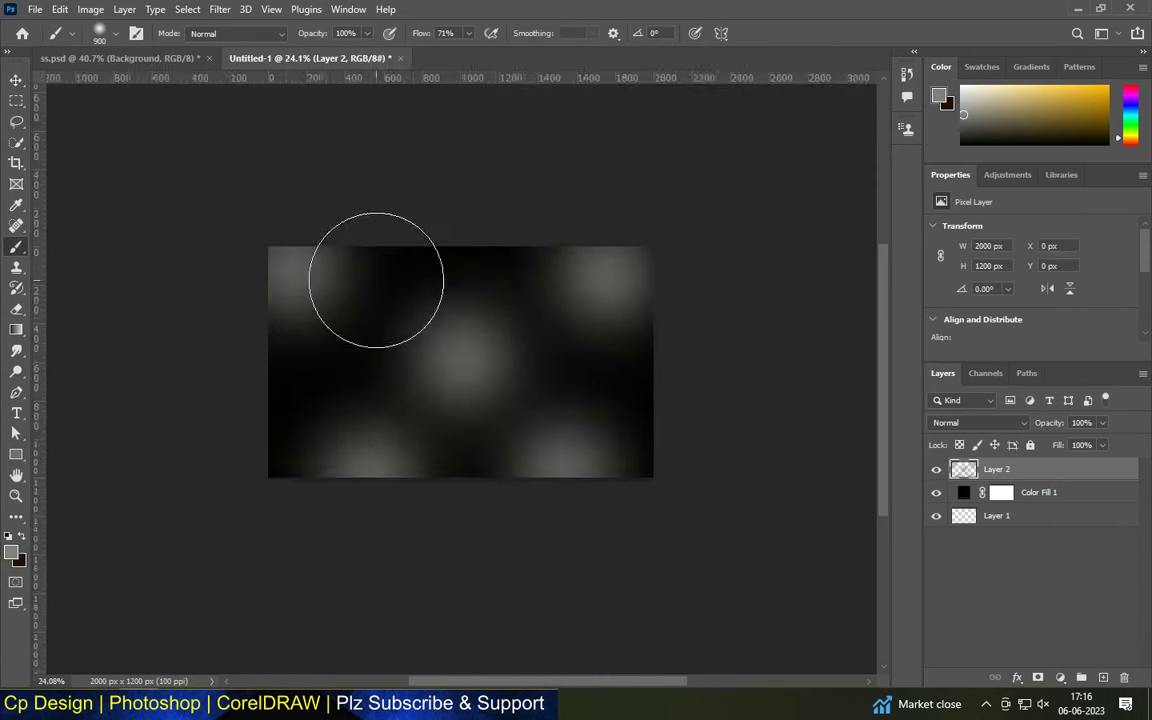
scroll(376, 280, "up", 3)
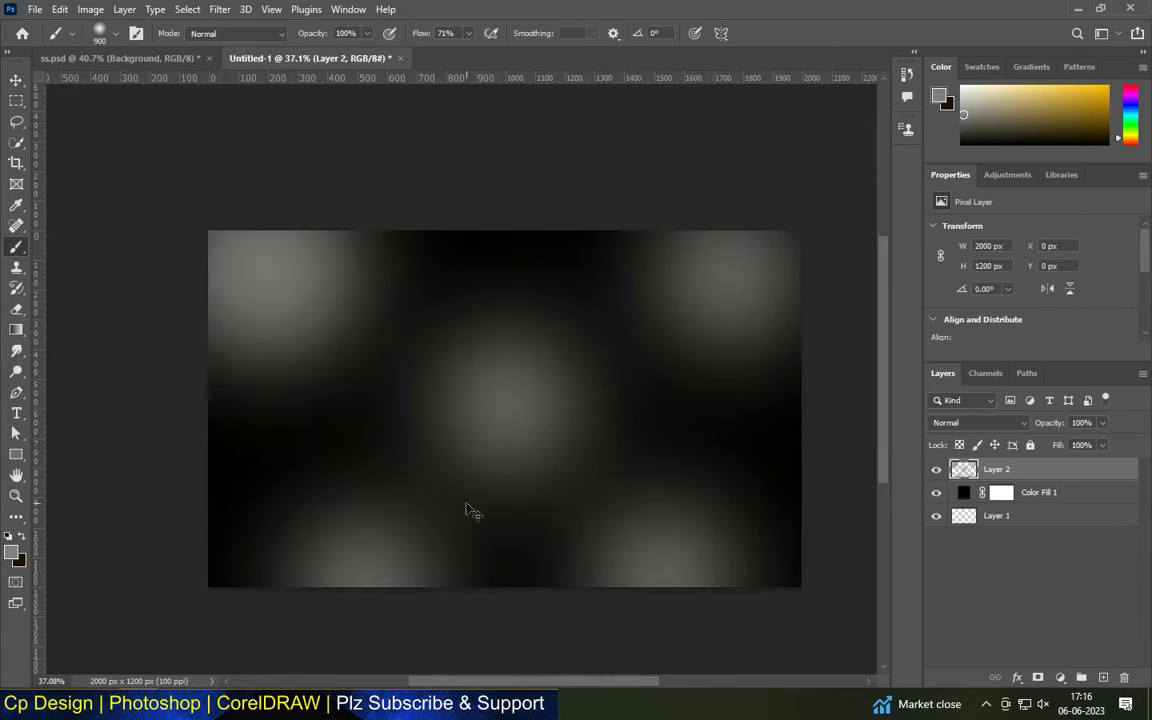
Step: Set the Type tool to 72 pt and start a text layer on the canvas
key("v")
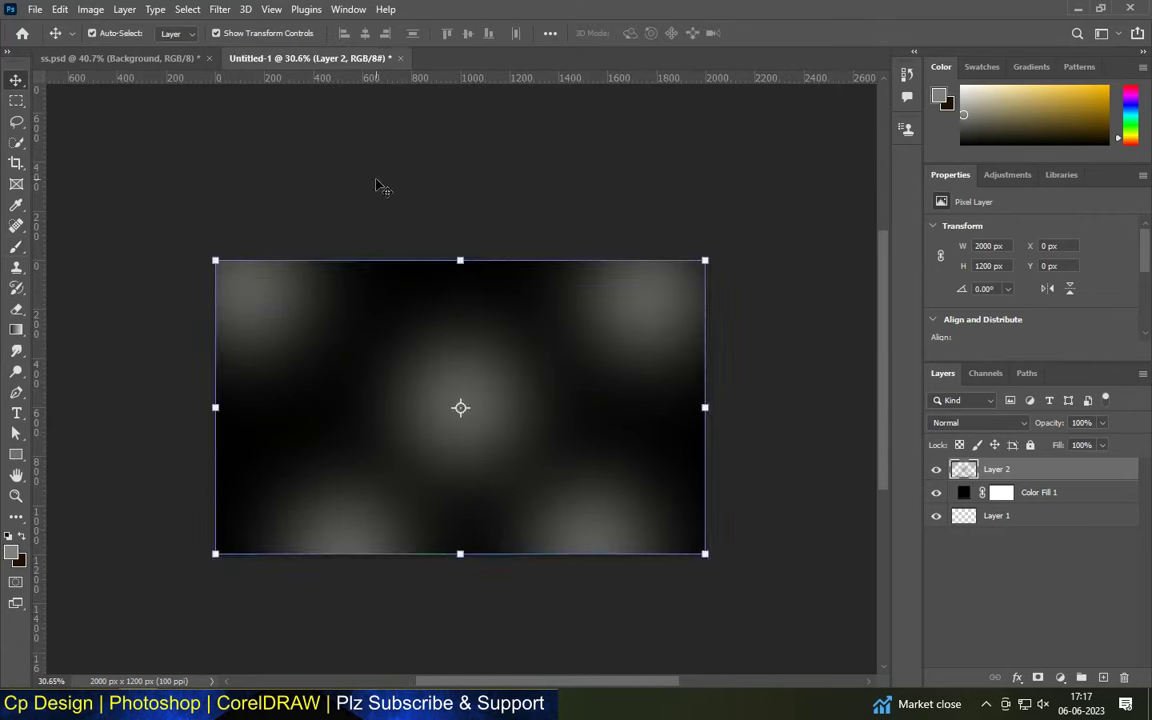
left_click(378, 185)
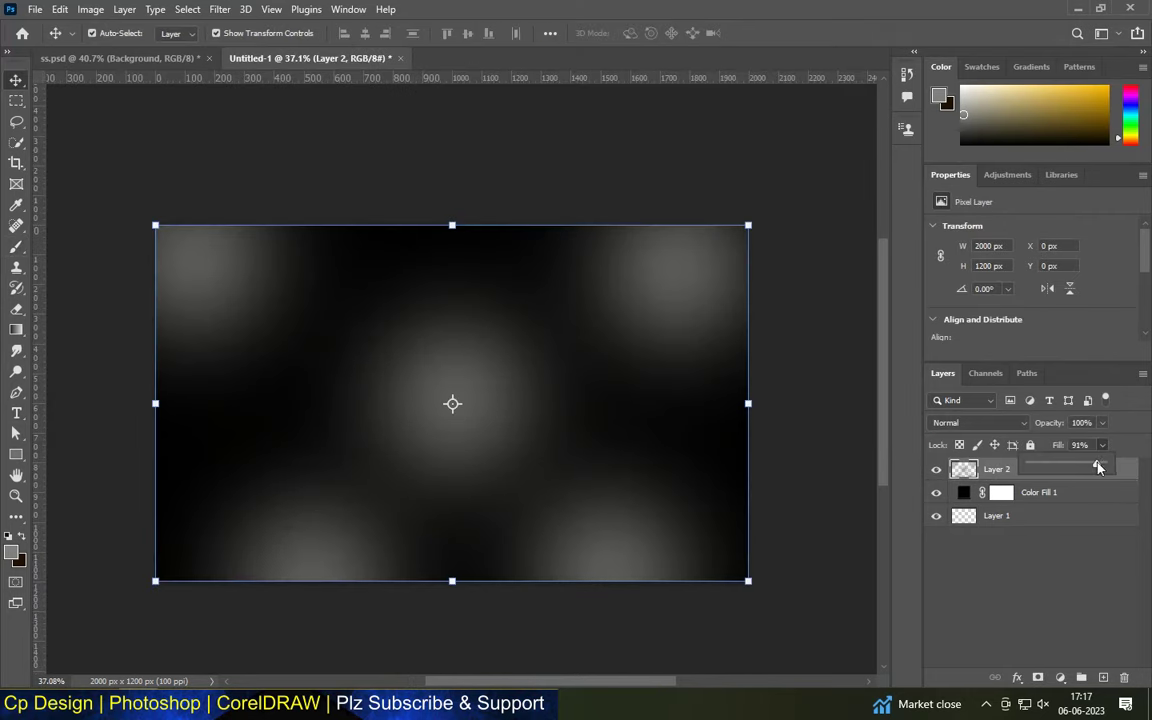
left_click(16, 413)
left_click(422, 33)
left_click(422, 244)
left_click(330, 405)
Step: Type 'Stay', enlarge it about four and a half times and centre it
type("Stay")
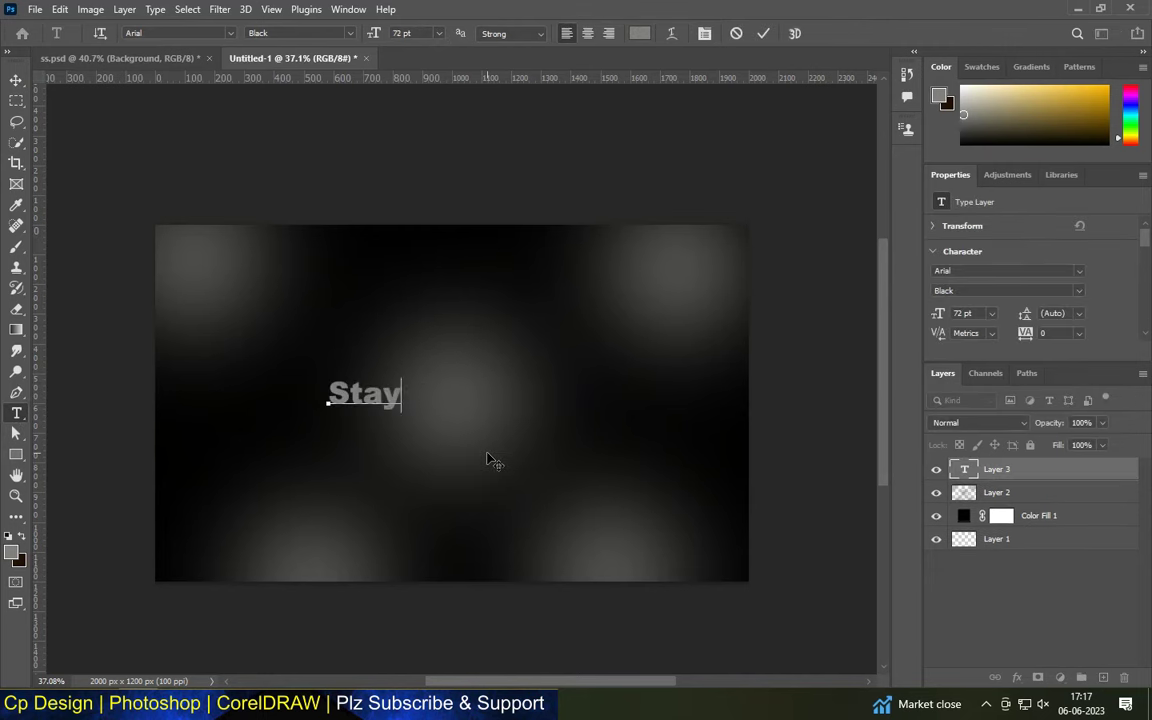
left_click(16, 78)
left_click_drag(405, 378, 660, 254)
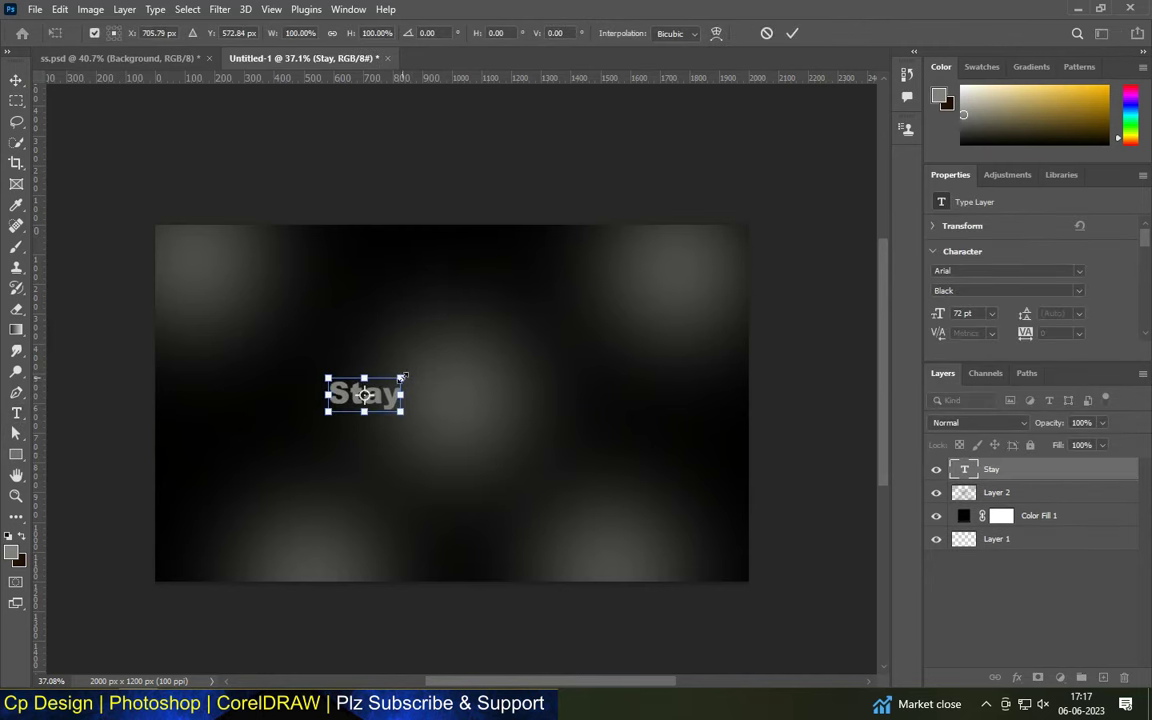
left_click_drag(579, 281, 539, 353)
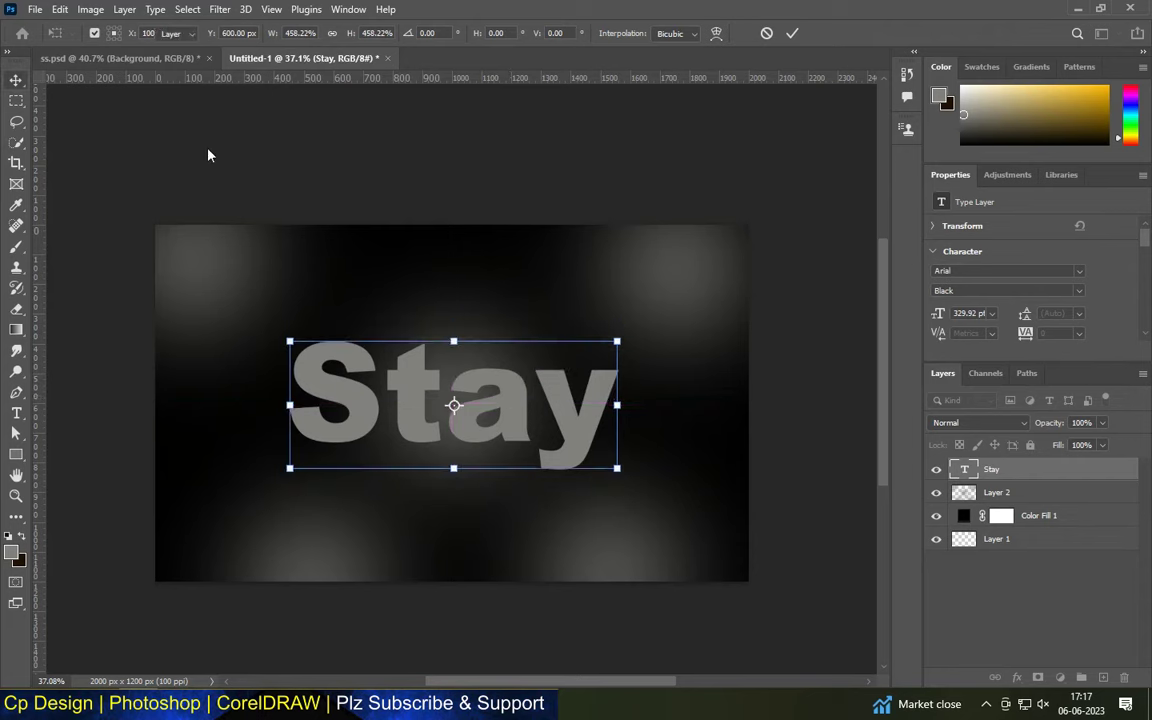
key("Return")
left_click(418, 398)
left_click(1079, 271)
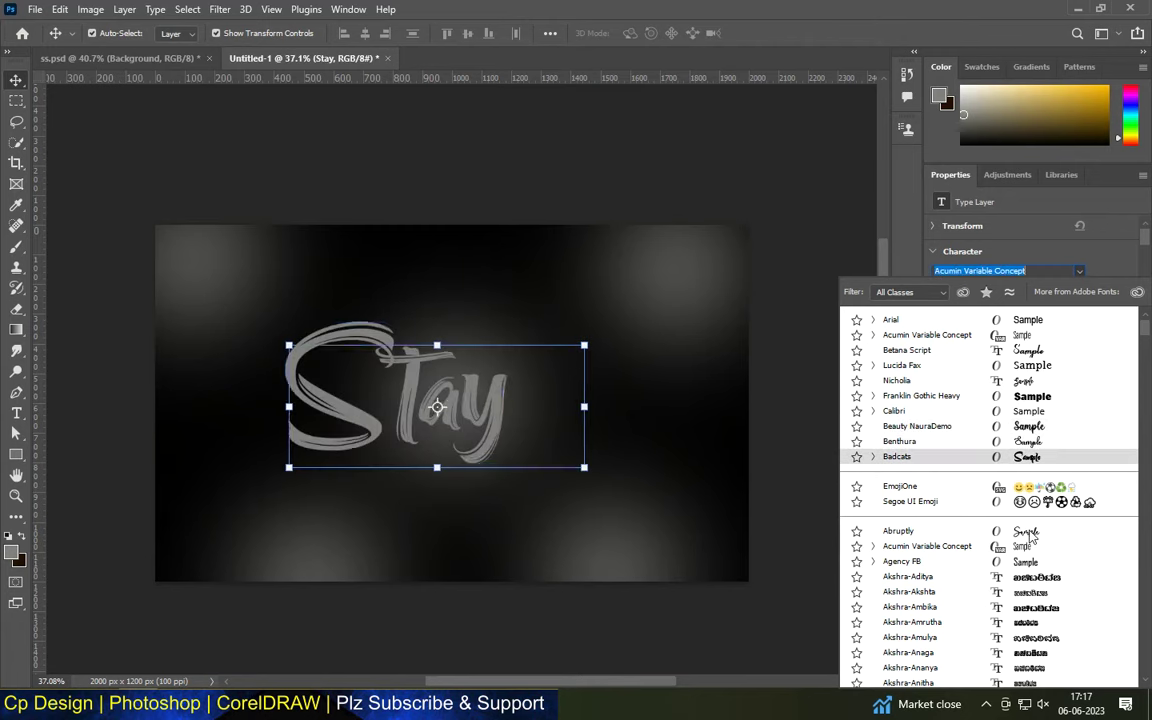
Step: Browse the font list and apply Candy Nougat Demo to the Stay text
scroll(1030, 538, "down", 1)
scroll(1030, 538, "down", 4)
scroll(1030, 535, "down", 4)
scroll(1032, 515, "down", 2)
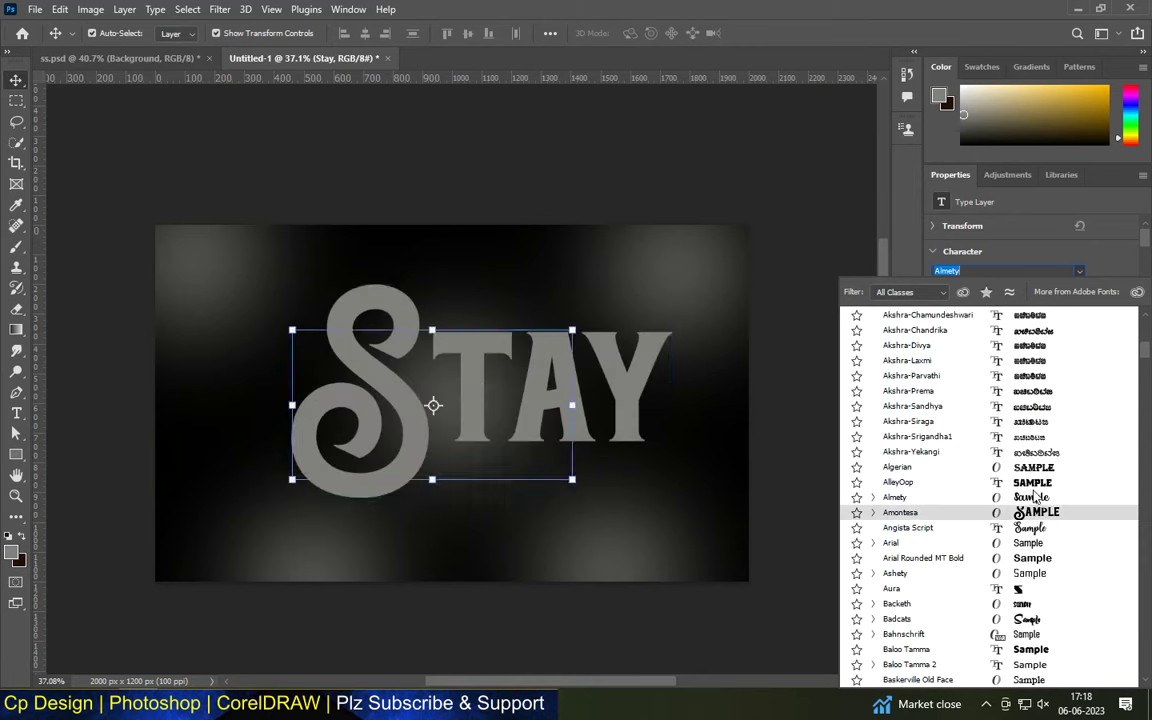
key("Escape")
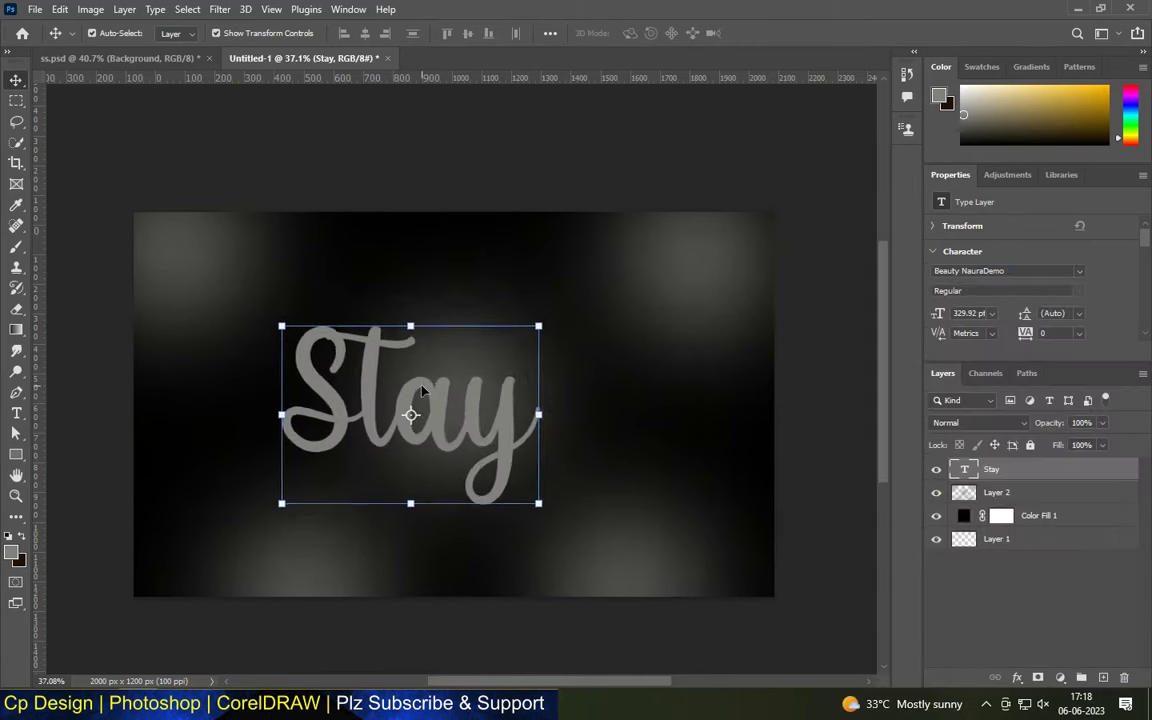
left_click(1079, 271)
scroll(1040, 500, "up", 10)
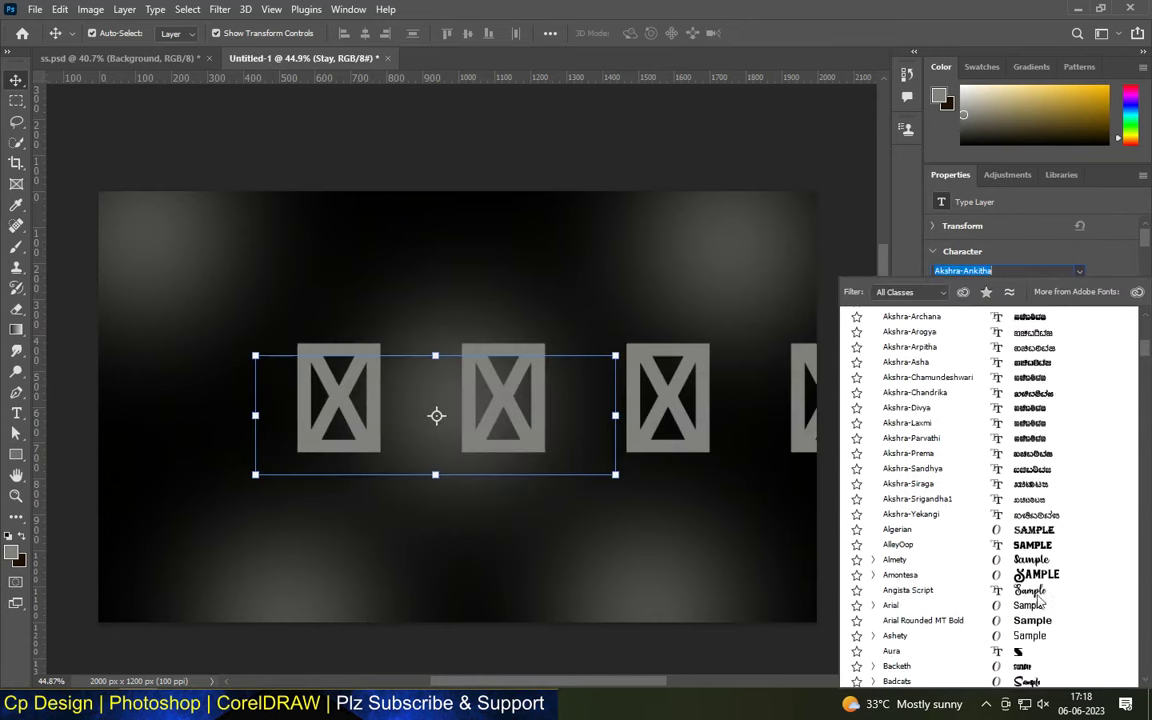
scroll(1040, 550, "down", 5)
scroll(1040, 600, "down", 5)
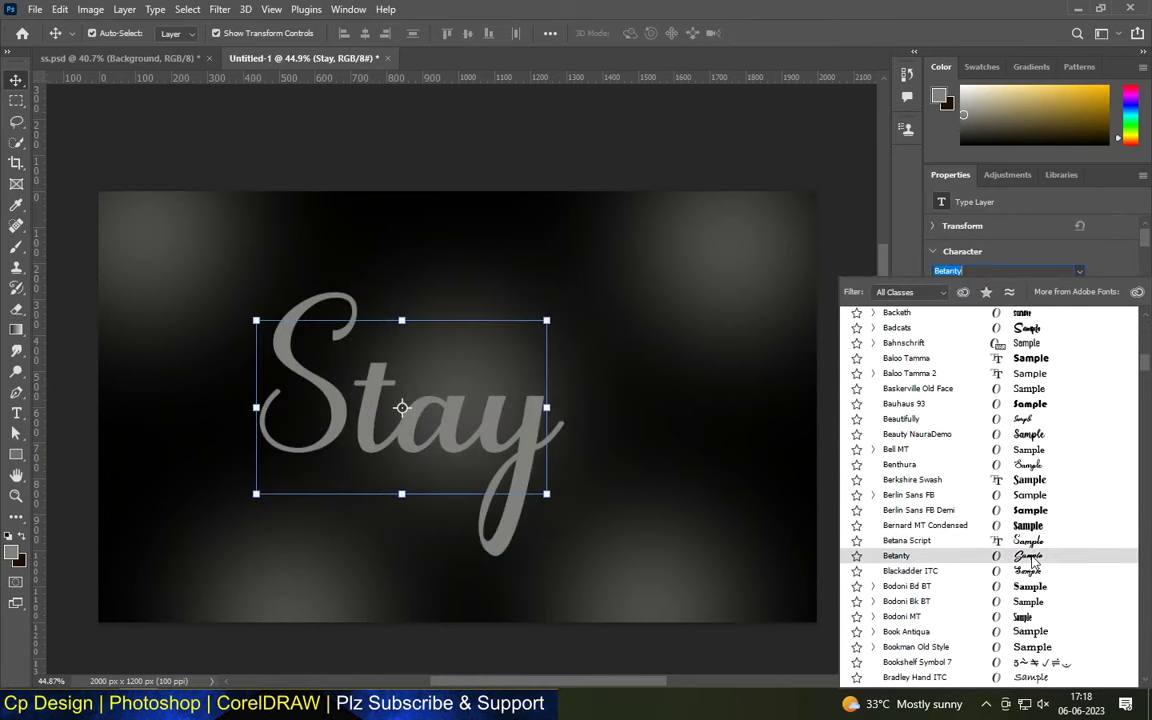
scroll(1033, 565, "down", 1)
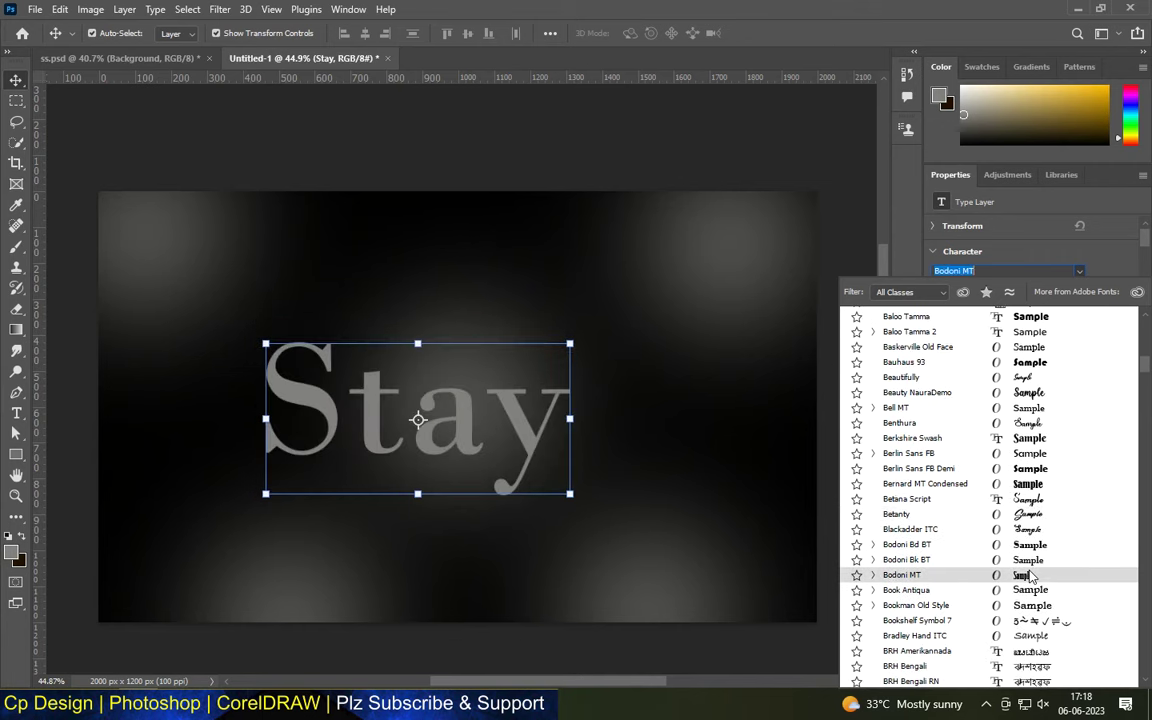
scroll(1031, 577, "down", 5)
scroll(1031, 577, "down", 5)
scroll(1035, 580, "down", 2)
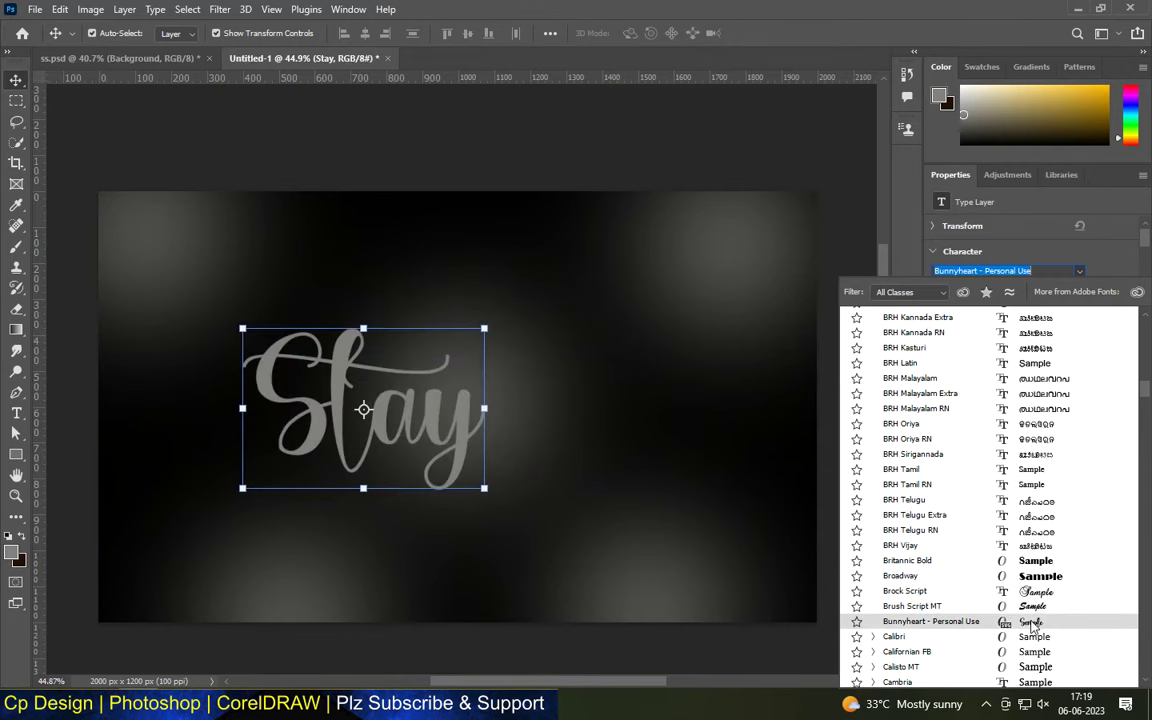
scroll(1033, 622, "down", 3)
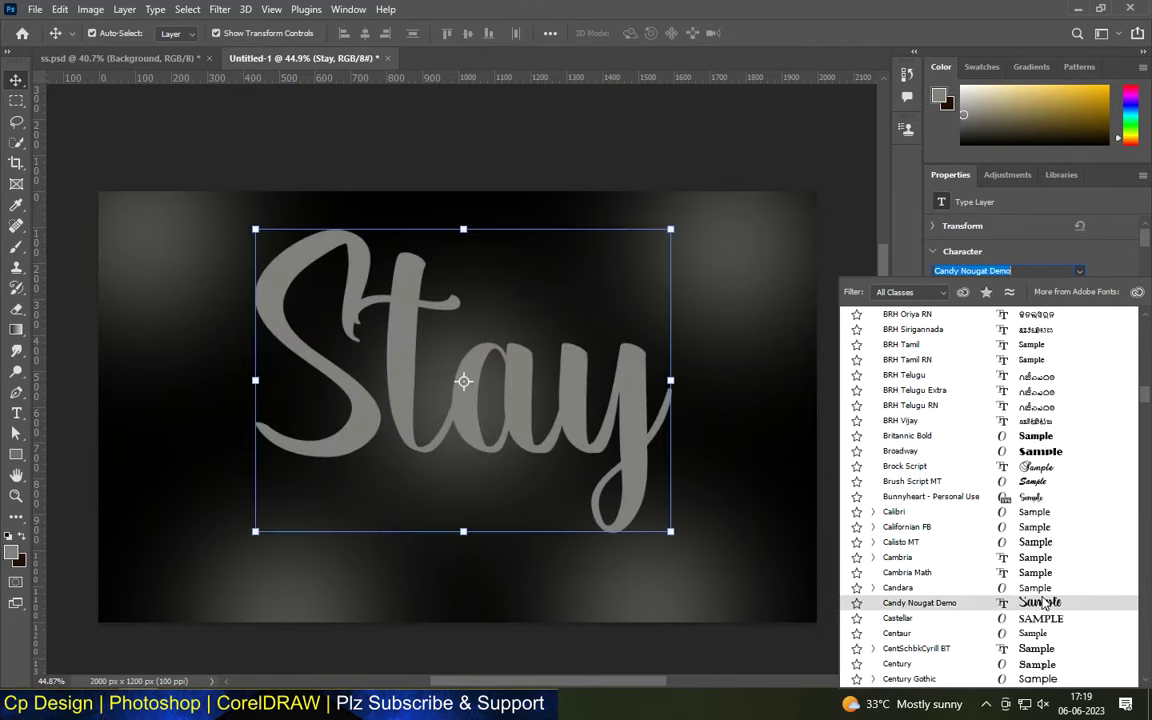
left_click(1043, 603)
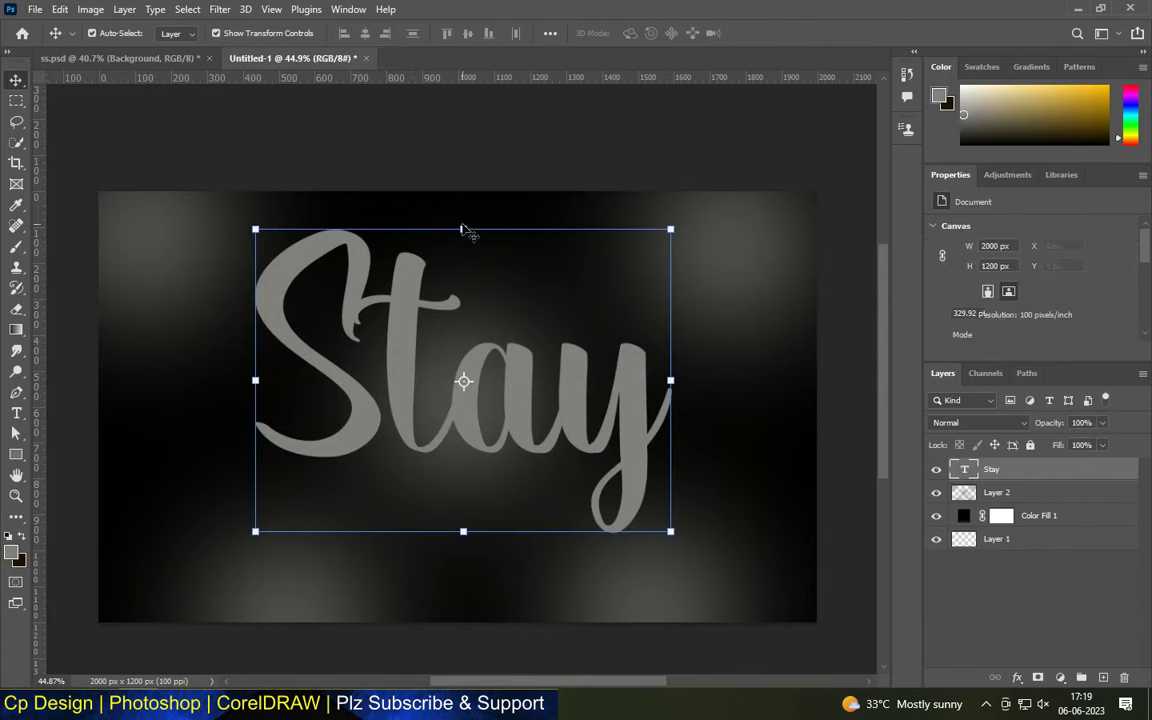
Step: Shrink the Stay text slightly, reposition it and fit the canvas in view
mouse_move(463, 228)
left_mouse_down()
mouse_move(515, 378)
mouse_move(463, 255)
mouse_move(518, 423)
mouse_move(458, 417)
left_mouse_up()
key("Return")
key("ctrl+0")
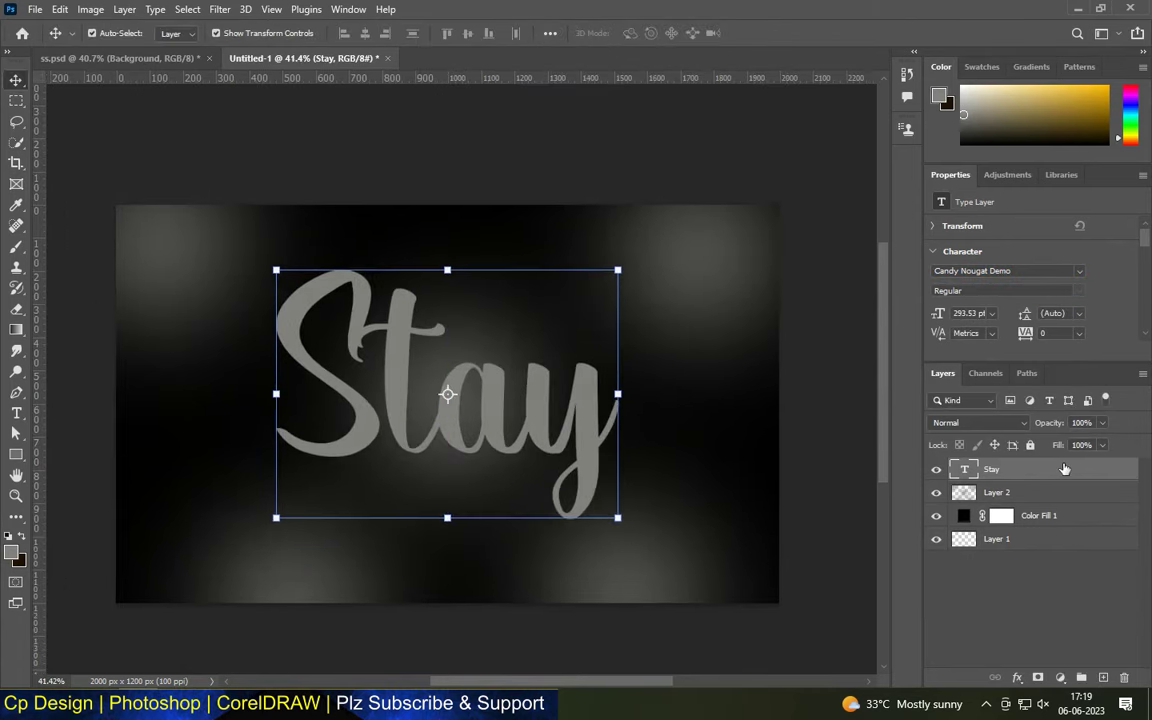
double_click(1064, 469)
key("Escape")
Step: Duplicate the Stay layer and enable a drop shadow on the original
key("ctrl+j")
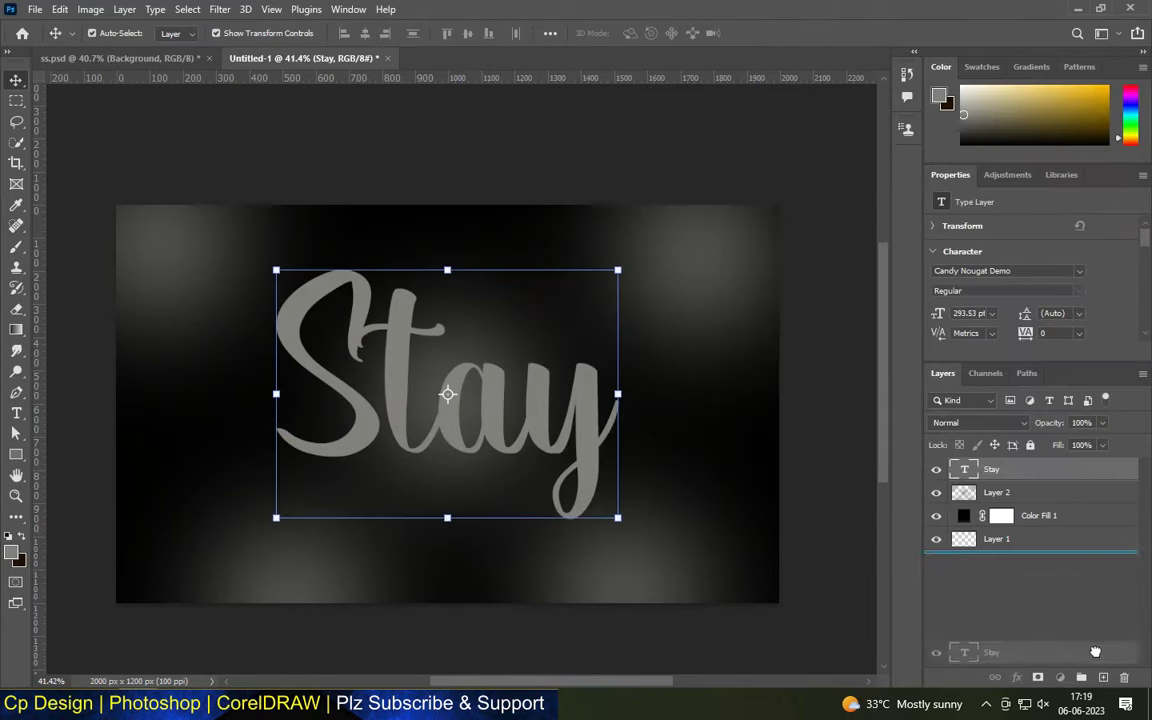
left_click(960, 491)
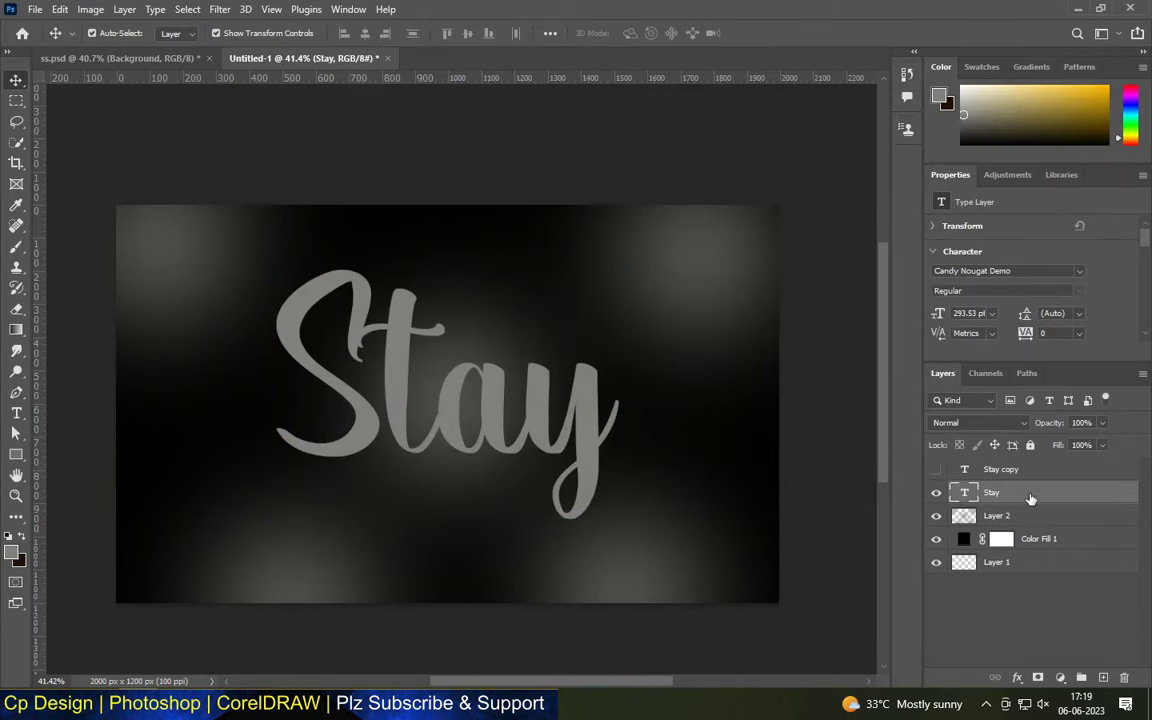
double_click(1031, 495)
left_click(569, 408)
Step: Give the Stay drop shadow a grey colour and apply it
left_click(905, 170)
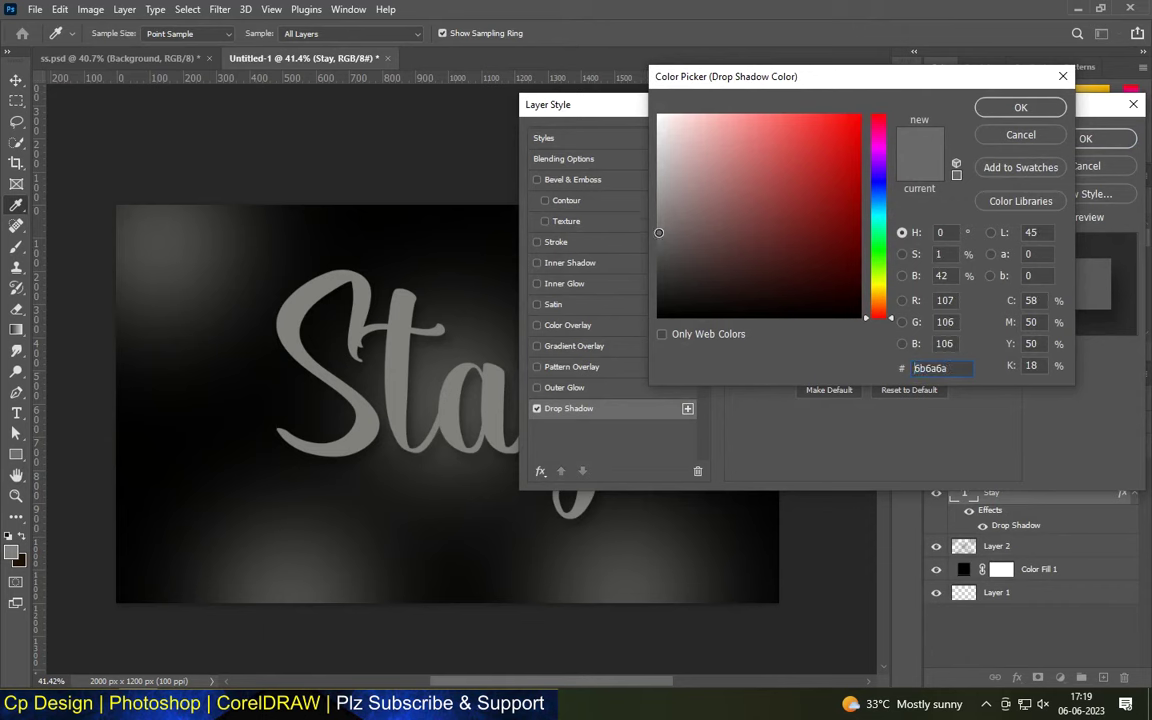
left_click(995, 107)
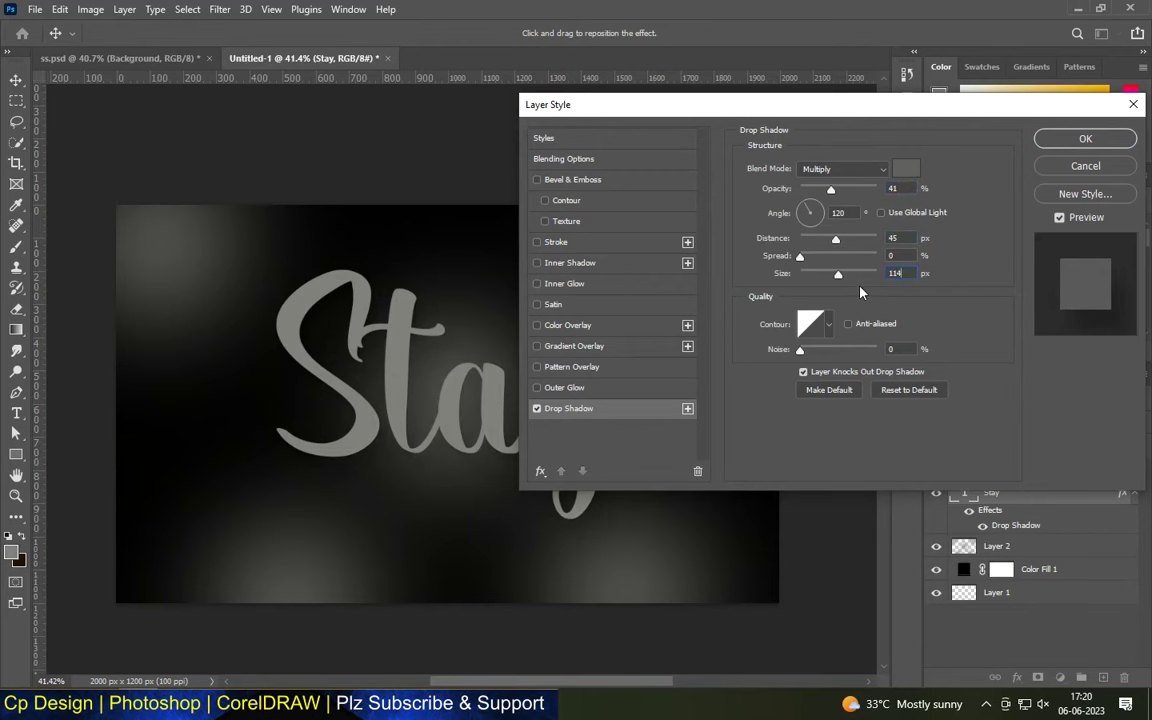
key("Return")
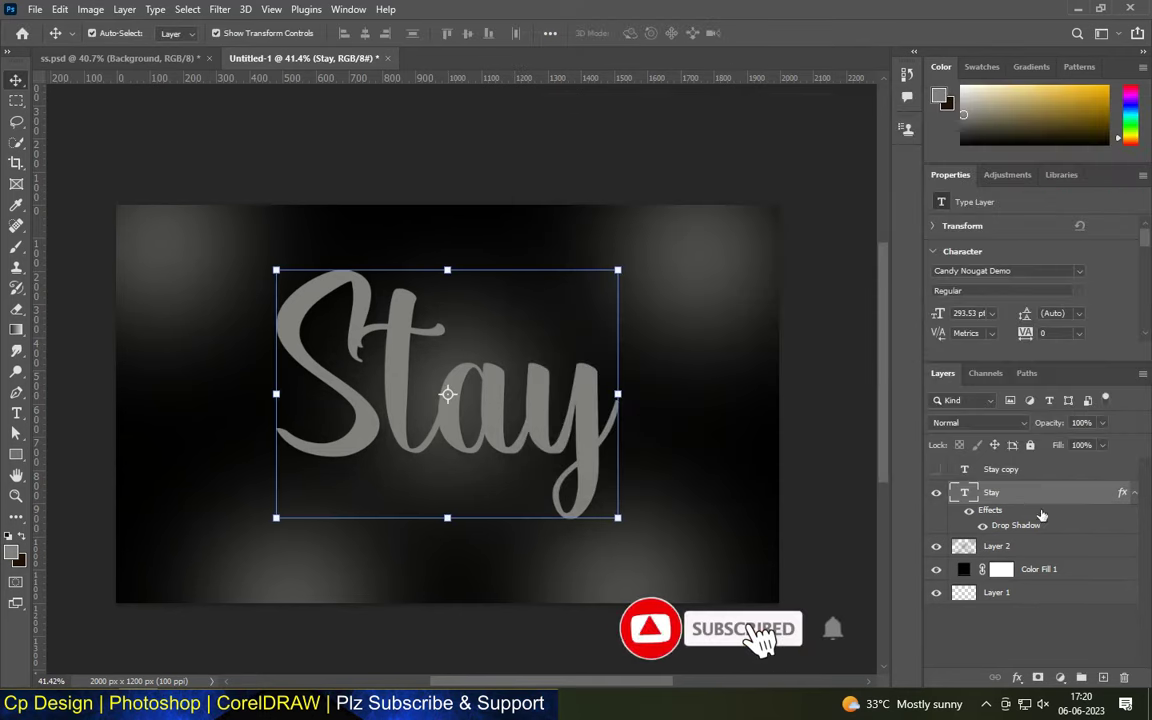
Step: Duplicate the shadowed layer and set its shadow distance to 33 and size 76
key("ctrl+j")
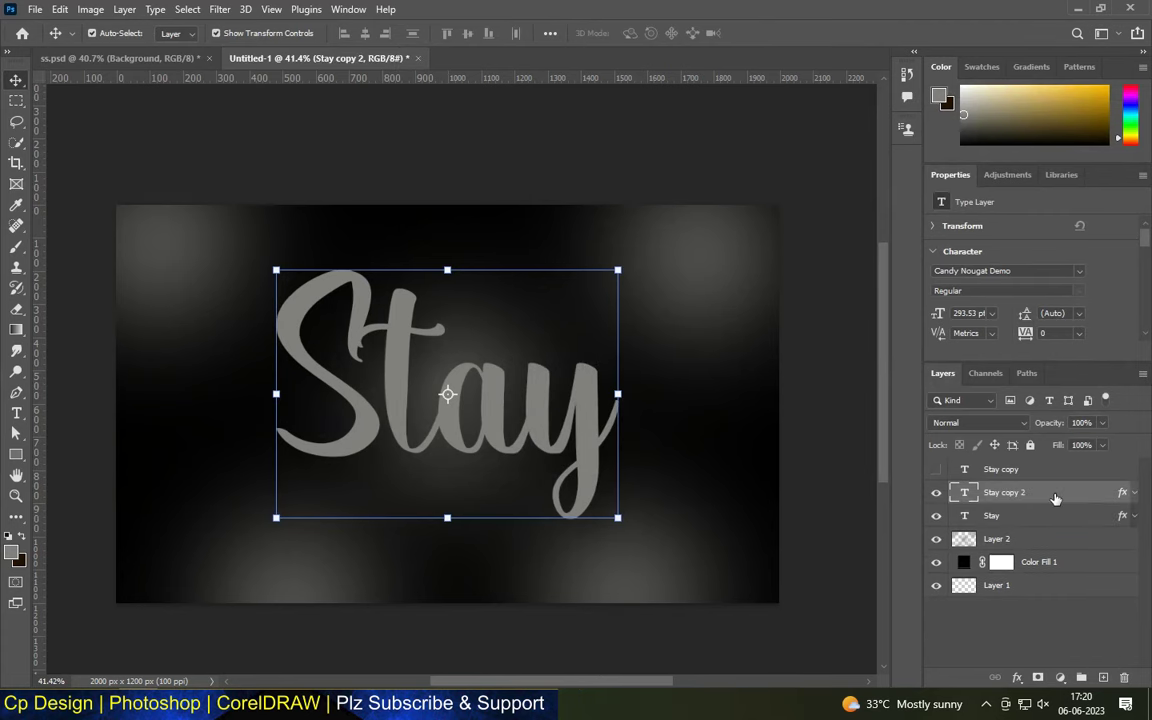
double_click(1120, 493)
left_click(607, 412)
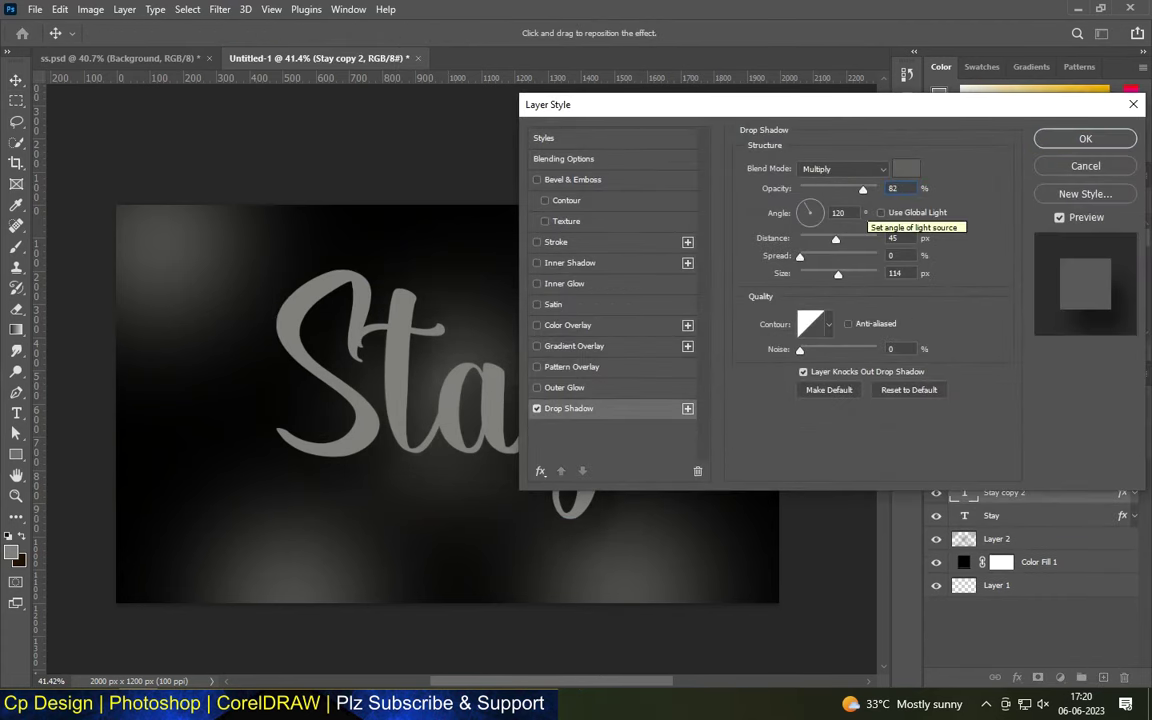
left_click_drag(836, 239, 826, 239)
double_click(897, 273)
type("76")
left_click(1047, 134)
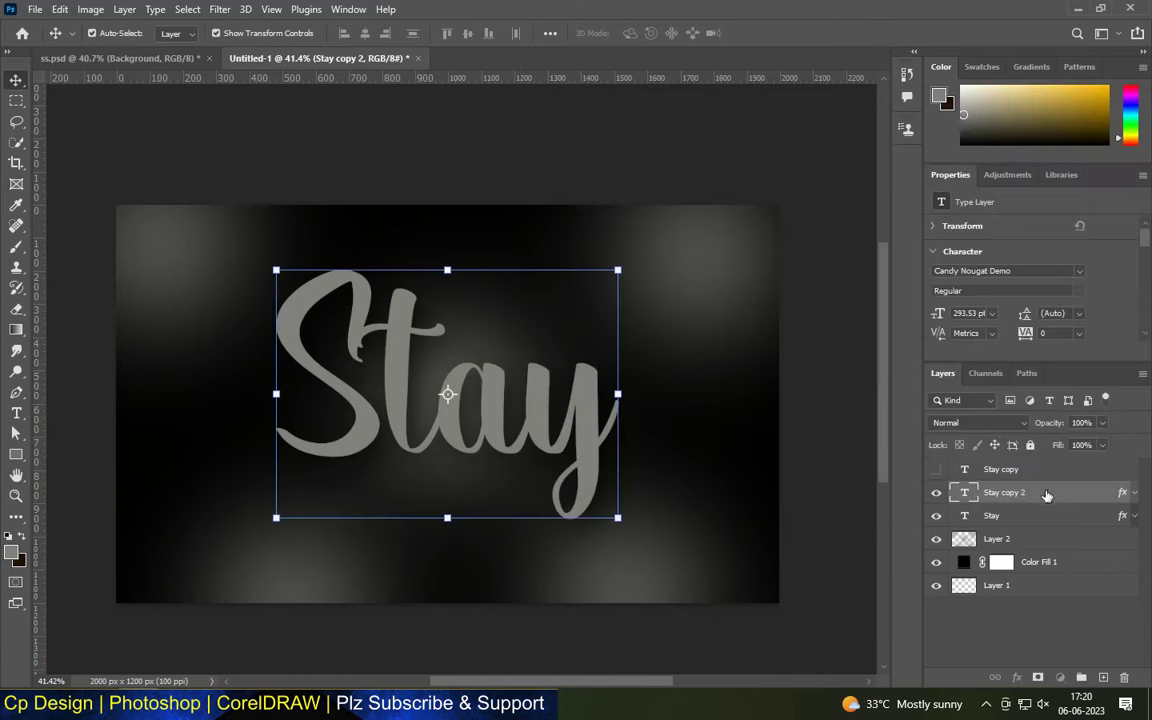
Step: Duplicate again as Stay copy 3 with a 59% shadow opacity
key("ctrl+j")
double_click(1052, 499)
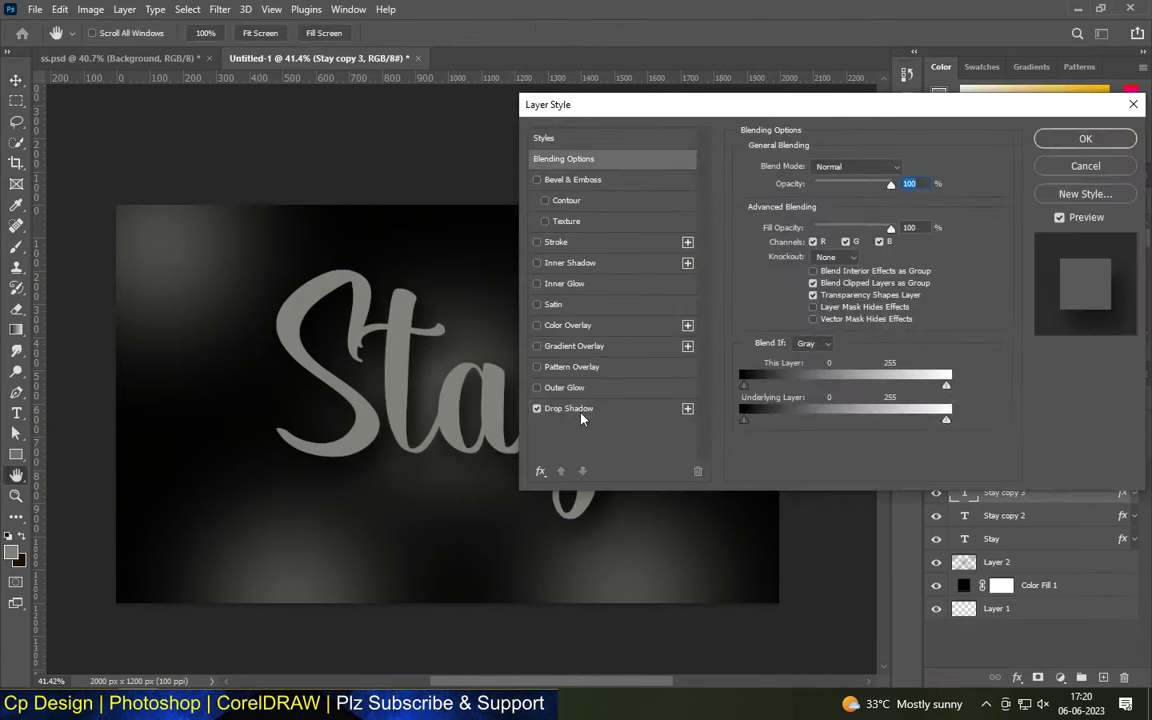
left_click(575, 408)
type("59")
key("Tab")
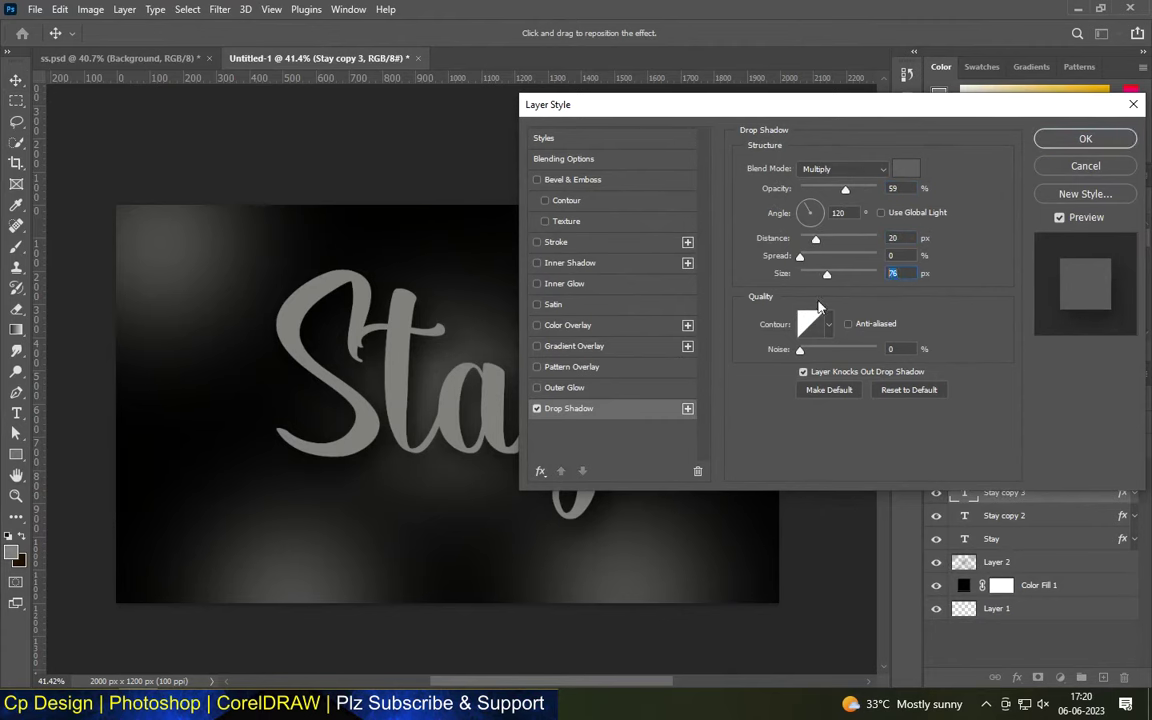
left_click(1085, 138)
Step: Duplicate as Stay copy 4 with a tighter drop shadow at distance 7
key("ctrl+j")
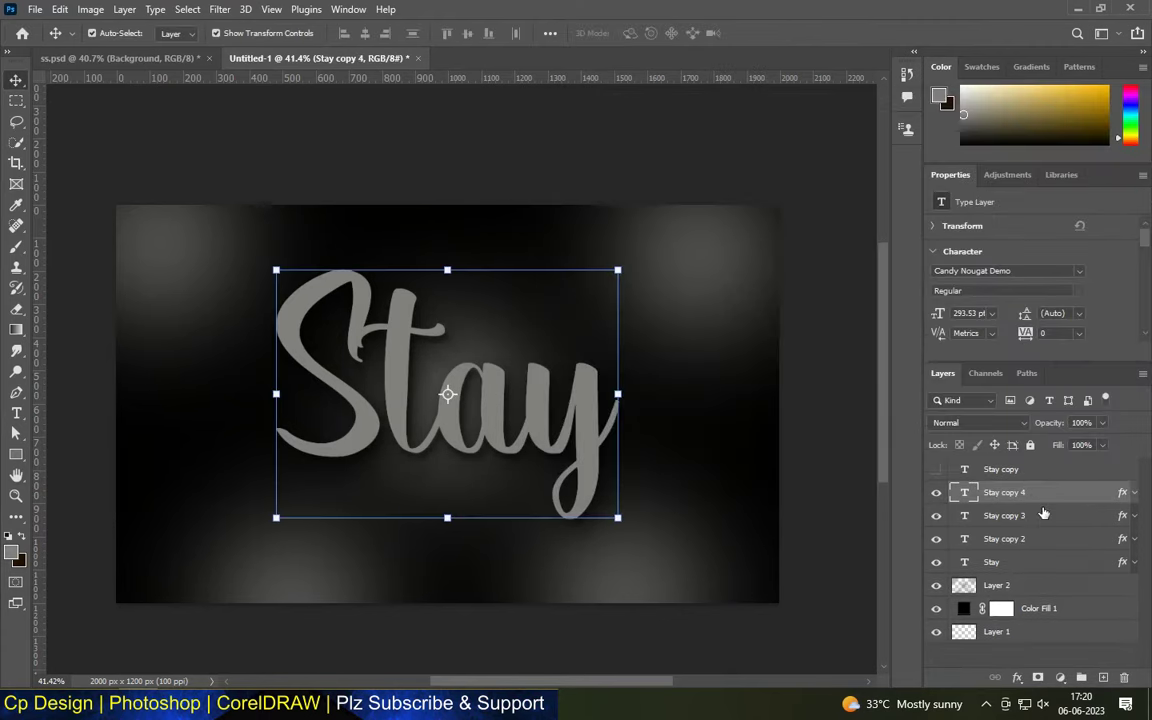
double_click(1052, 497)
left_click(580, 408)
type("79")
key("Tab")
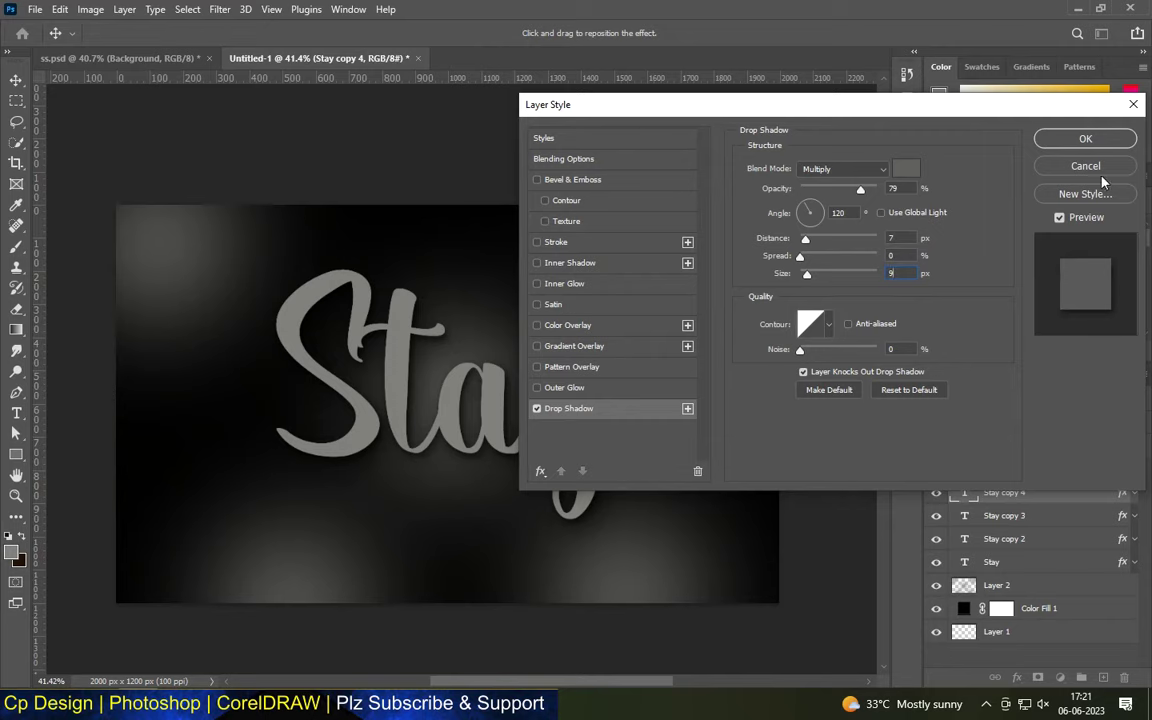
key("Return")
Step: Make the hidden Stay copy layer visible and select it
scroll(418, 410, "up", 2)
scroll(418, 410, "up", 3)
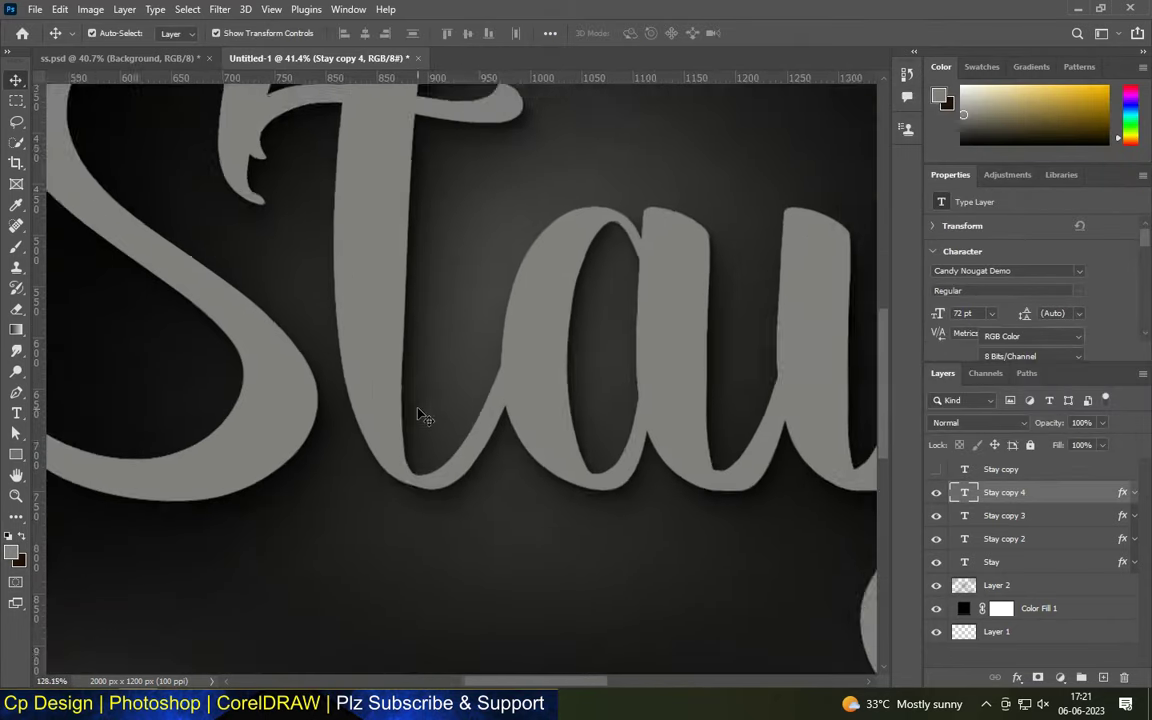
scroll(418, 414, "down", 3)
scroll(418, 414, "down", 2)
left_click(936, 469)
left_click(960, 475)
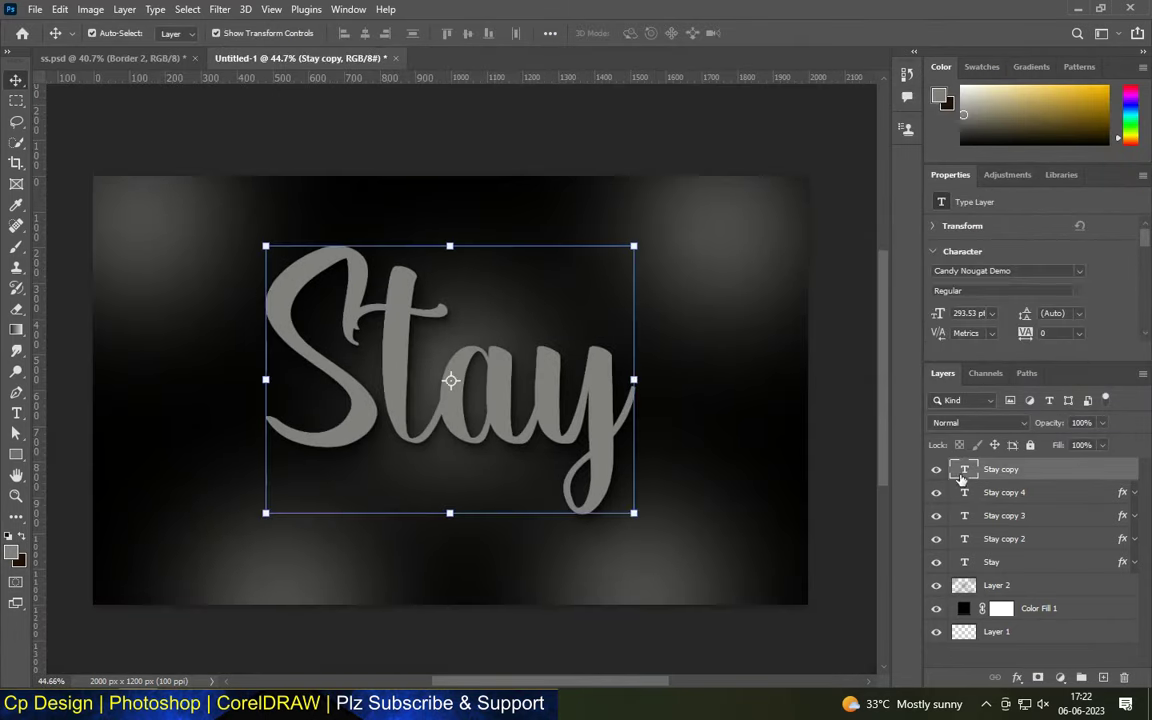
double_click(1036, 470)
key("Escape")
Step: Group the four shadow text layers into a folder named 'shadow'
left_click(1028, 493)
left_click(1032, 566, "shift")
key("ctrl+g")
type("shadow")
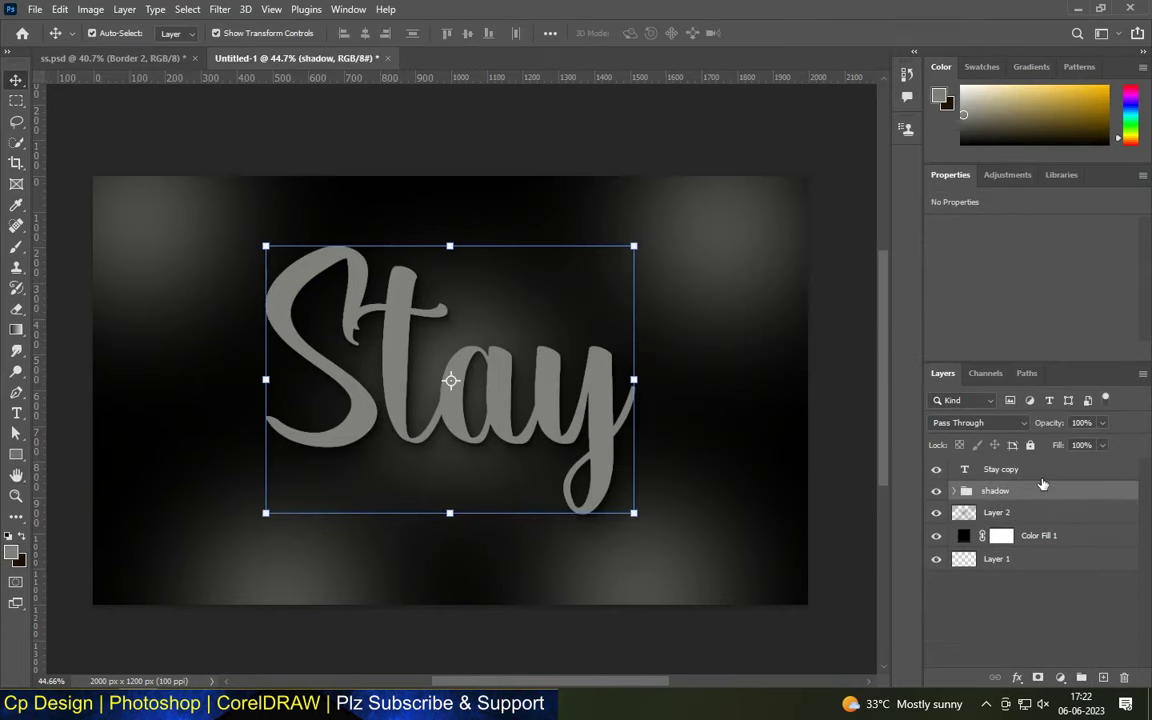
left_click(1070, 473)
Step: Set Stay copy fill to 0% and add Stroke Emboss bevel with depth 44 plus a stroke
double_click(1070, 473)
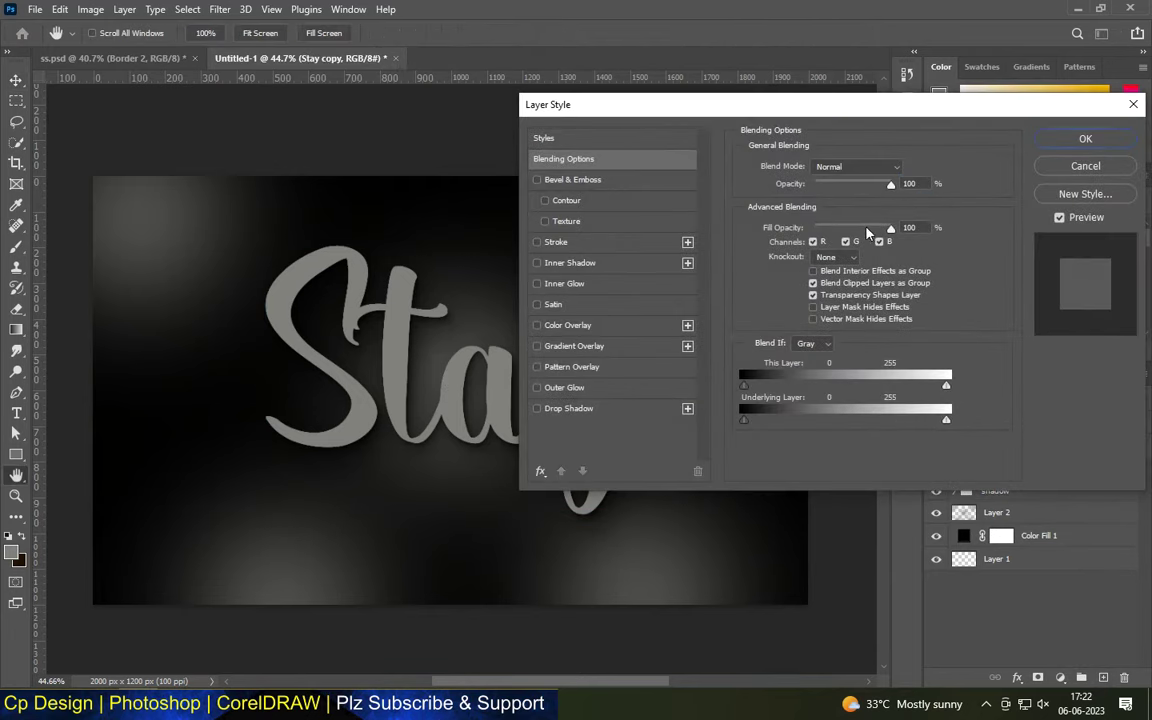
left_click_drag(868, 232, 786, 230)
left_click(573, 182)
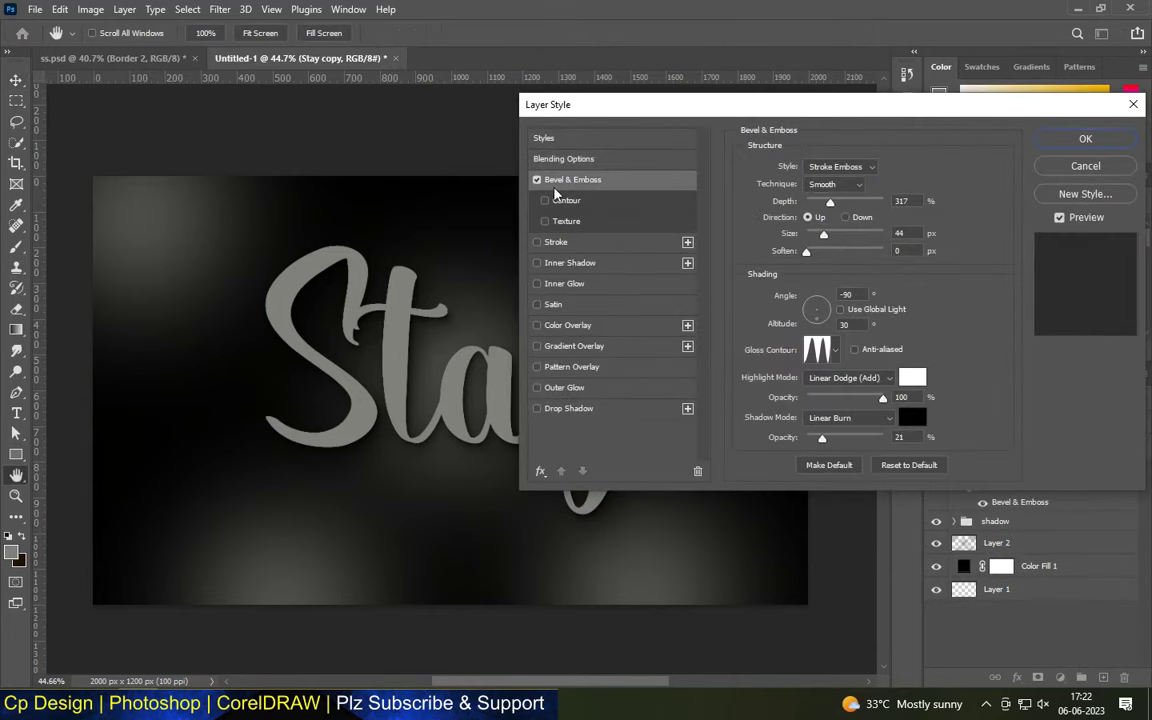
left_click(536, 243)
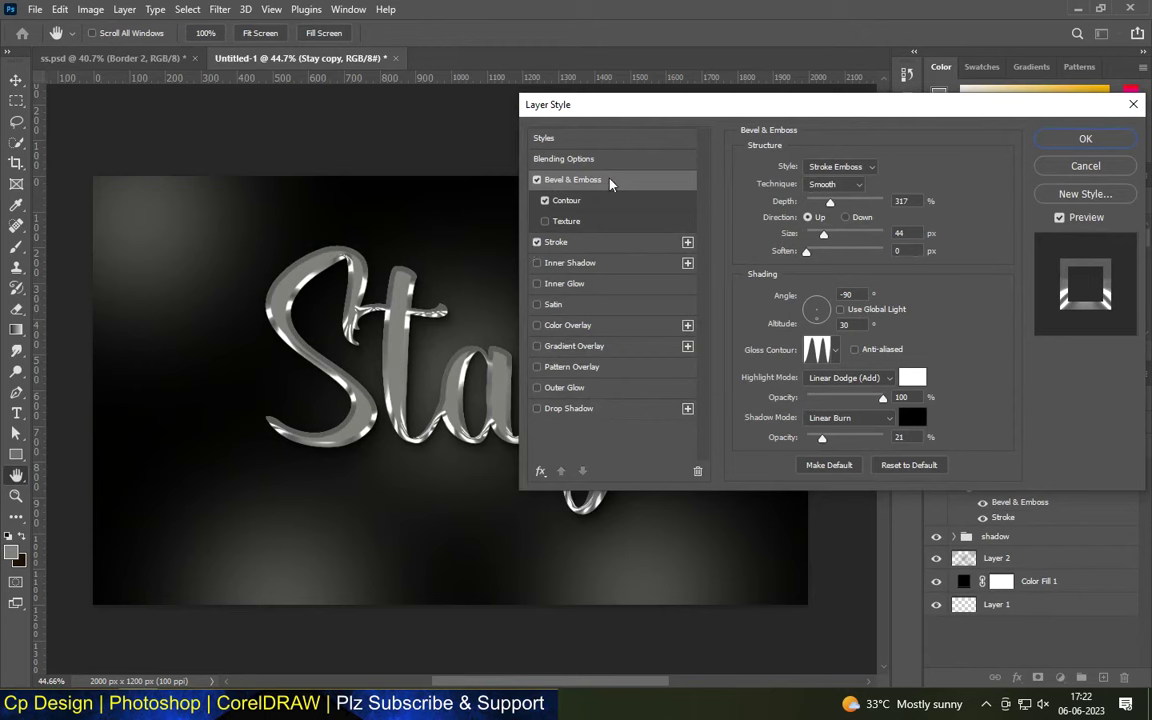
left_click(840, 167)
left_click(775, 208)
left_click(818, 219)
type("44")
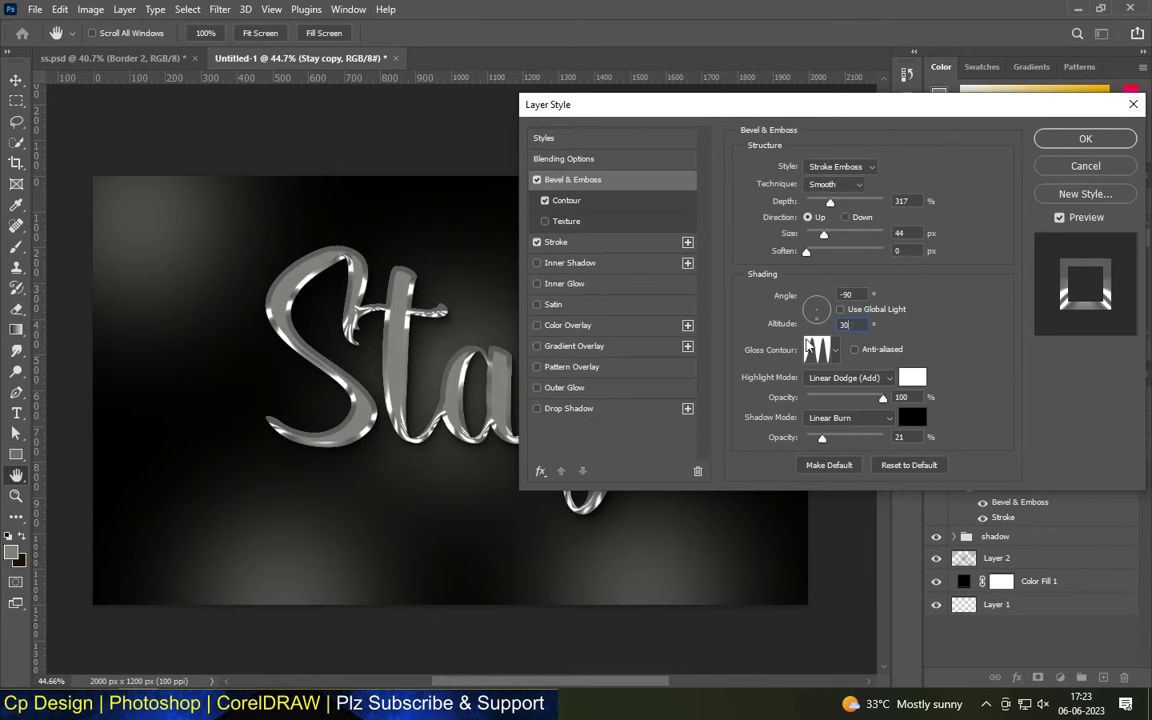
Step: Use a gloss contour, white Linear Dodge highlights and Linear Burn shadows on the bevel
left_click(836, 350)
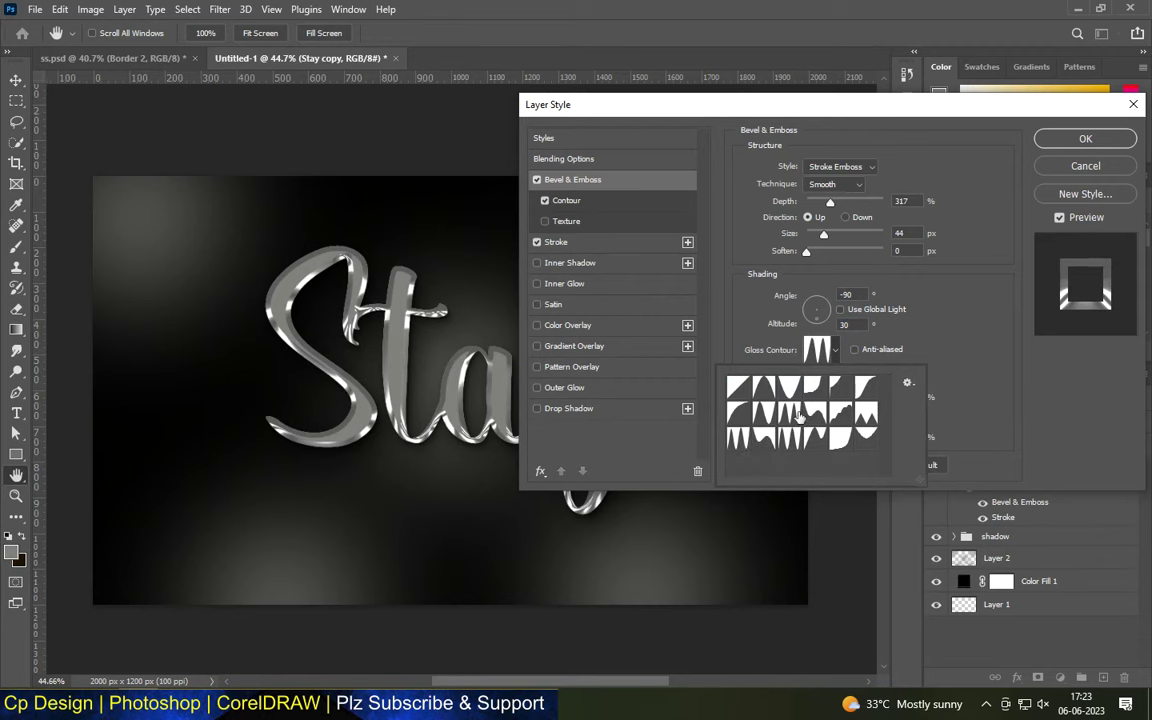
double_click(797, 413)
left_click(912, 376)
left_click(1023, 108)
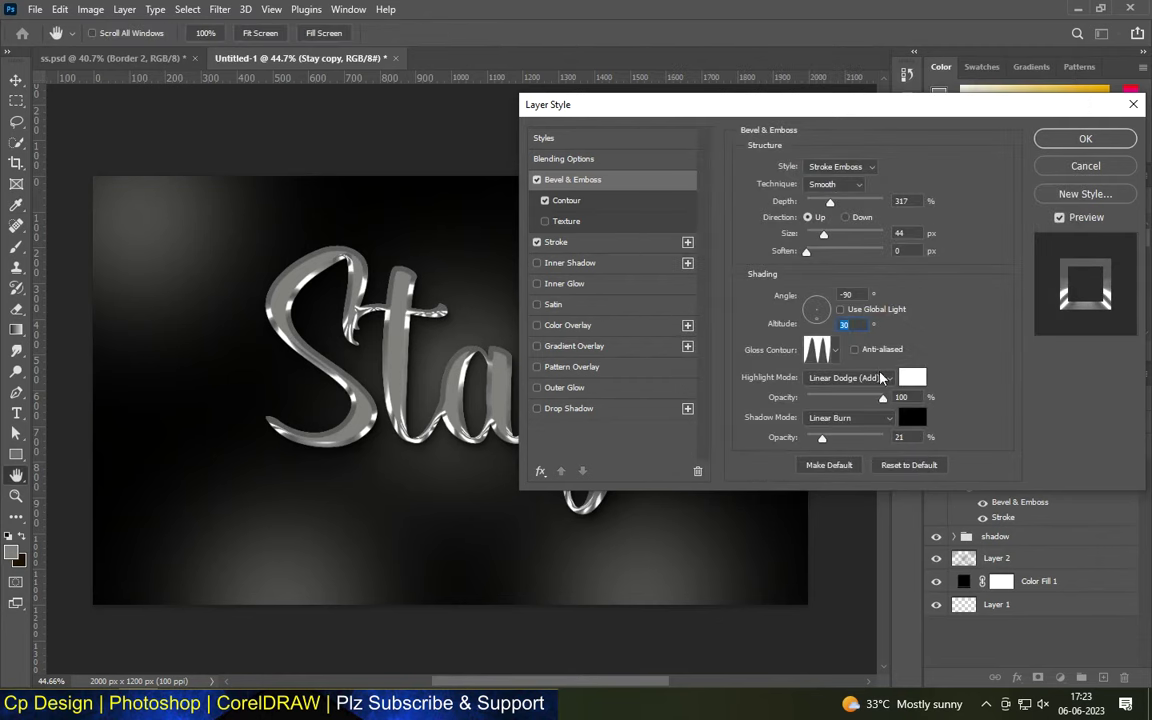
left_click(855, 377)
left_click(866, 455)
left_click(870, 418)
left_click(860, 374)
Step: Enable the bevel contour, give the stroke a grey colour and apply the style
left_click(575, 205)
left_click(811, 173)
left_click(935, 206)
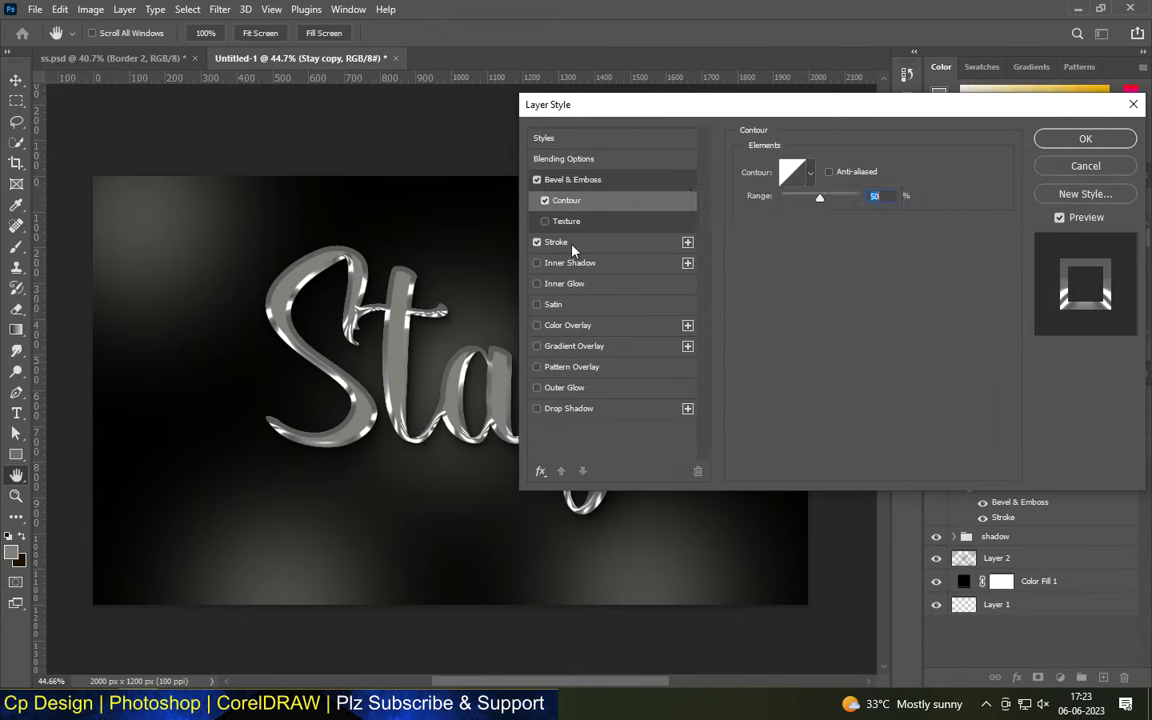
left_click(556, 242)
left_click(780, 284)
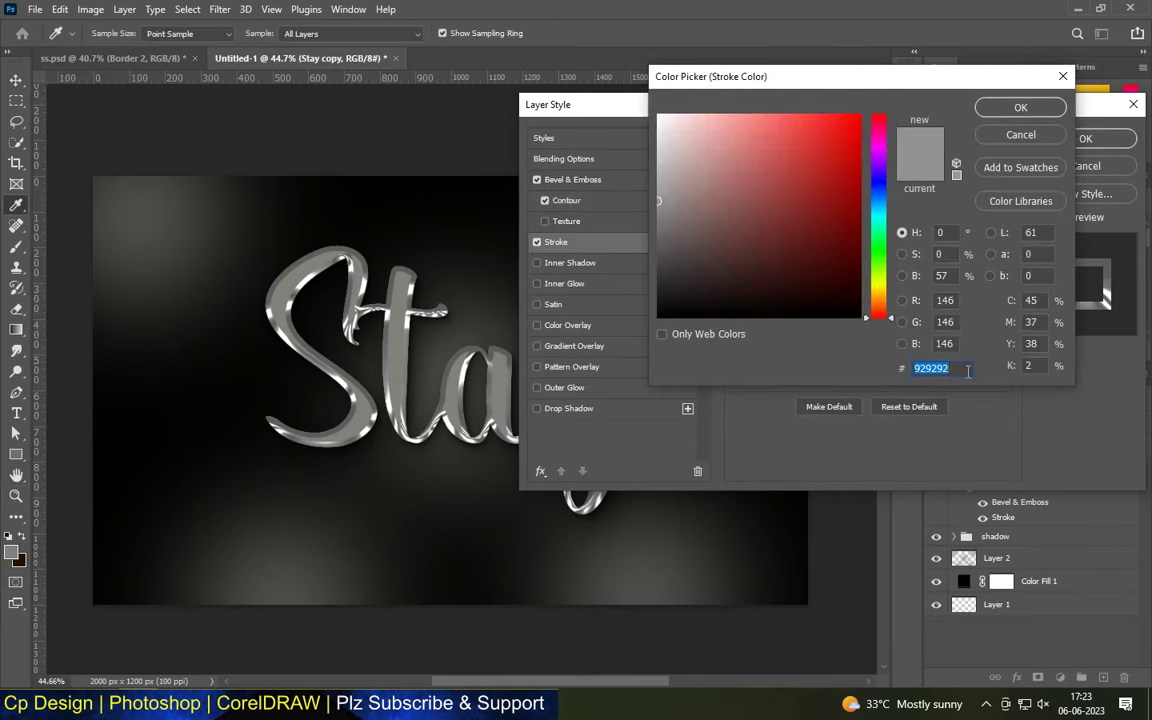
key("Return")
left_click(1084, 140)
Step: Make nudged Alt-arrow duplicates of the chrome text, then hide Stay copy 5
key("v")
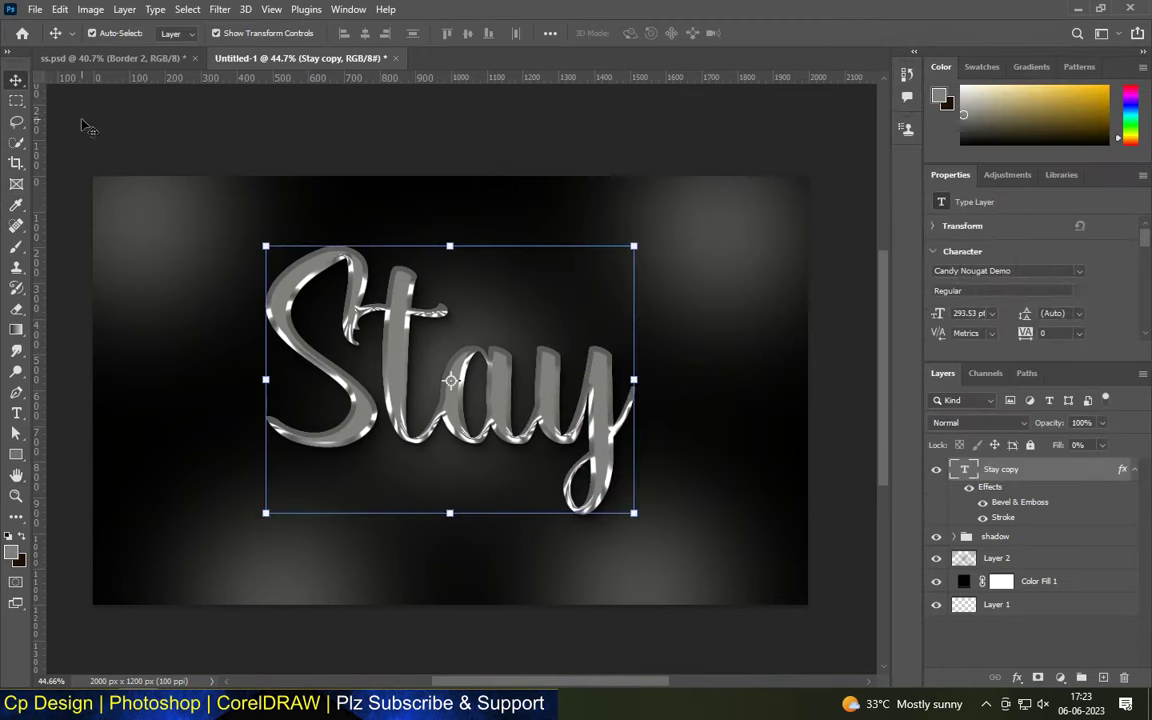
key("alt+Left")
key("alt+Up")
key("alt+Left")
key("alt+Up")
left_click(1134, 469)
left_click(1134, 492)
left_click(936, 469)
left_click(1035, 492)
Step: Repeat offset duplicates to thicken the lettering, then group Stay copy through Stay copy 10
key("ctrl+shift+alt+t")
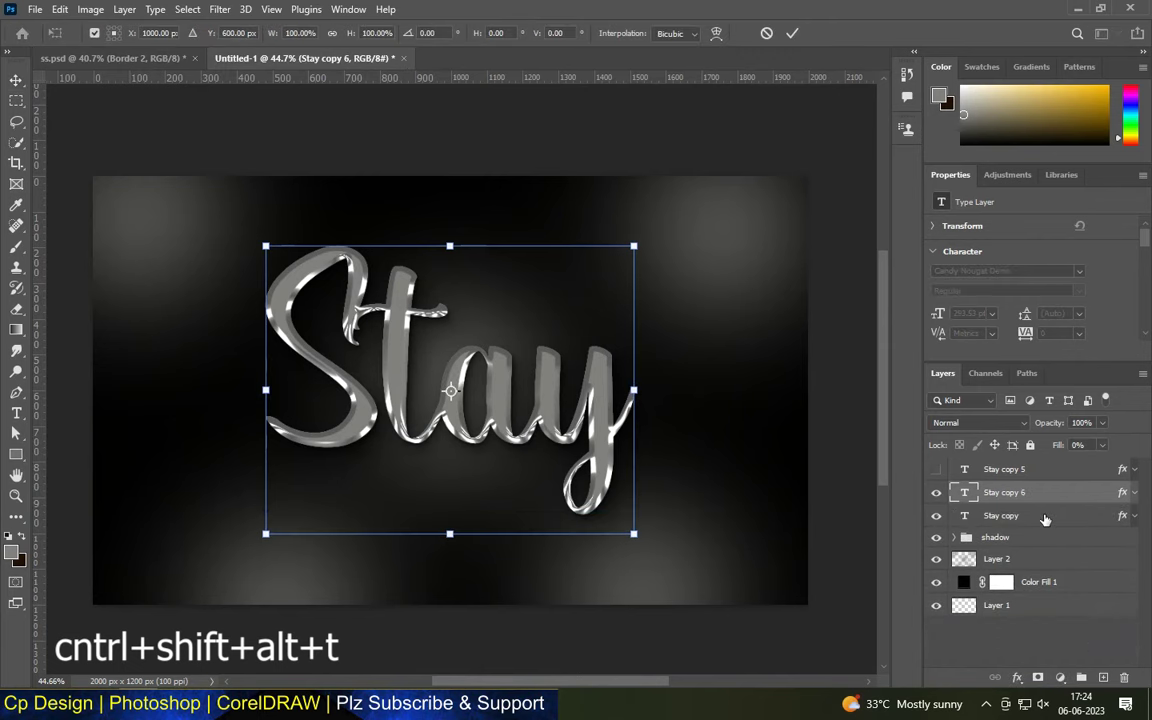
key("ctrl+shift+alt+t")
key("ctrl+shift+alt+t")
key("ctrl+shift+alt+t")
key("ctrl+shift+alt+t")
key("ctrl+shift+alt+t")
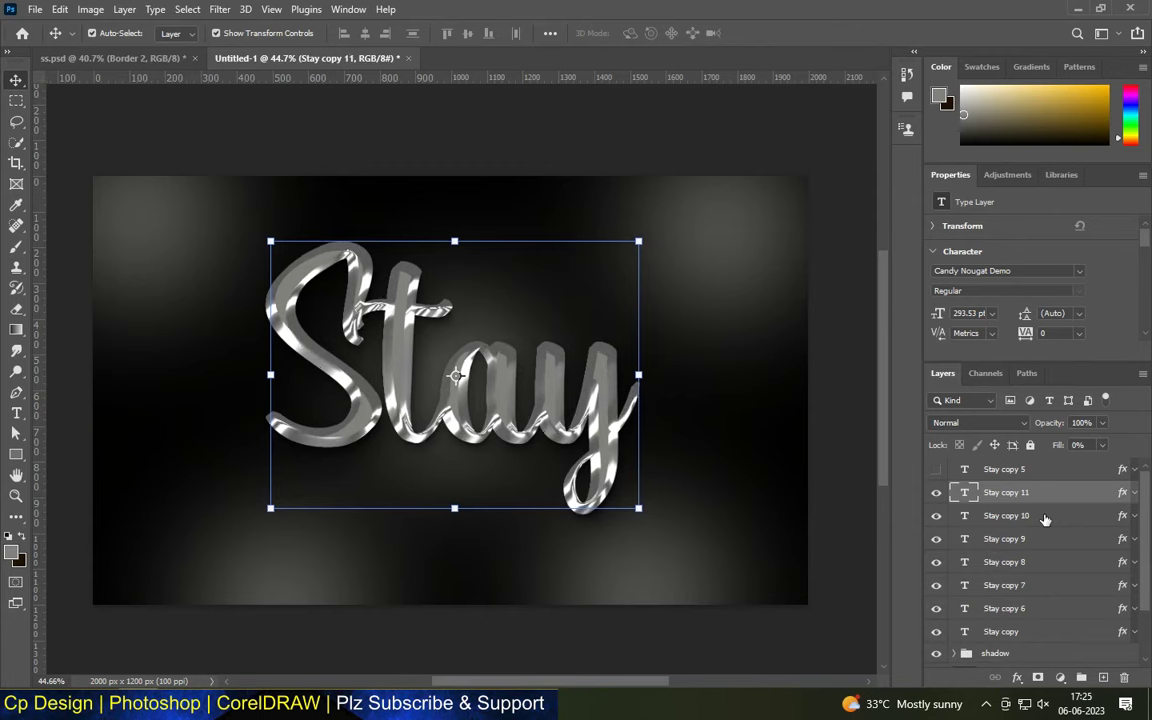
key("ctrl+plus")
scroll(1040, 547, "down", 1)
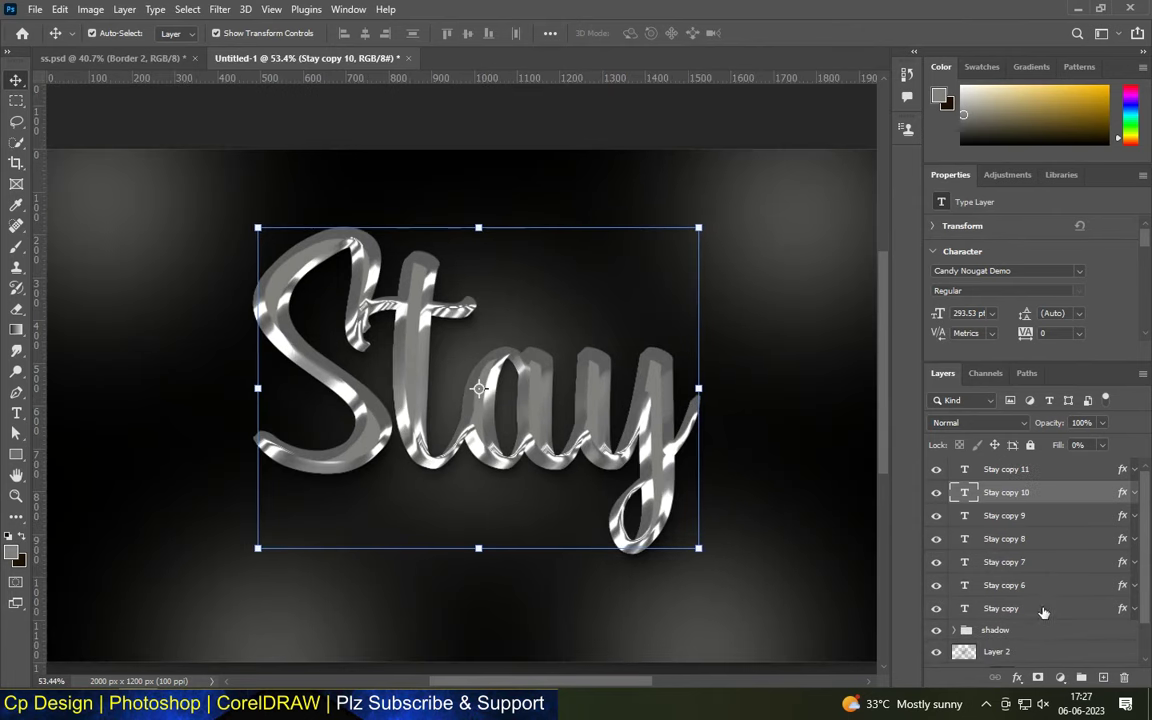
left_click(1043, 609, "shift")
left_click(1081, 678)
type("boarder a")
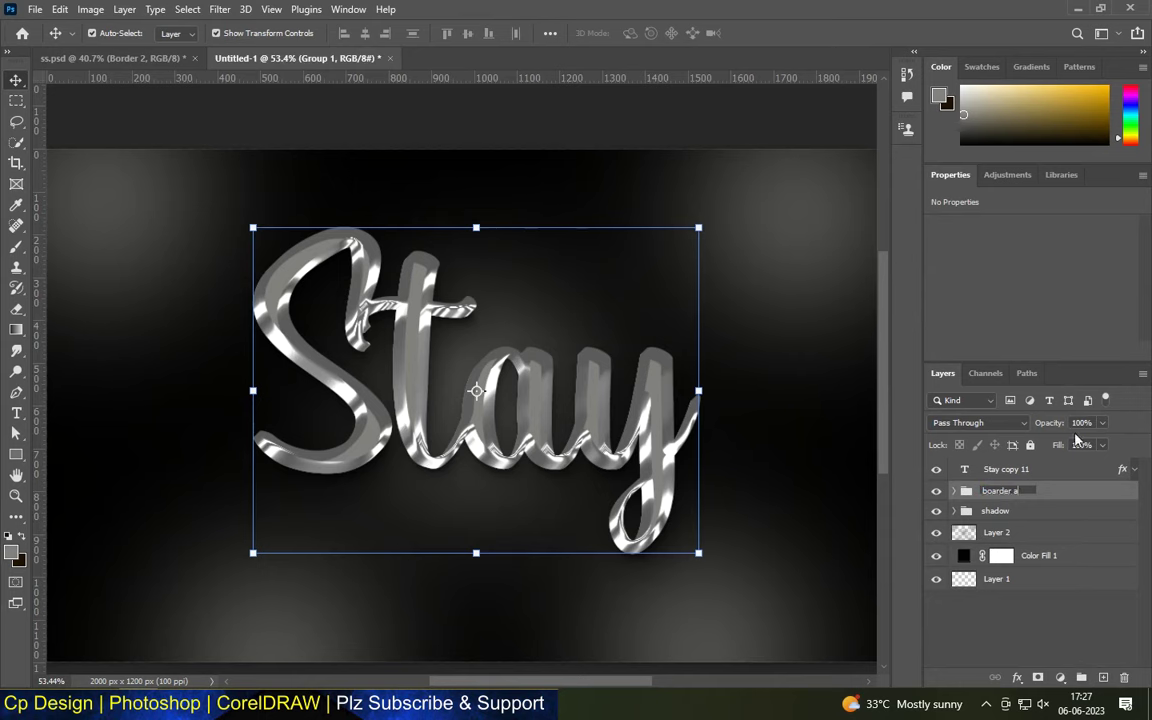
Step: Name the group 'boarder a' and give it a #dda137 gold Color Overlay
key("Return")
double_click(1062, 495)
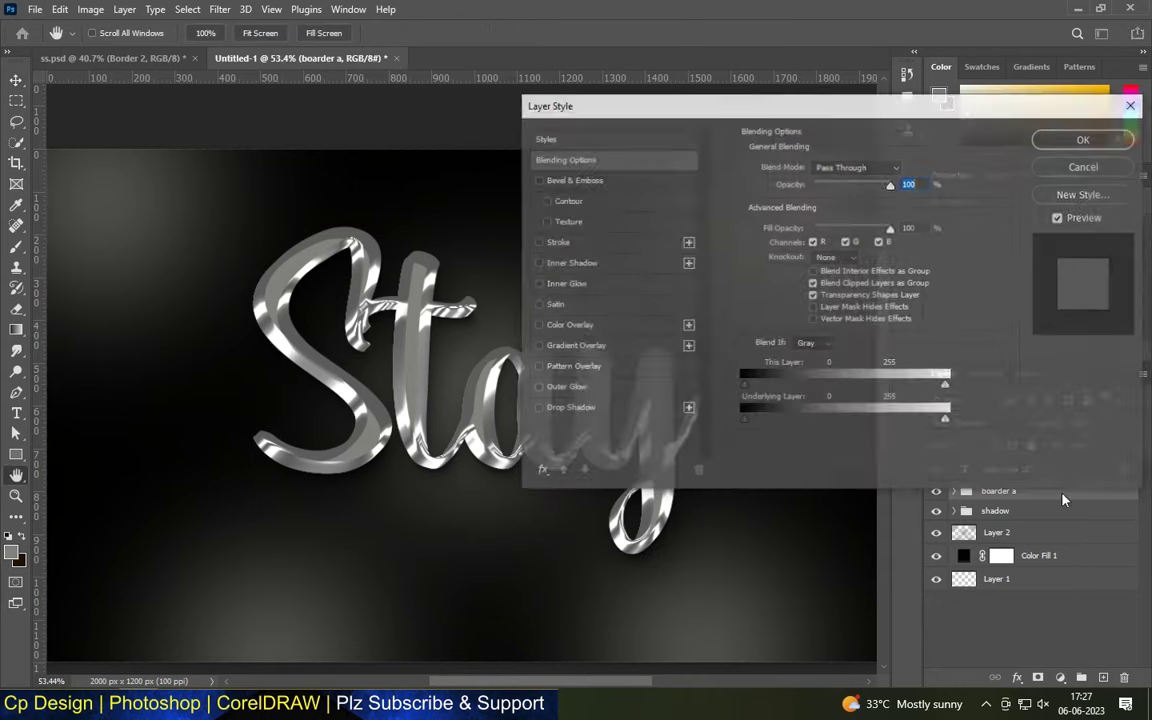
left_click(566, 325)
left_click(906, 168)
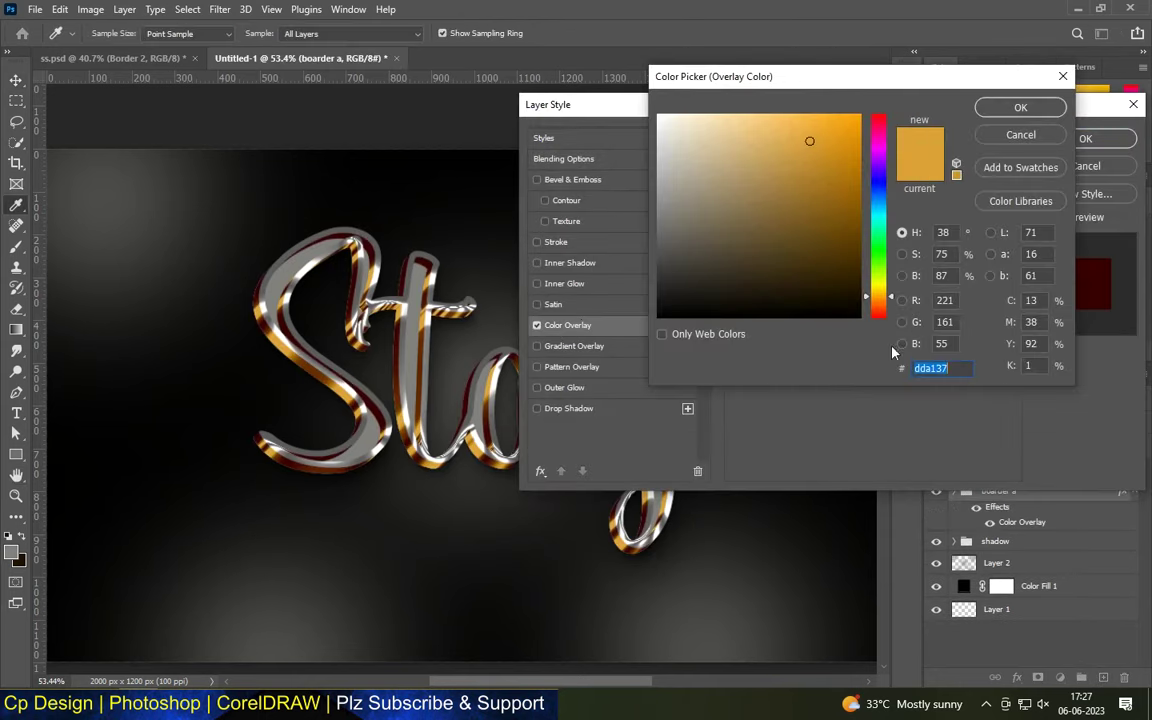
left_click(1023, 108)
key("Return")
Step: Review the Bevel & Emboss and Stroke settings on Stay copy 11, then Stay copy 10
left_click(1040, 475)
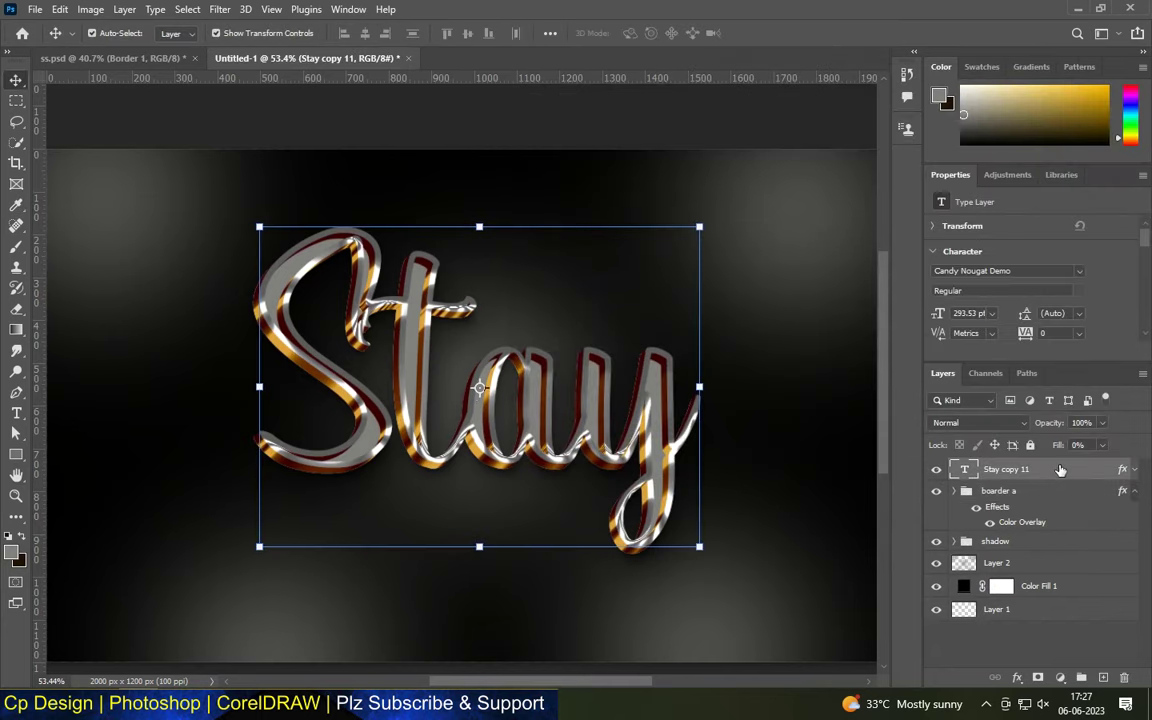
double_click(1062, 470)
left_click(572, 179)
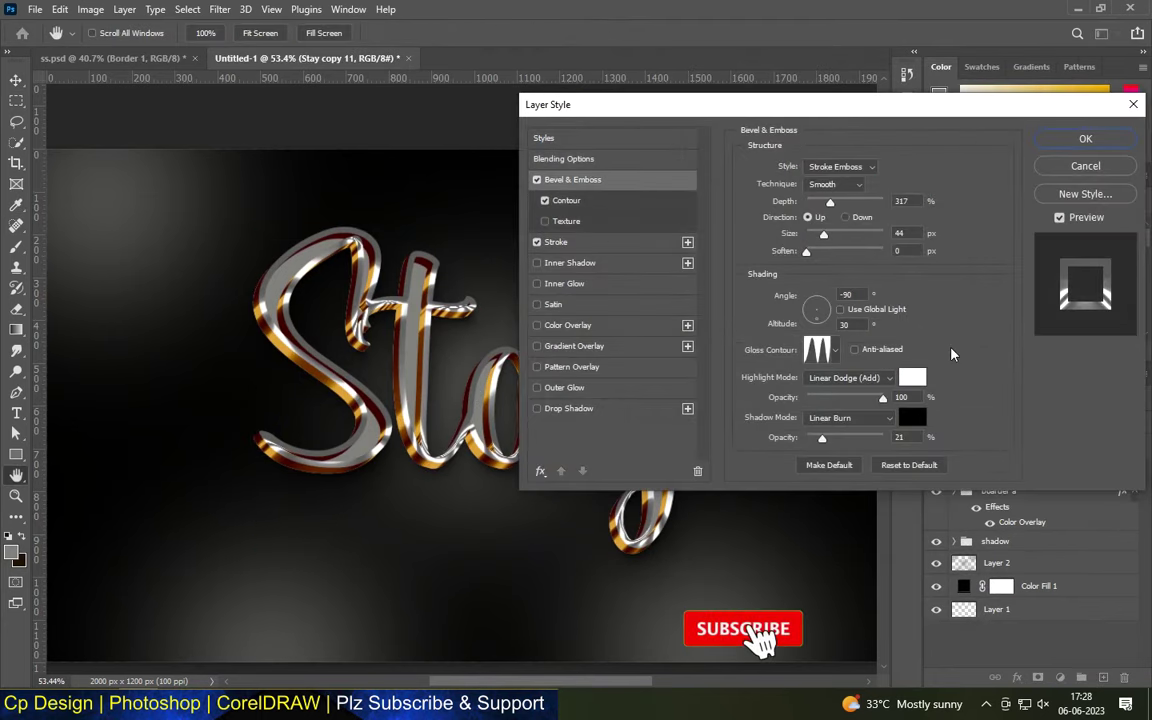
left_click(556, 242)
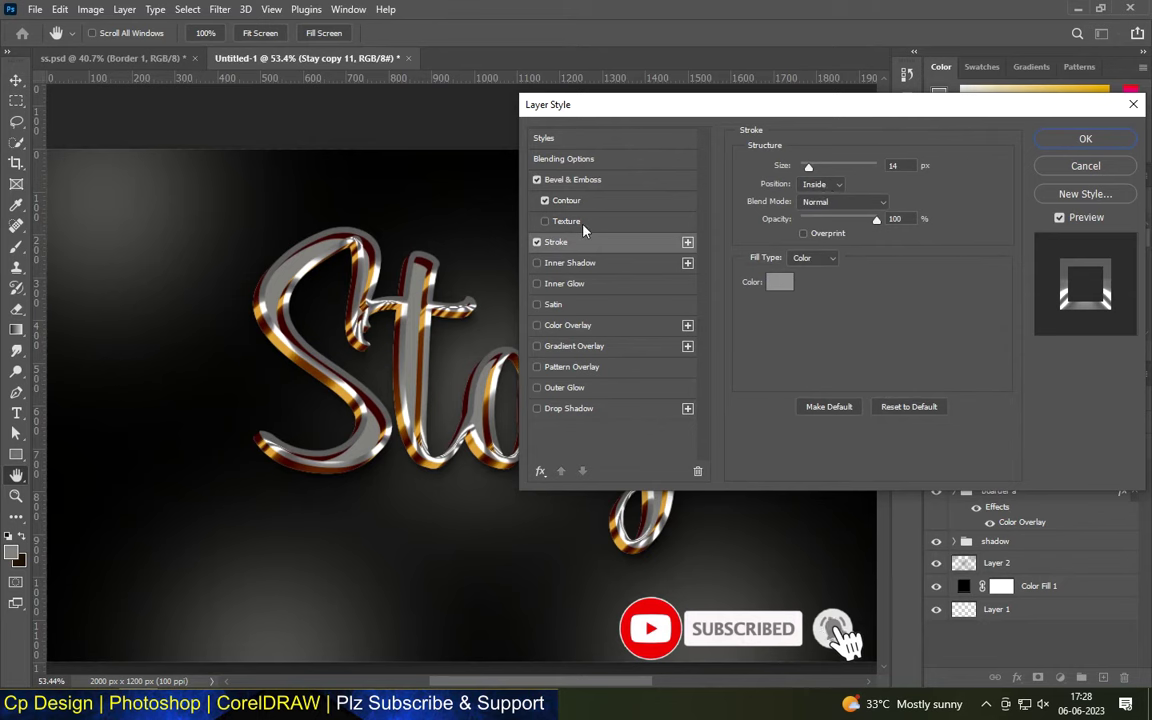
scroll(512, 205, "up", 1)
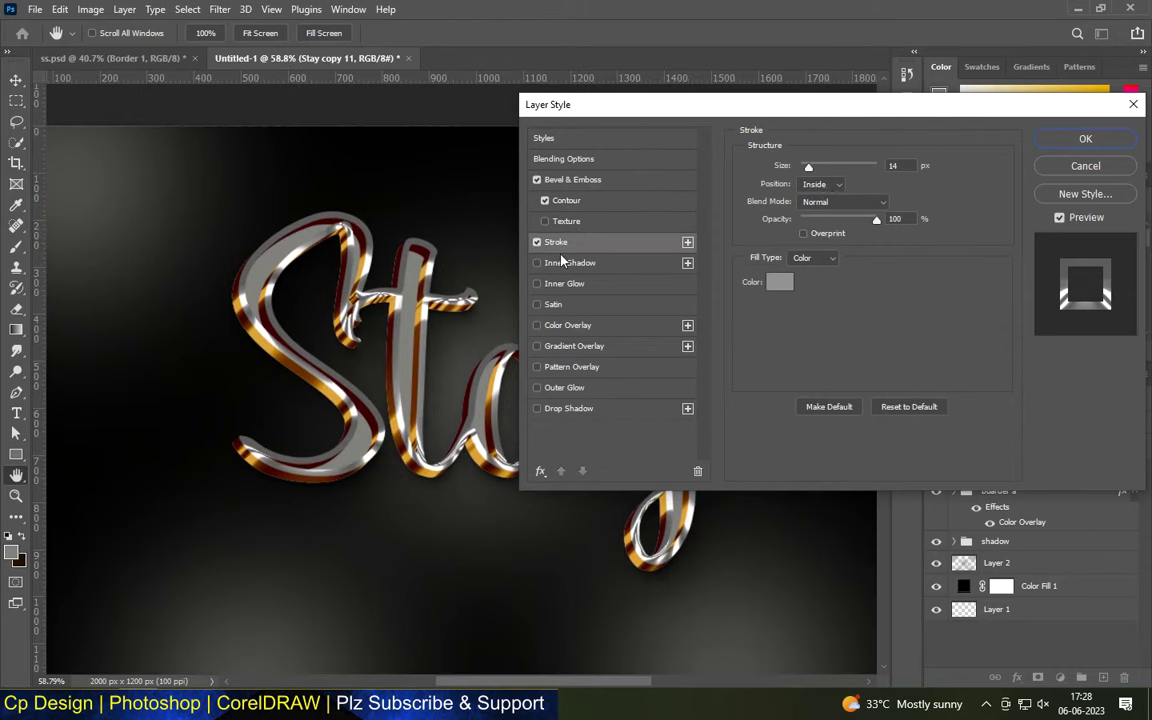
left_click(1085, 138)
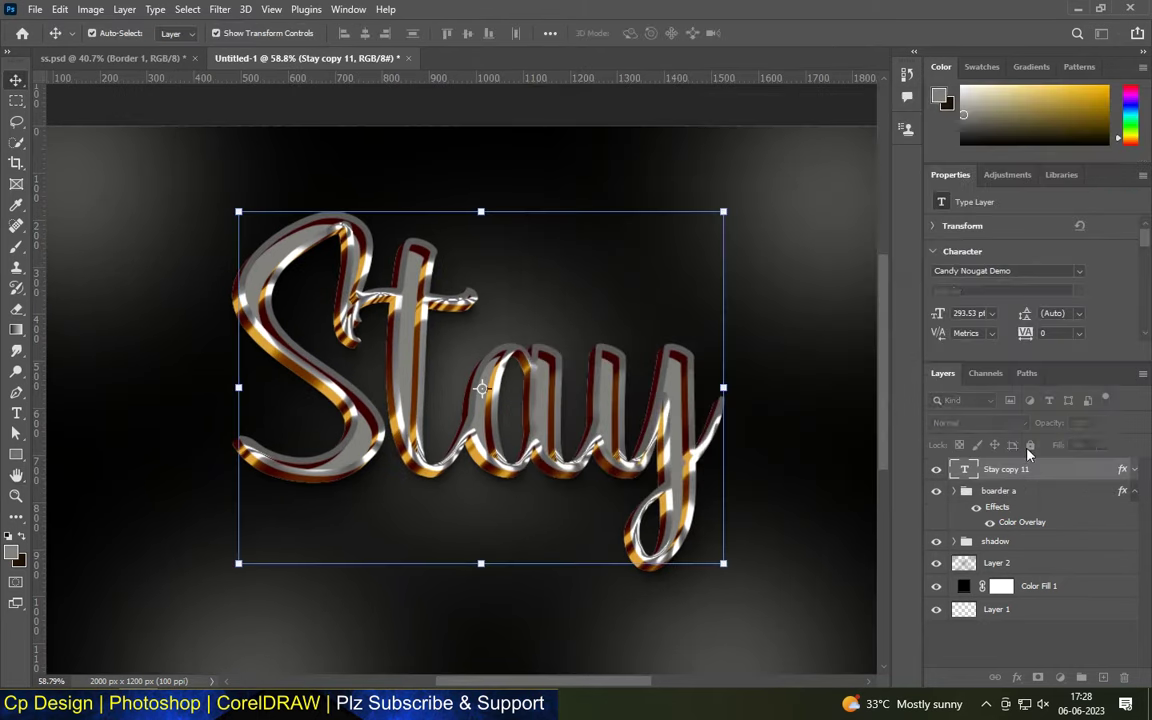
left_click(953, 491)
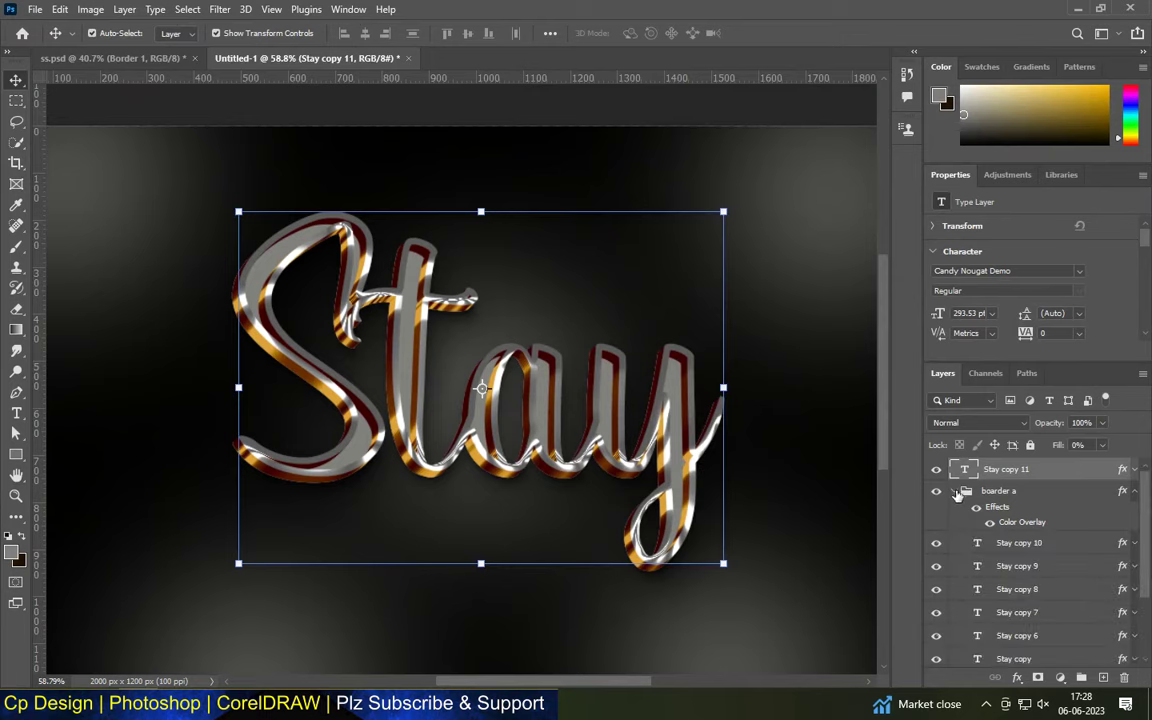
double_click(1062, 545)
Step: Check Stay copy 10's Stroke settings, close the dialog, and collapse boarder a
left_click(556, 241)
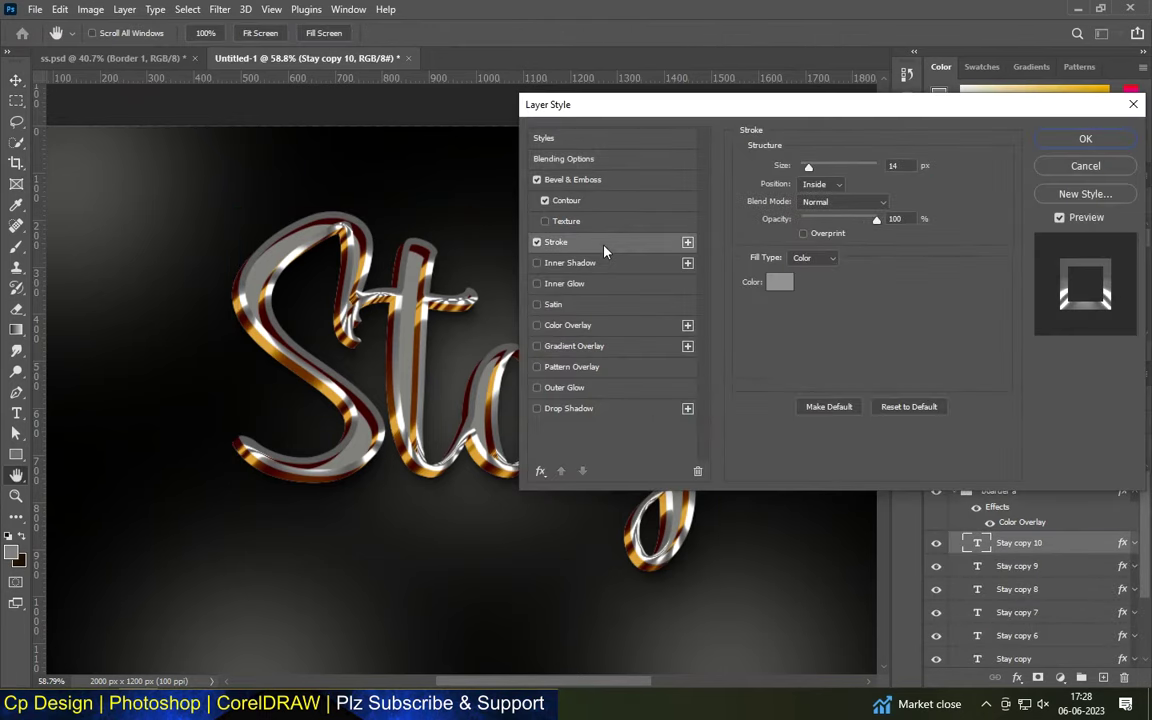
key("Return")
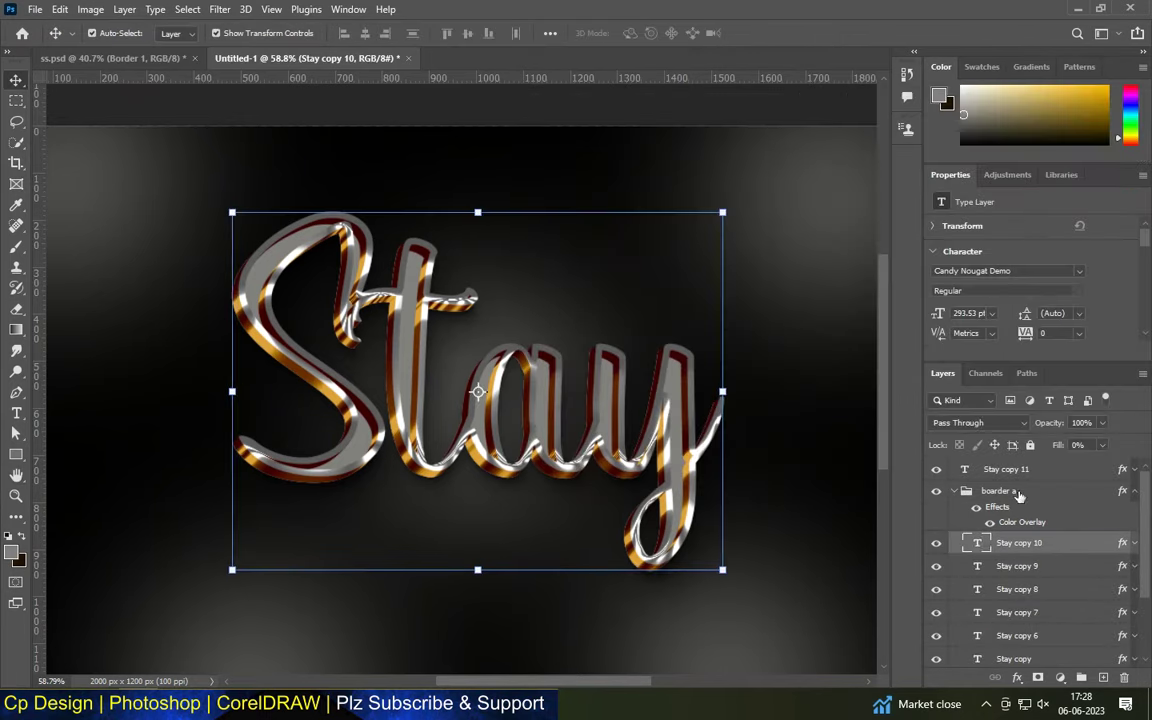
left_click(953, 491)
Step: Stack up-left offset duplicates of Stay copy 11 through copy 17, and group copies 11–16
left_click_drag(1005, 469, 1103, 677)
key("Left")
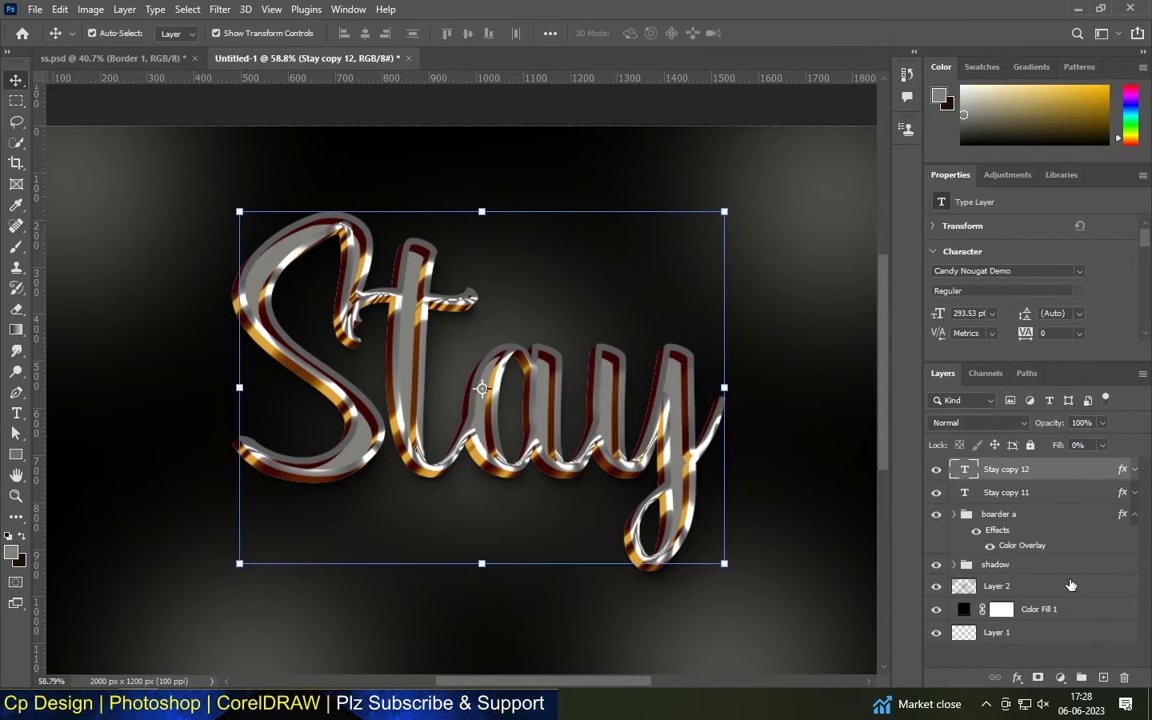
key("Up")
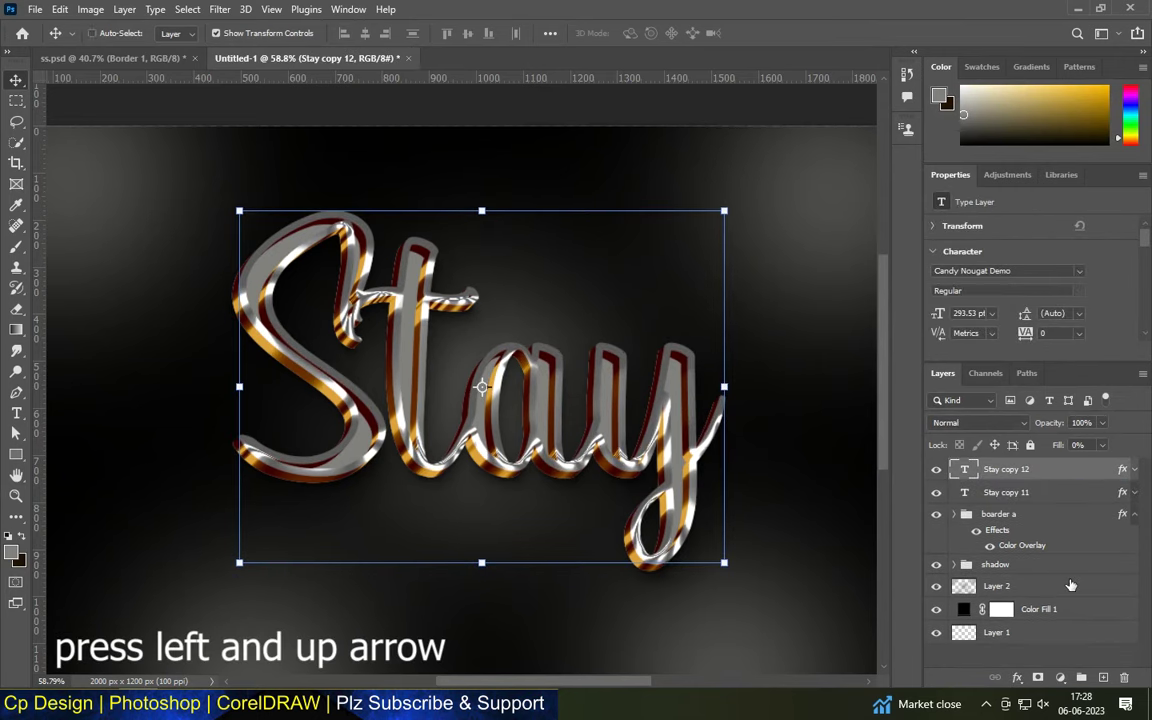
key("ctrl+shift+alt+t")
key("ctrl+shift+alt+t")
key("ctrl+shift+alt+t")
key("ctrl+shift+alt+t")
key("ctrl+shift+alt+t")
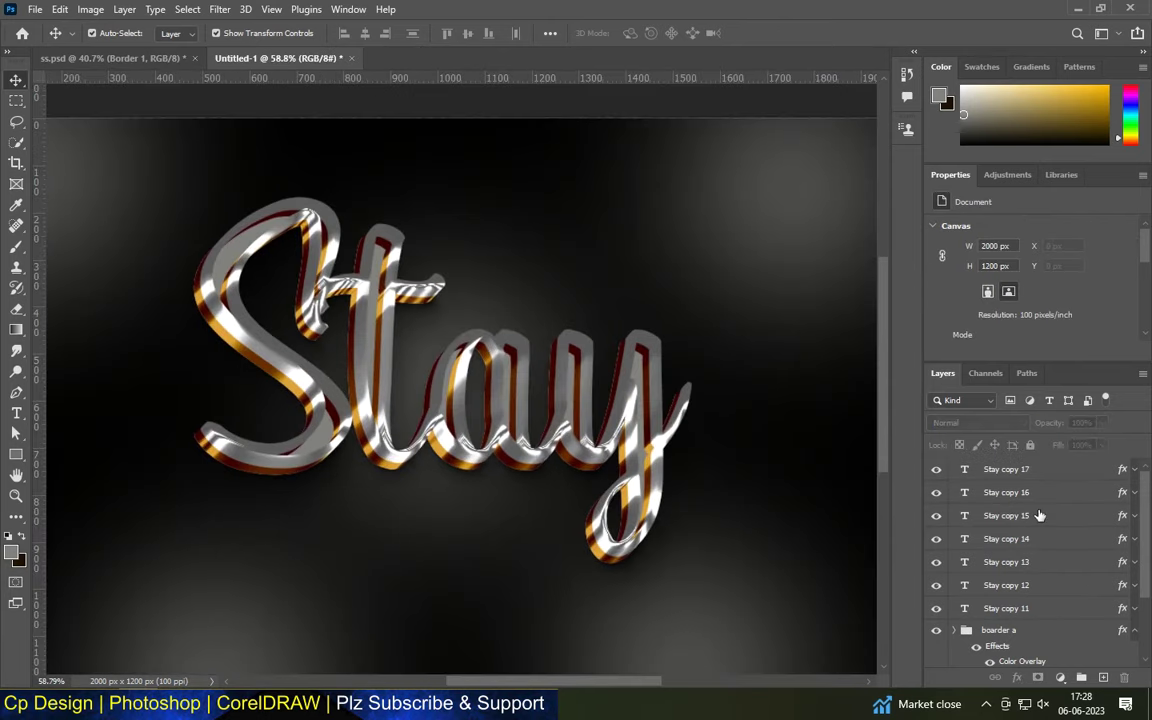
left_click(1038, 610)
left_click(1032, 495, "shift")
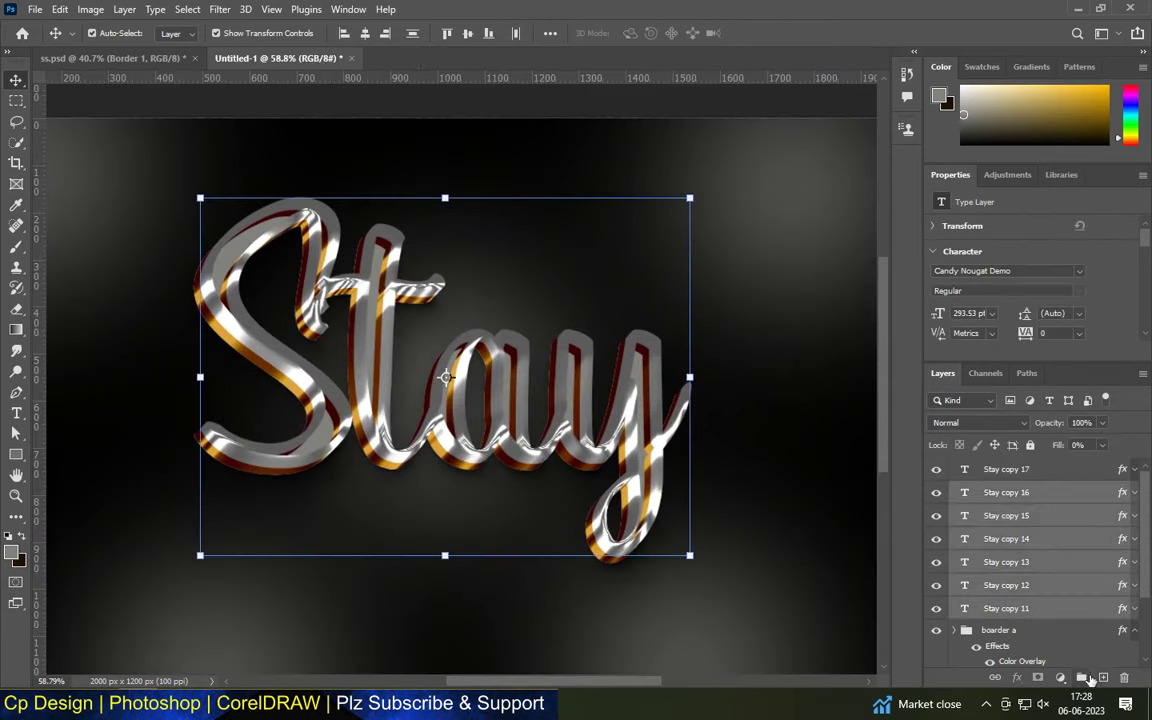
key("ctrl+g")
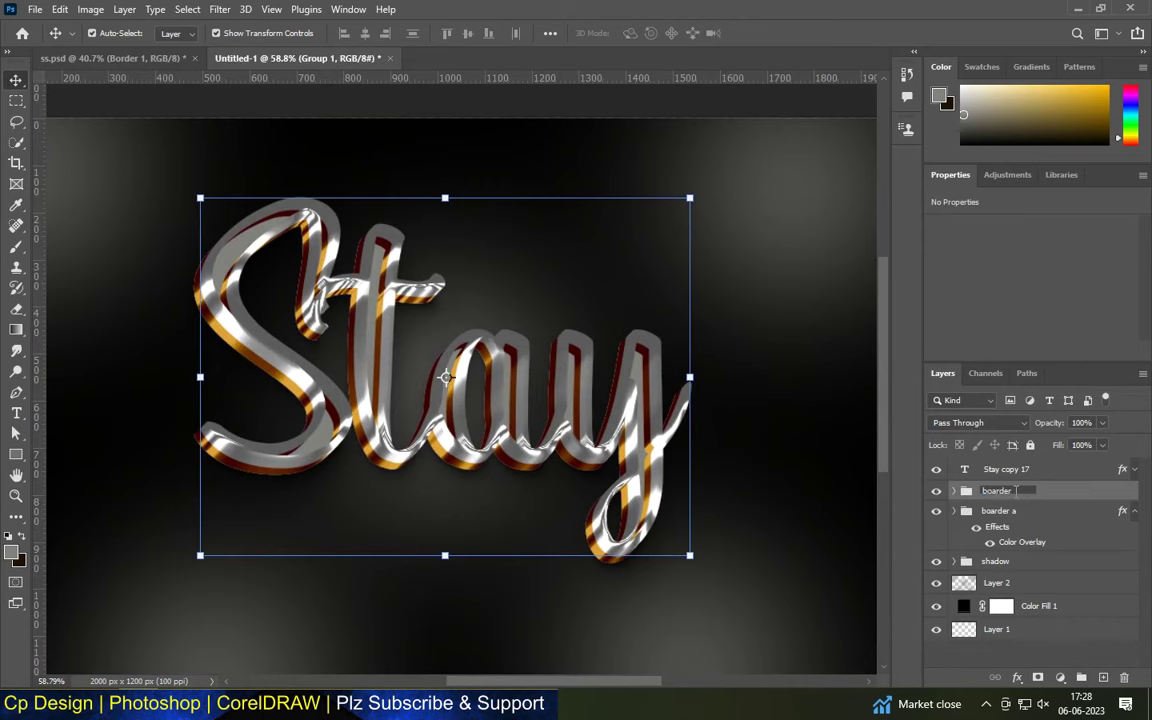
Step: Name the new group 'boarder b' and give it an f0b651 gold Color Overlay
type("b")
key("Return")
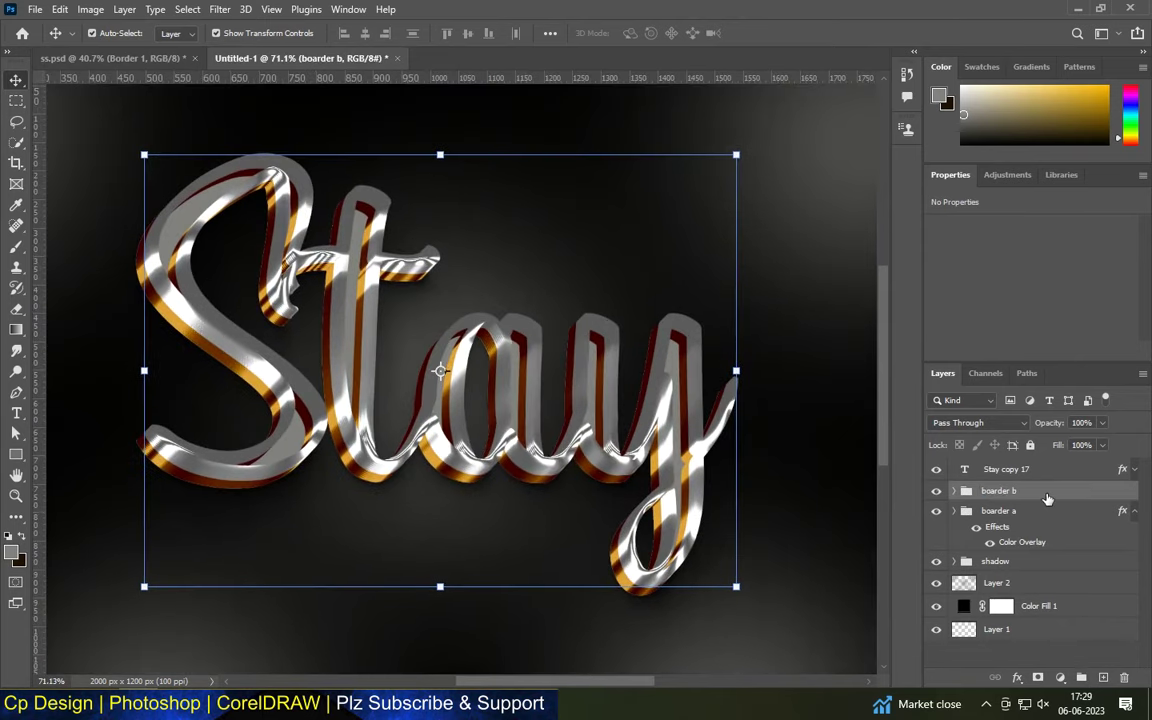
double_click(1047, 495)
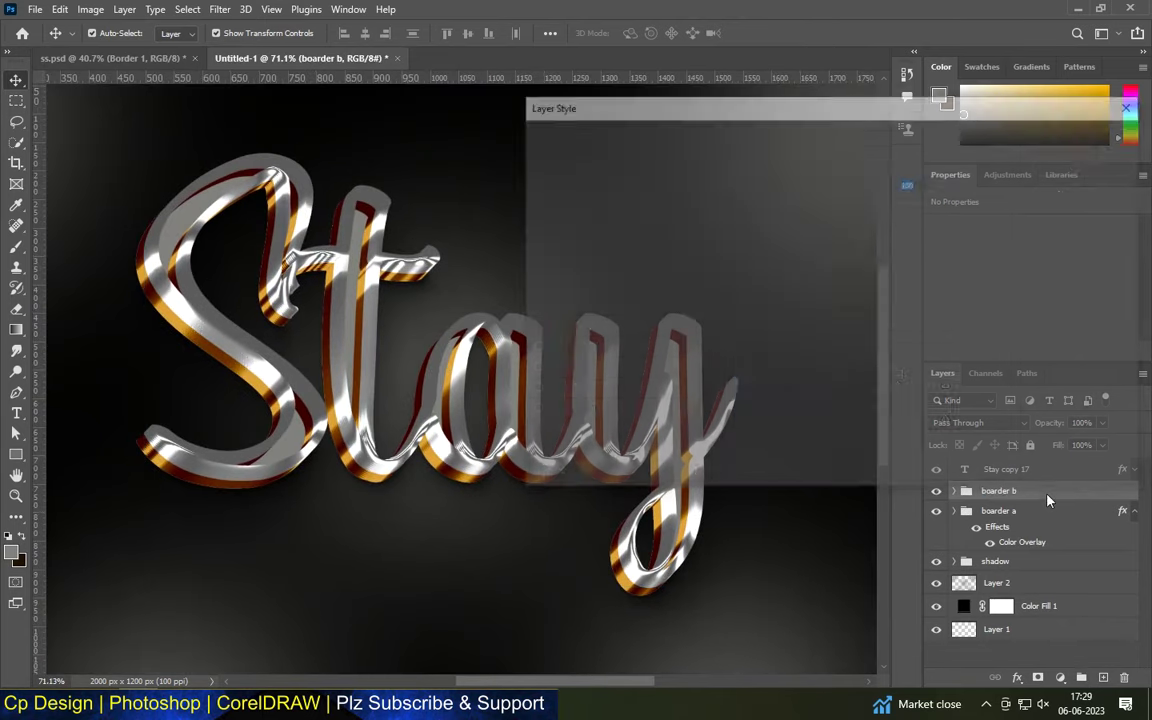
left_click(537, 325)
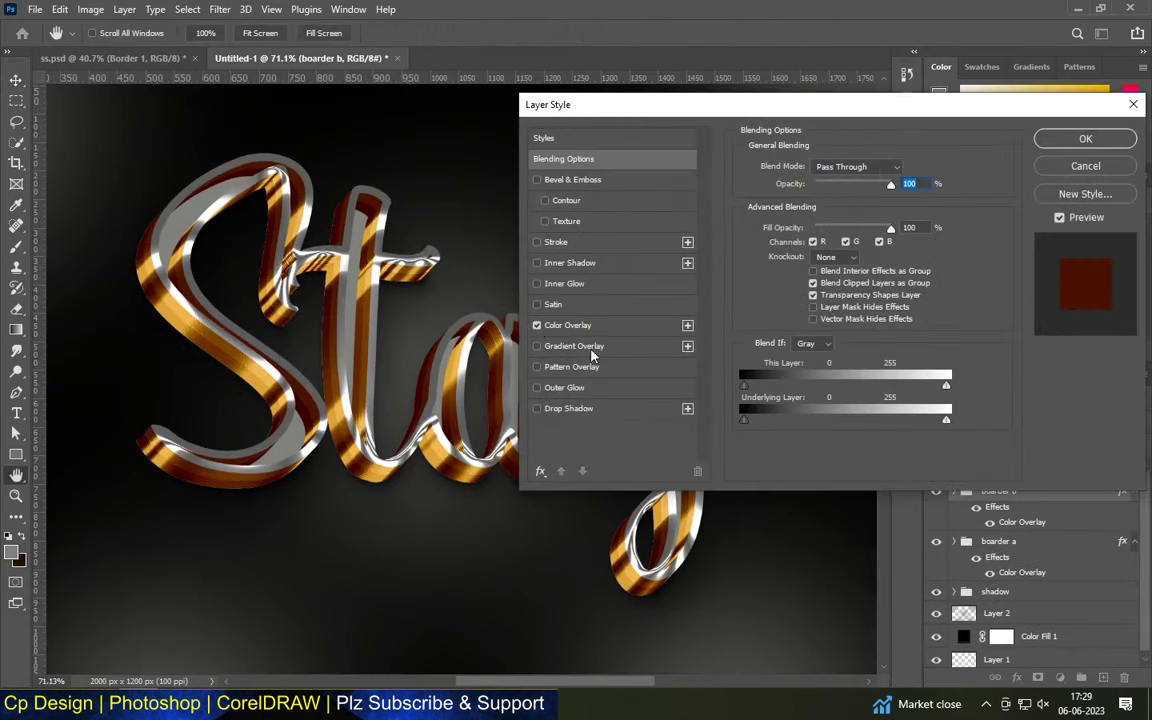
left_click(580, 325)
left_click(903, 173)
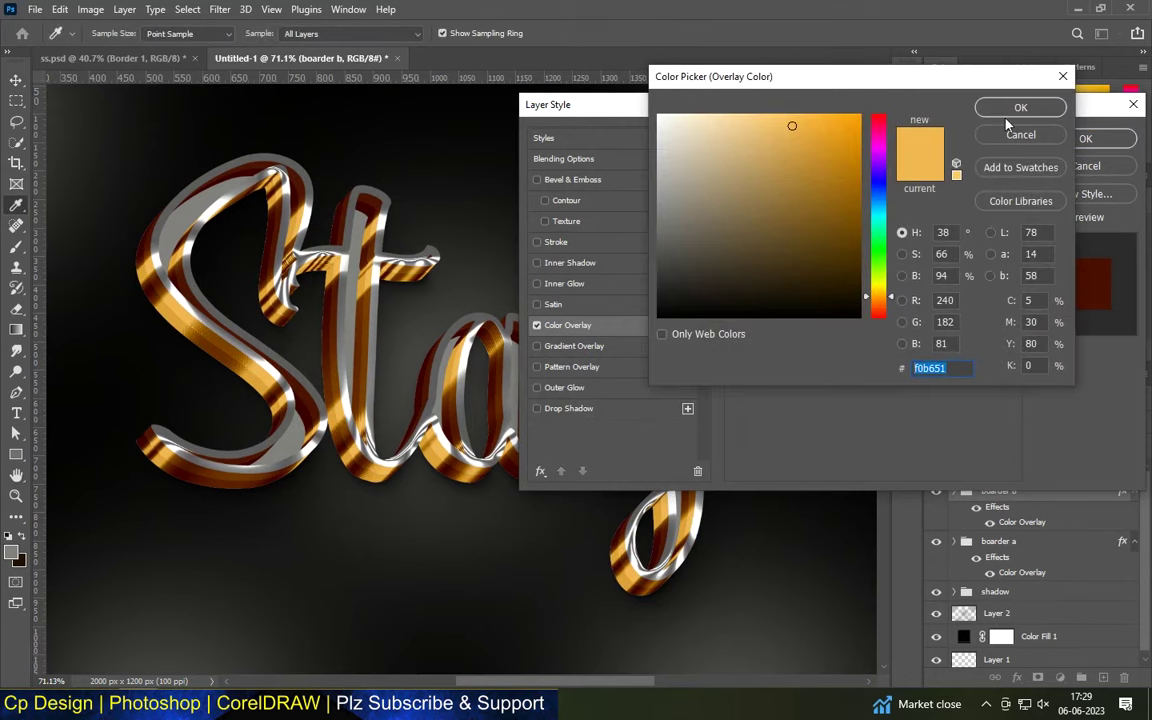
left_click(1019, 108)
left_click(1085, 138)
Step: Hide Stay copy 17 to inspect the gold border, then select that layer
left_click(935, 470)
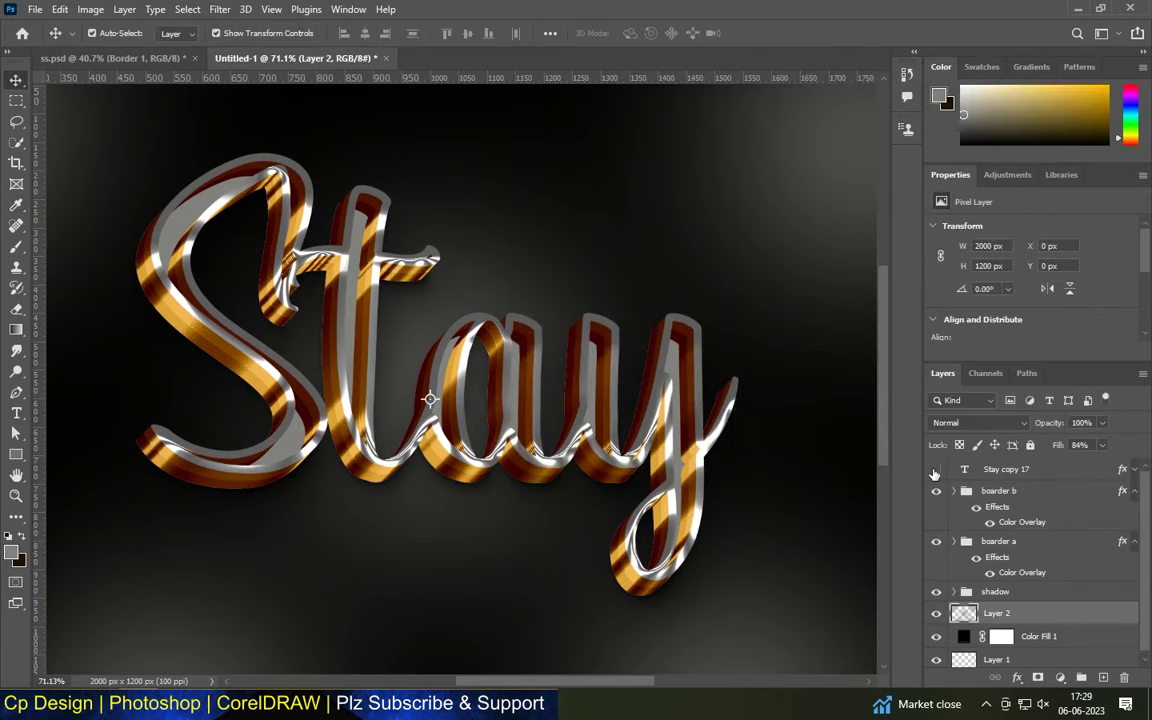
scroll(430, 380, "down", 2)
scroll(442, 386, "up", 3)
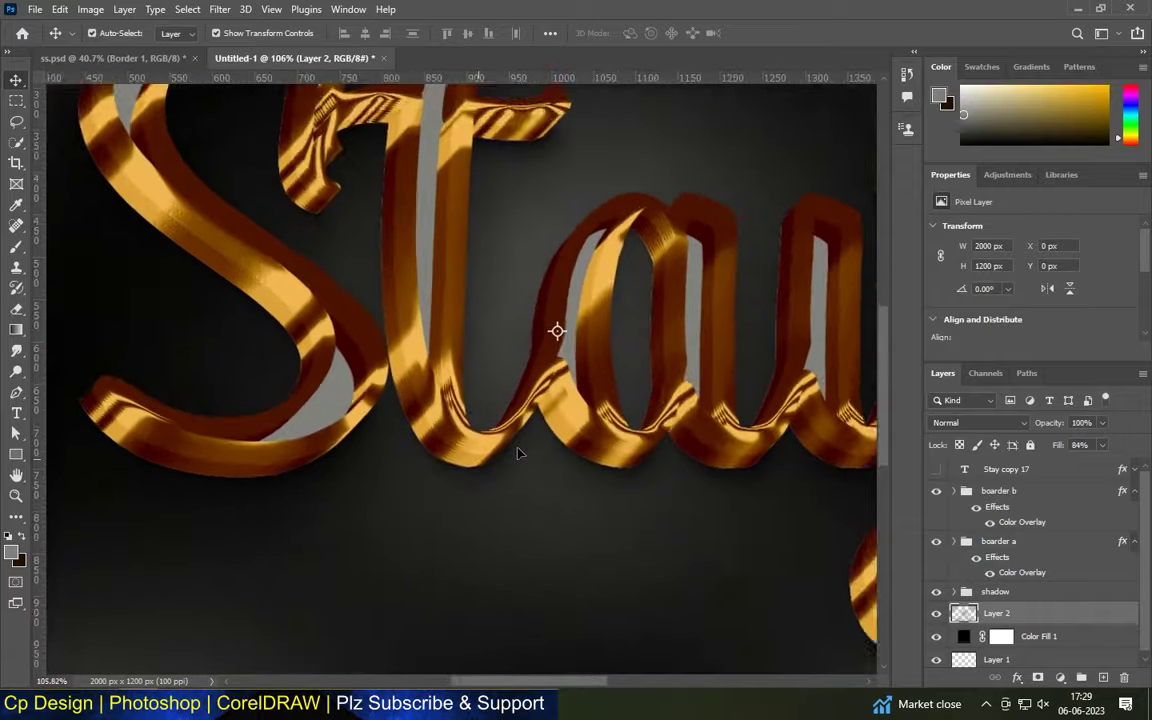
scroll(465, 402, "up", 2)
scroll(404, 476, "down", 3)
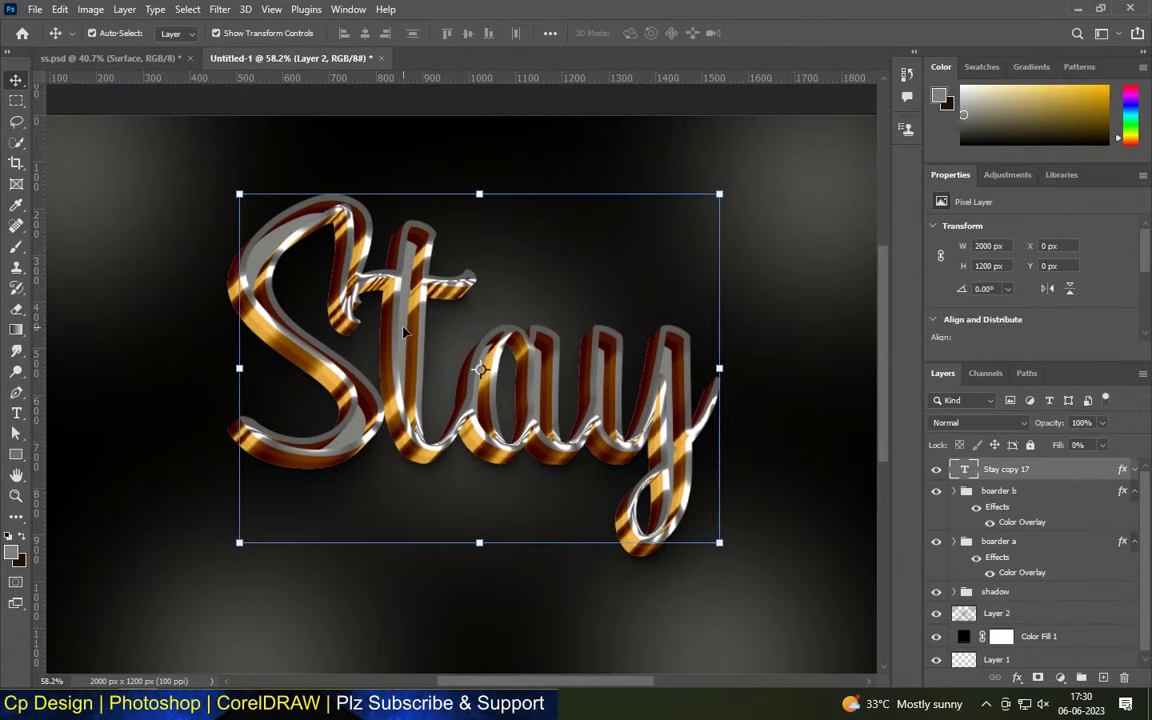
left_click(1054, 470)
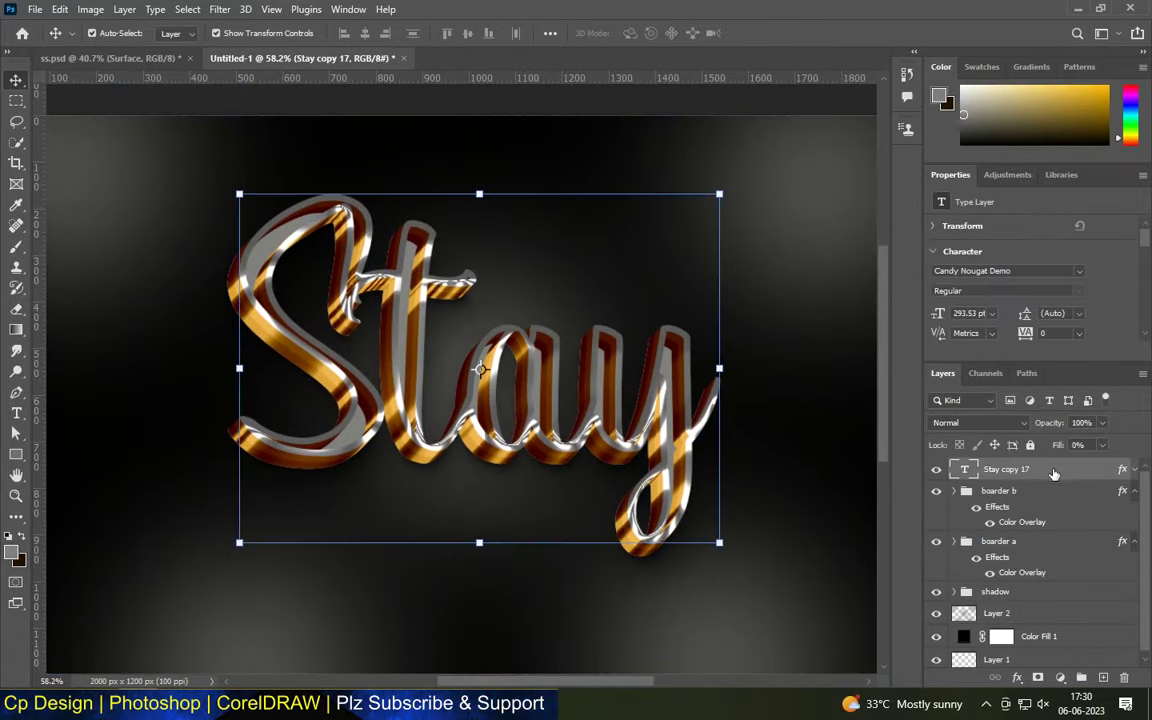
Step: Turn off Stay copy 17's Bevel & Emboss and raise its Fill to 100
double_click(1054, 470)
left_click(537, 179)
left_click(556, 242)
left_click(563, 159)
left_click_drag(805, 227, 900, 227)
key("Return")
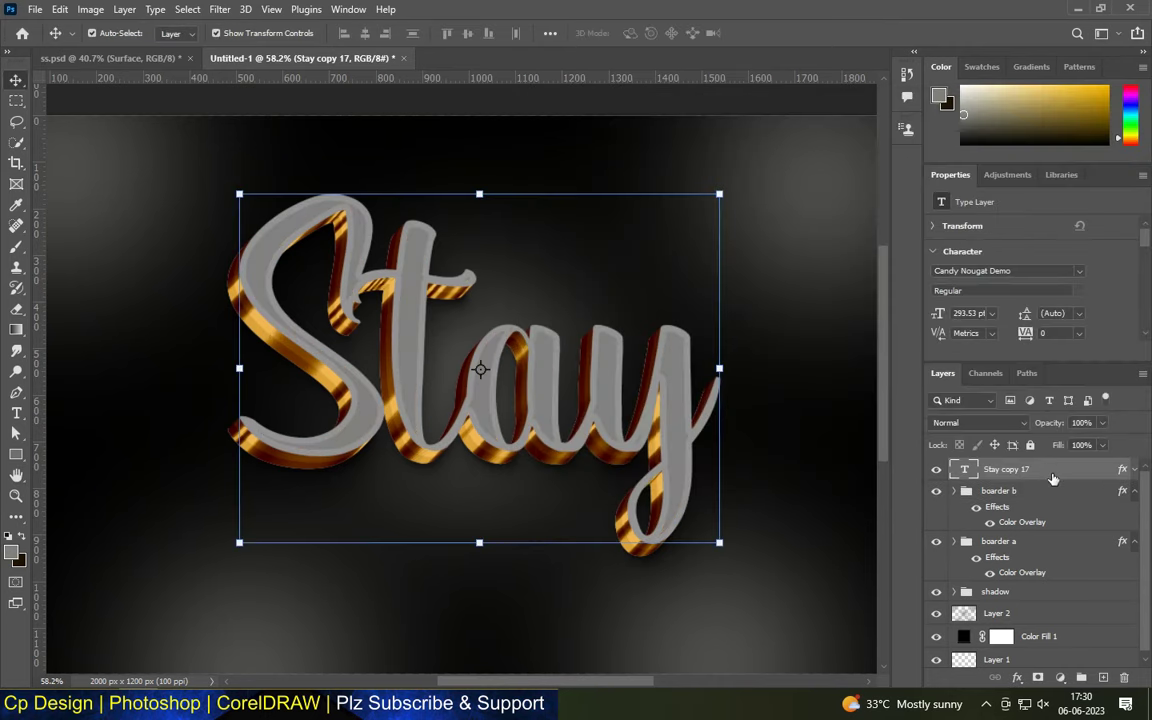
Step: Replace its Color Overlay with a cream Neutrals Gradient Overlay at -90°
double_click(1052, 479)
left_click(537, 325)
left_click(537, 346)
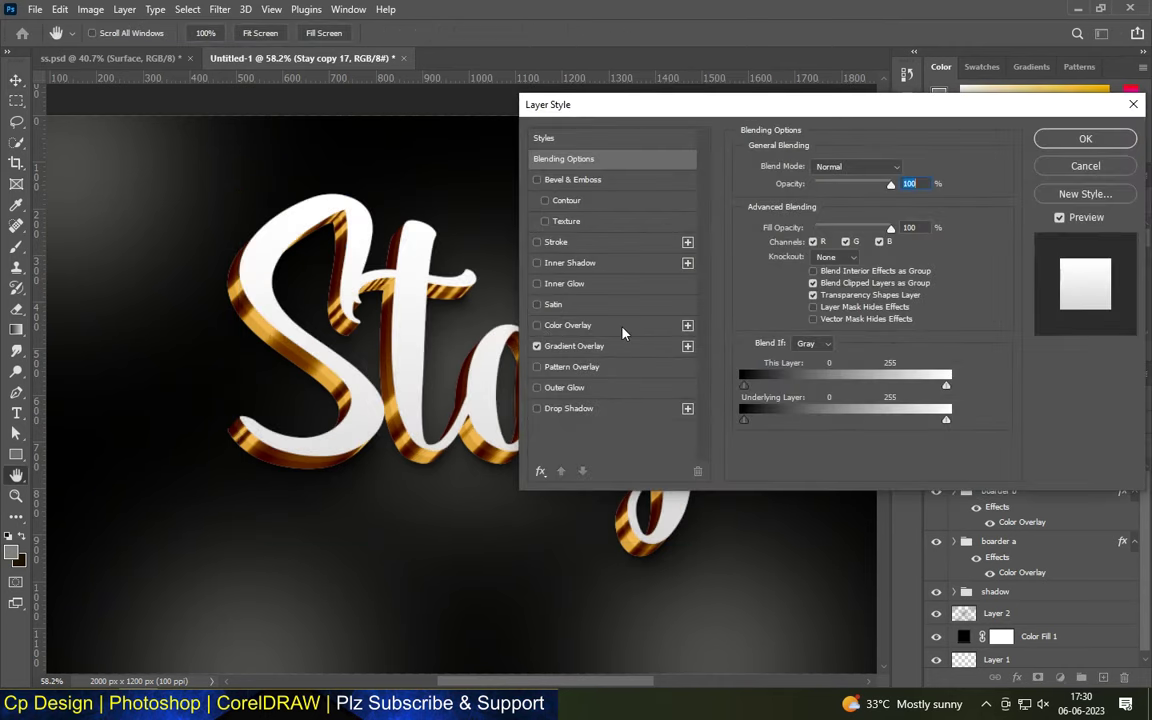
left_click(574, 346)
left_click(887, 204)
scroll(866, 272, "down", 5)
scroll(840, 280, "down", 3)
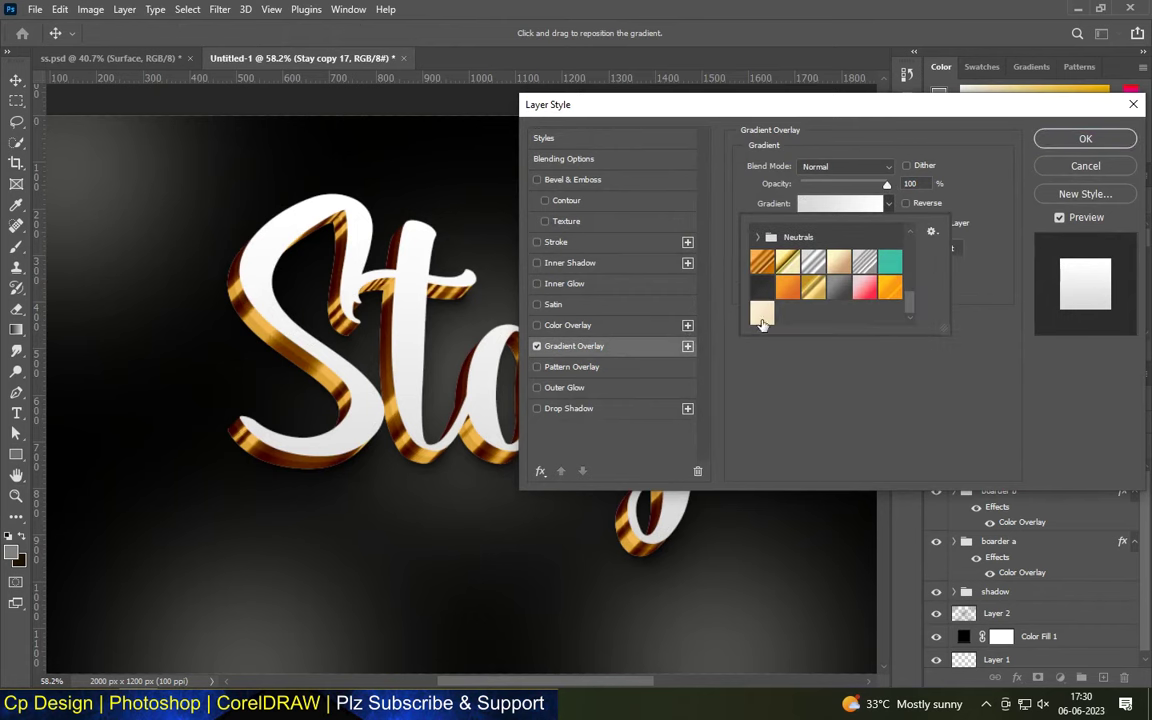
left_click(762, 313)
left_click(995, 311)
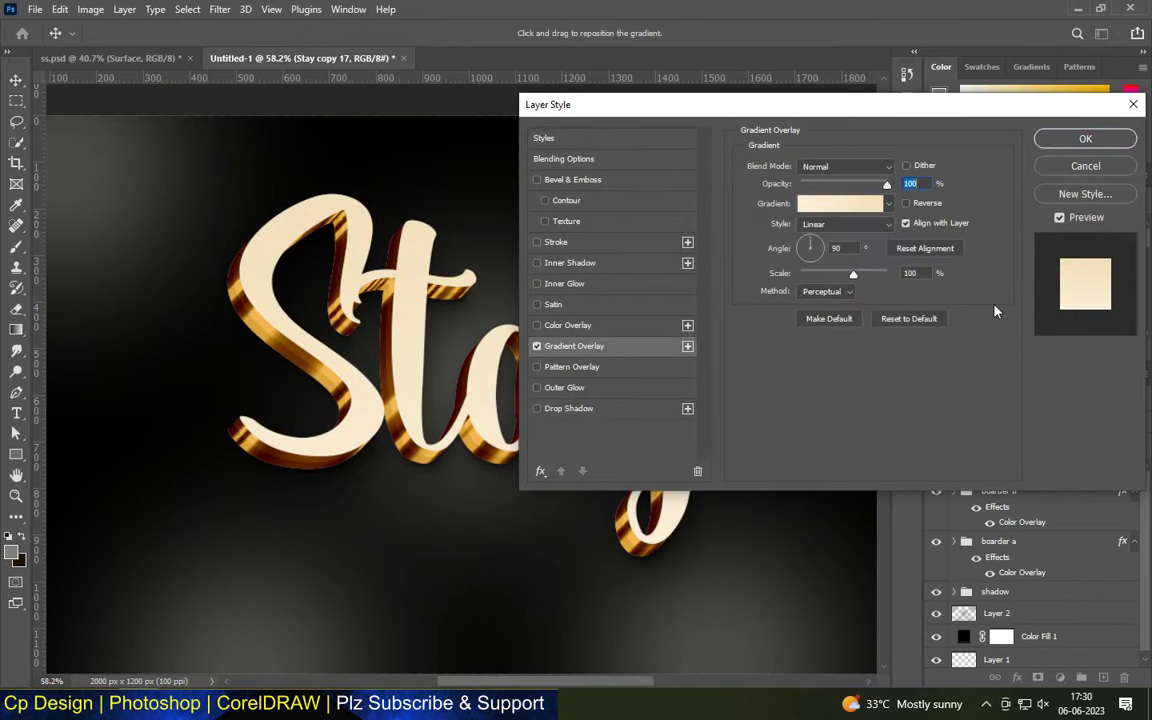
double_click(838, 248)
type("-90")
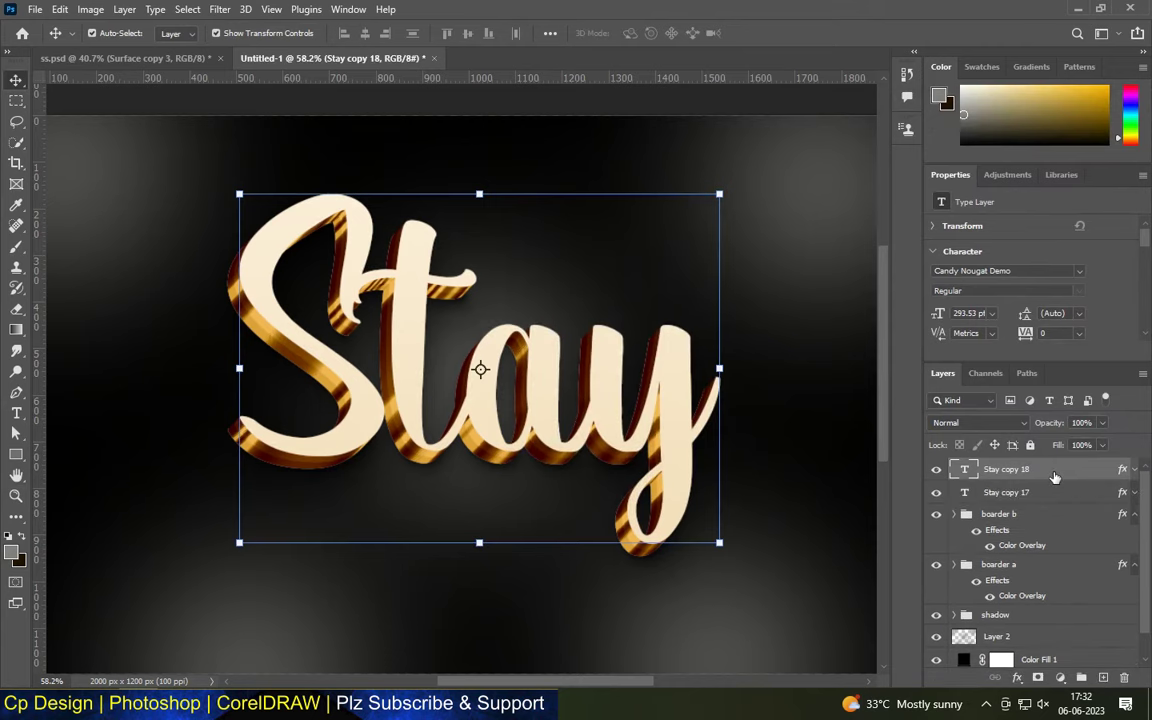
Step: Turn on Bevel & Emboss for Stay copy 18 and set its Fill to 0
double_click(1055, 477)
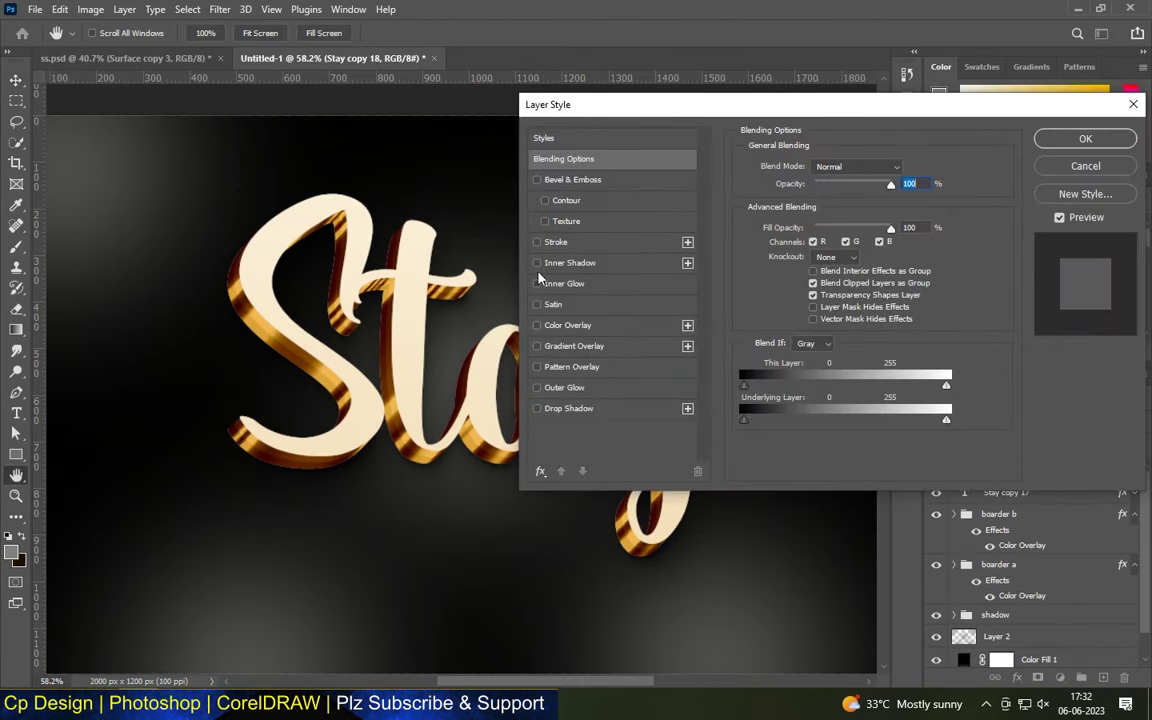
left_click(560, 179)
left_click(565, 159)
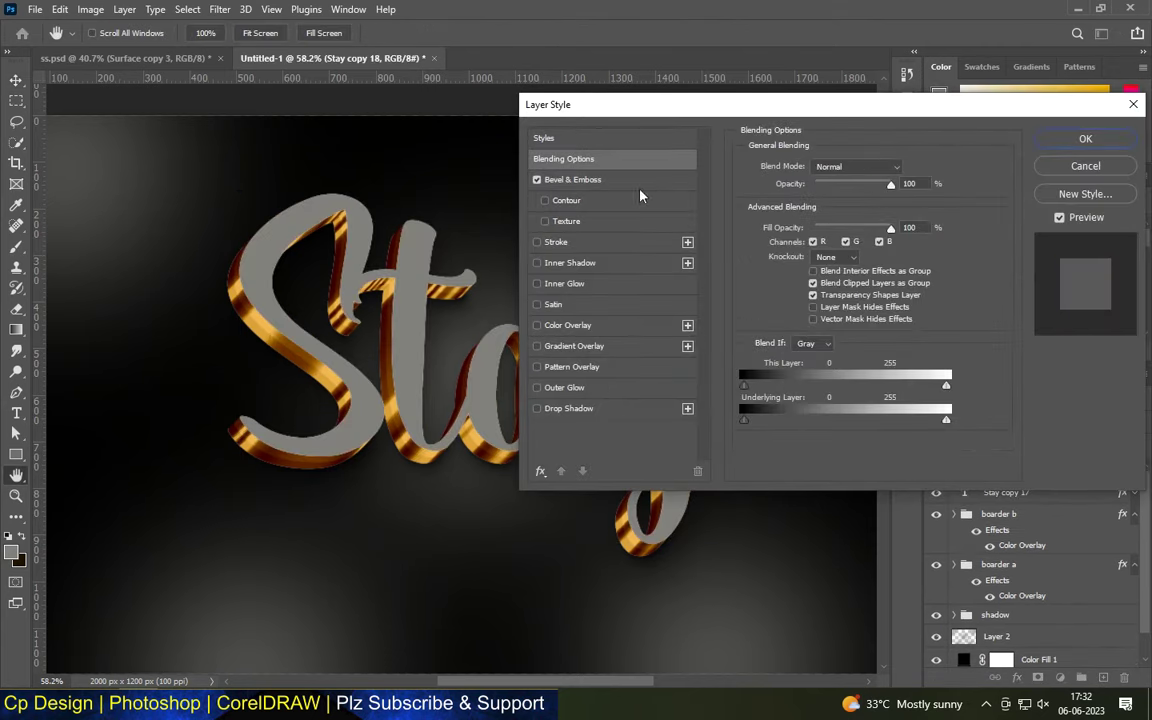
left_click_drag(784, 228, 722, 217)
left_click(605, 181)
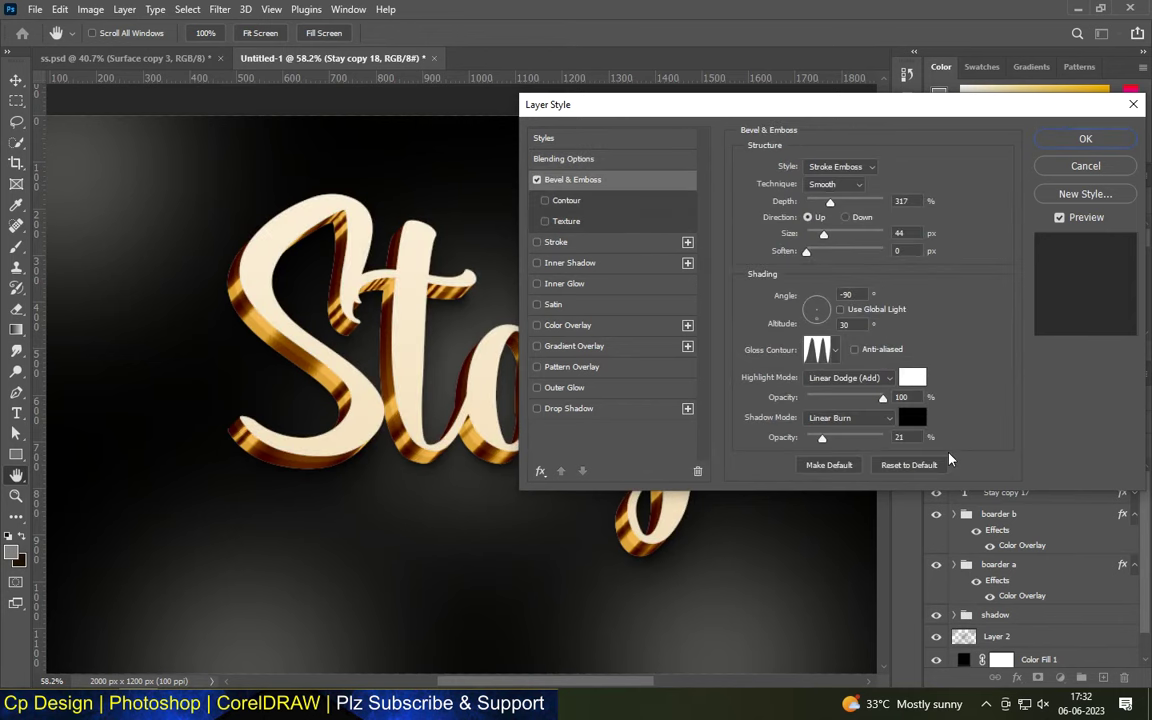
Step: Make the bevel a downward Inner Bevel with depth 246 and size 21
left_click(871, 168)
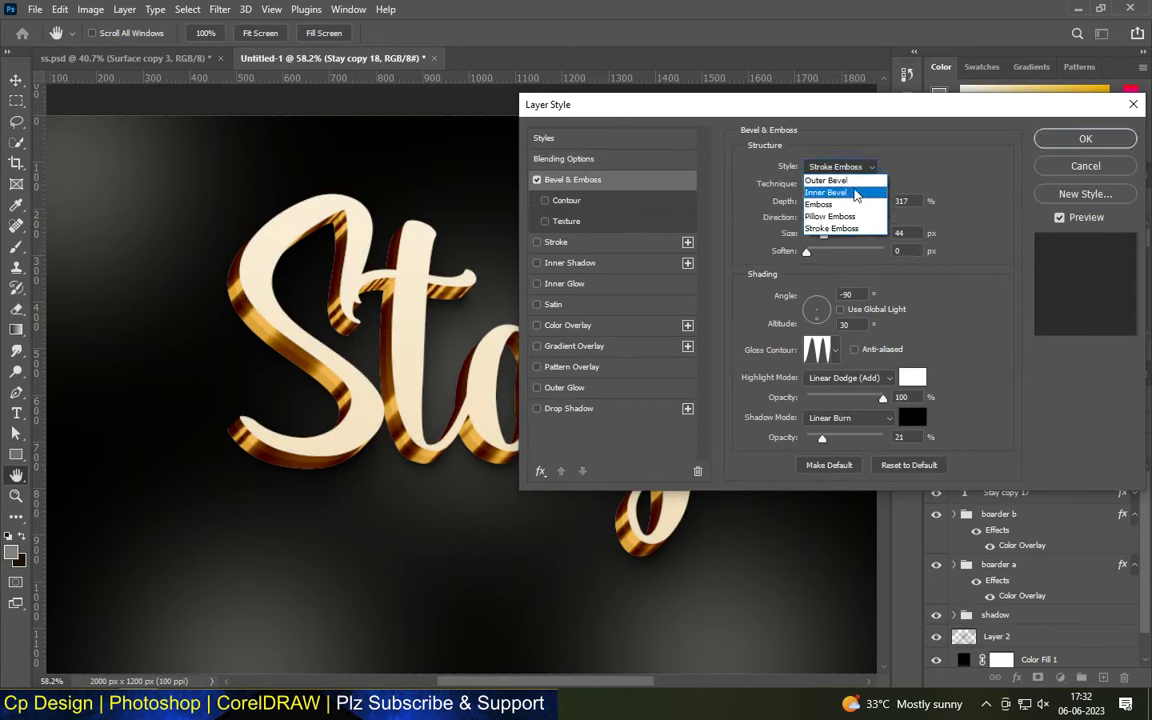
left_click(855, 194)
type("246")
left_click(847, 218)
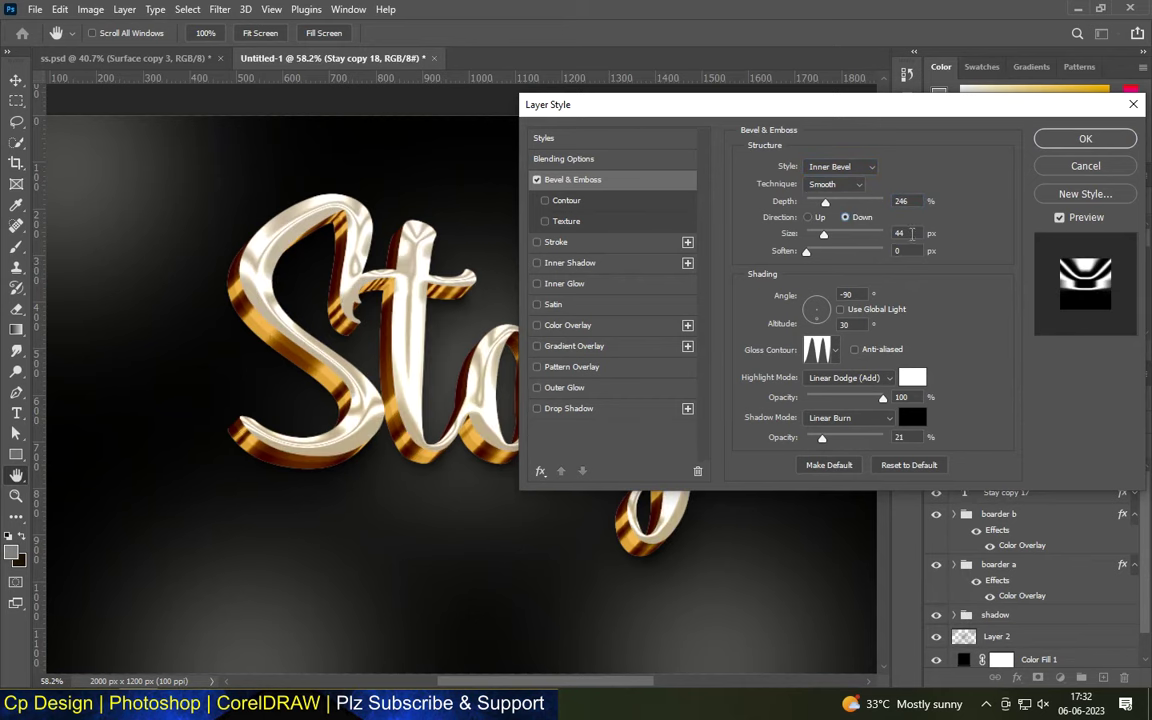
type("21")
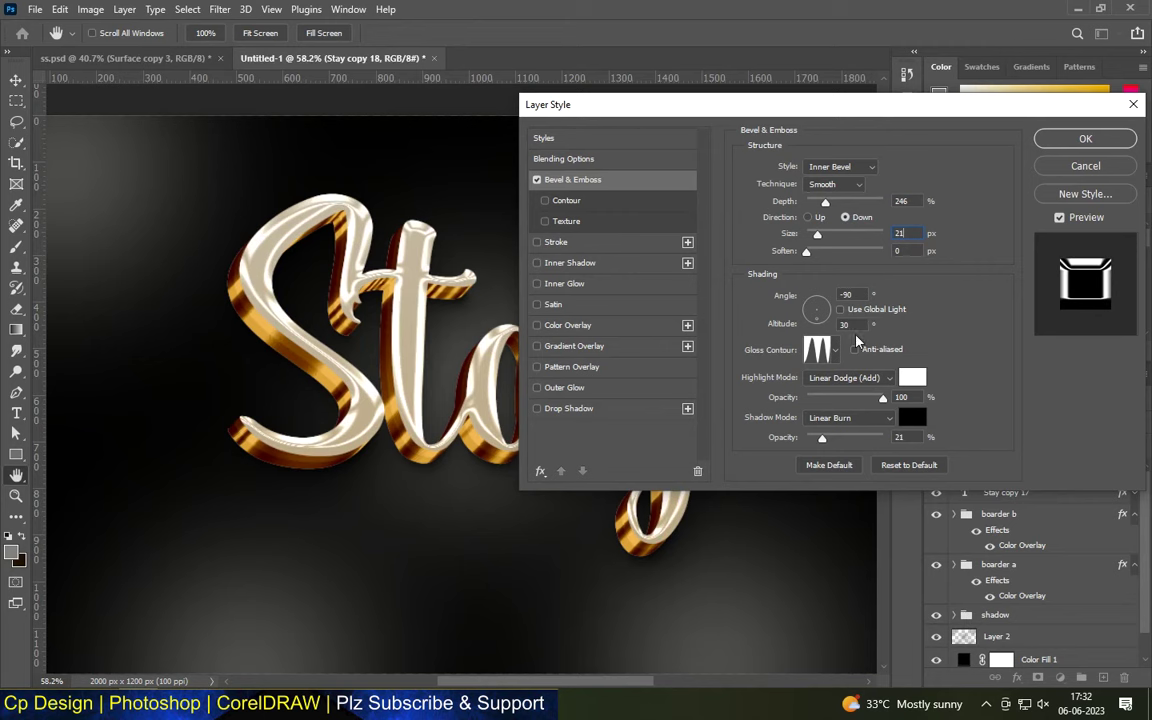
Step: Set highlight opacity to 17% and shadow to 4%, apply, and fit the canvas in view
double_click(901, 398)
type("17")
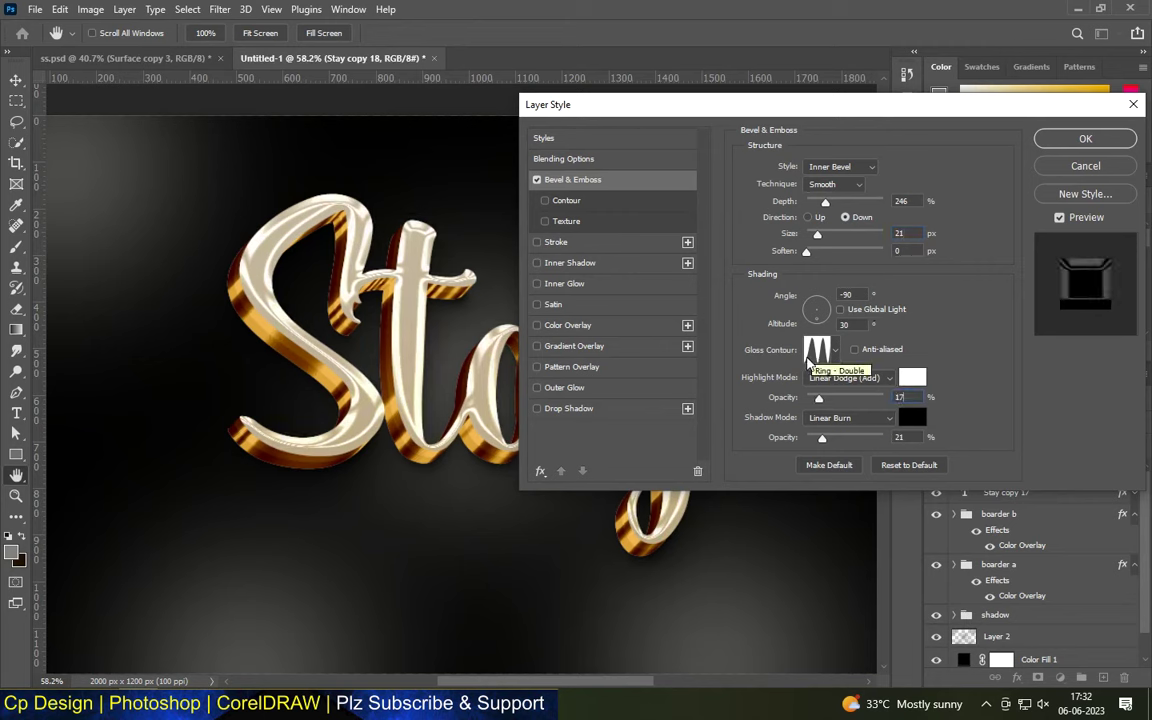
double_click(898, 438)
type("4")
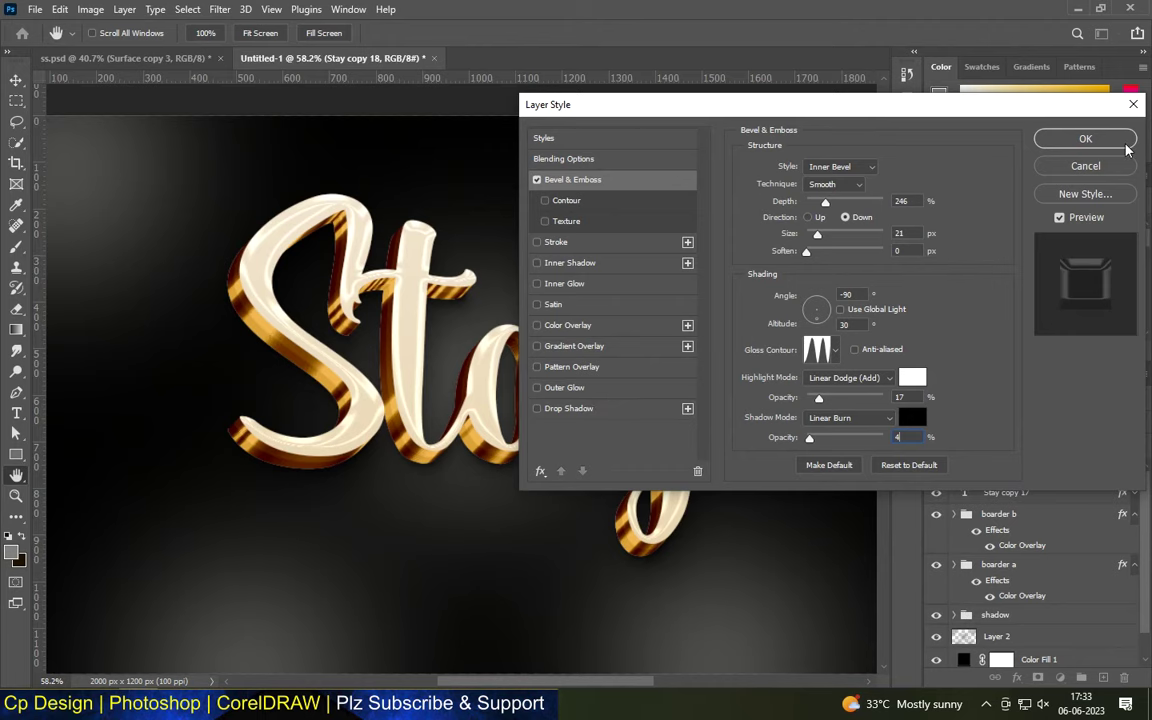
left_click(1077, 149)
key("ctrl+minus")
key("ctrl+minus")
key("ctrl+0")
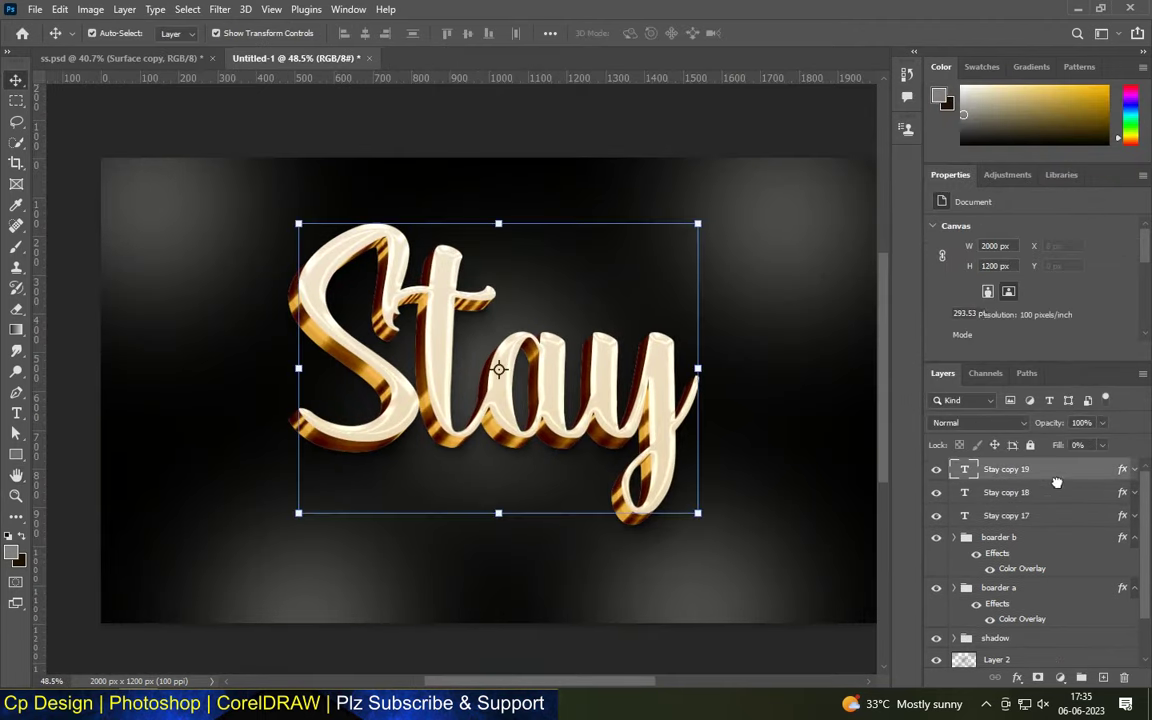
Step: Open Stay copy 19's Layer Style with Bevel & Emboss enabled
left_click(1068, 474)
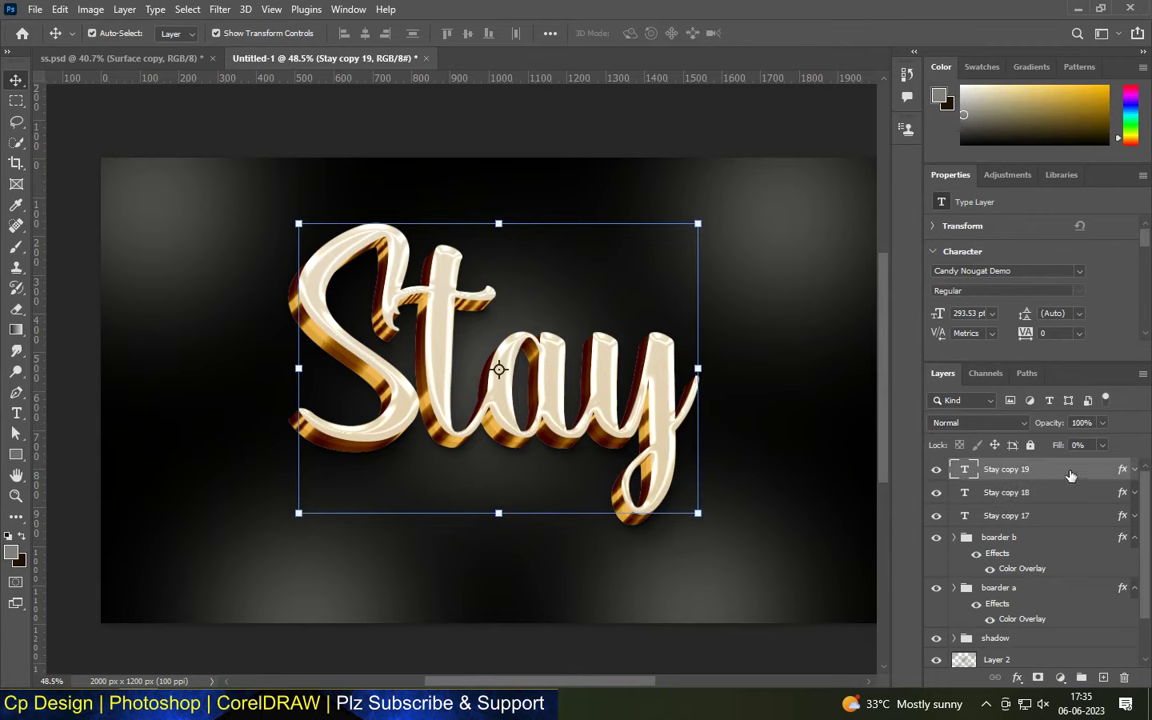
double_click(1070, 476)
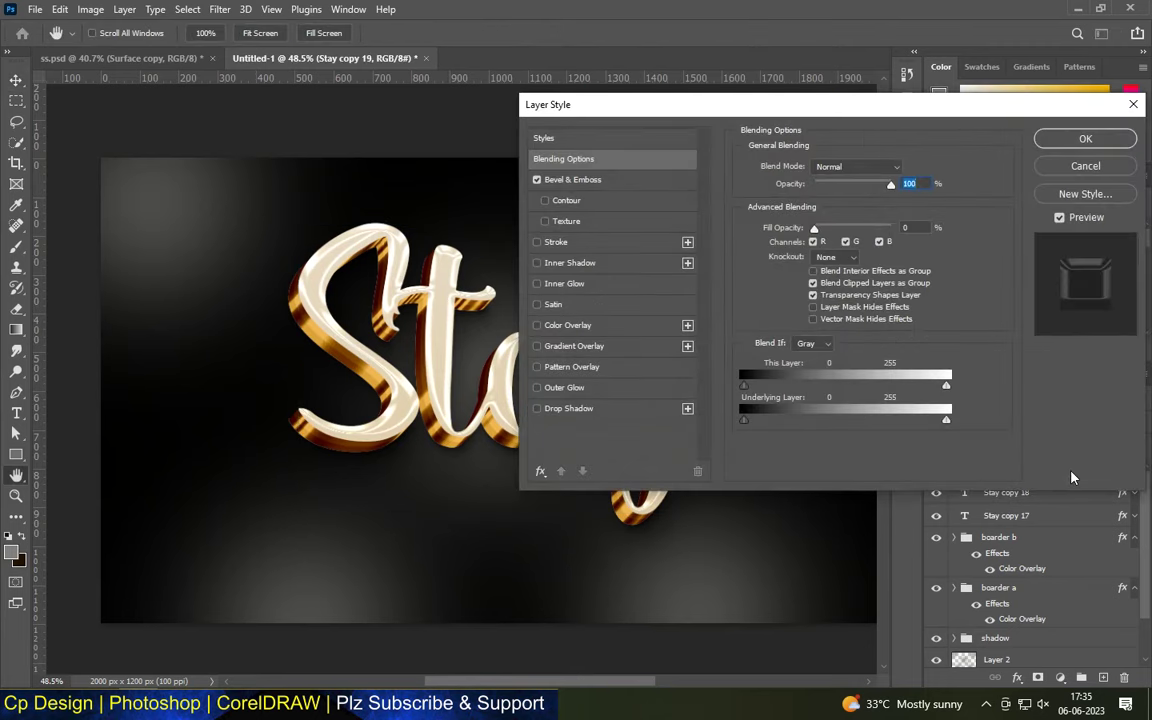
left_click(536, 180)
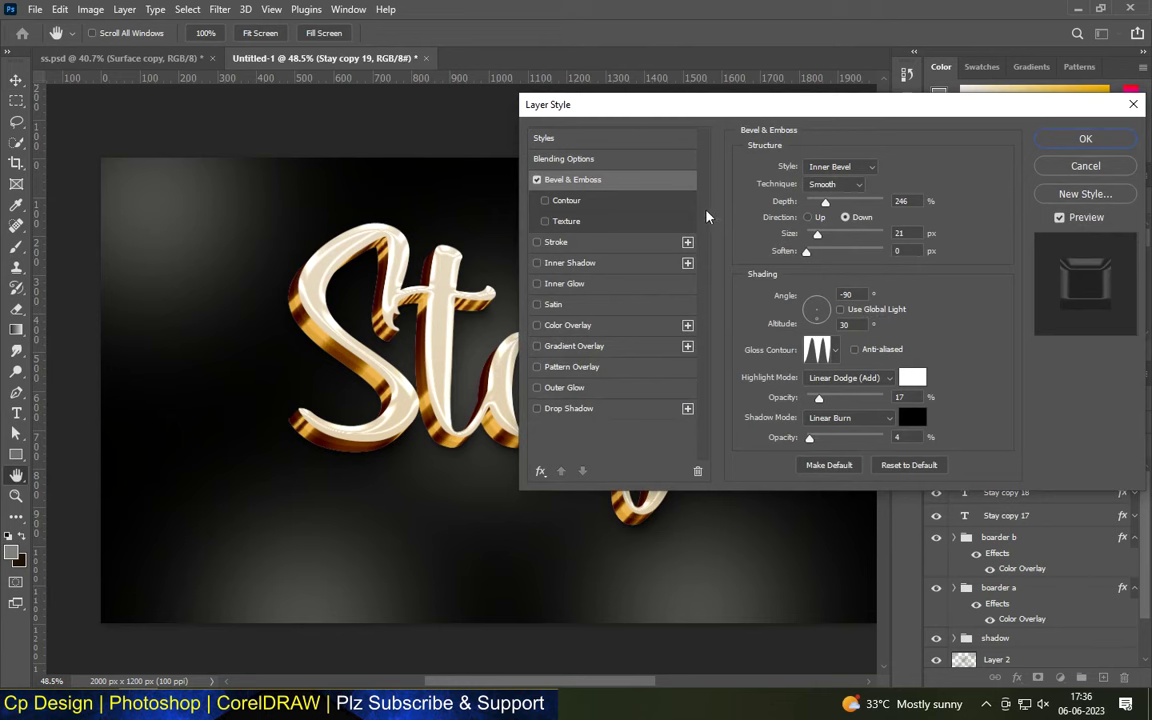
Step: Switch the bevel to Stroke Emboss with depth 388 and a 90° shading angle
left_click(840, 166)
left_click(842, 226)
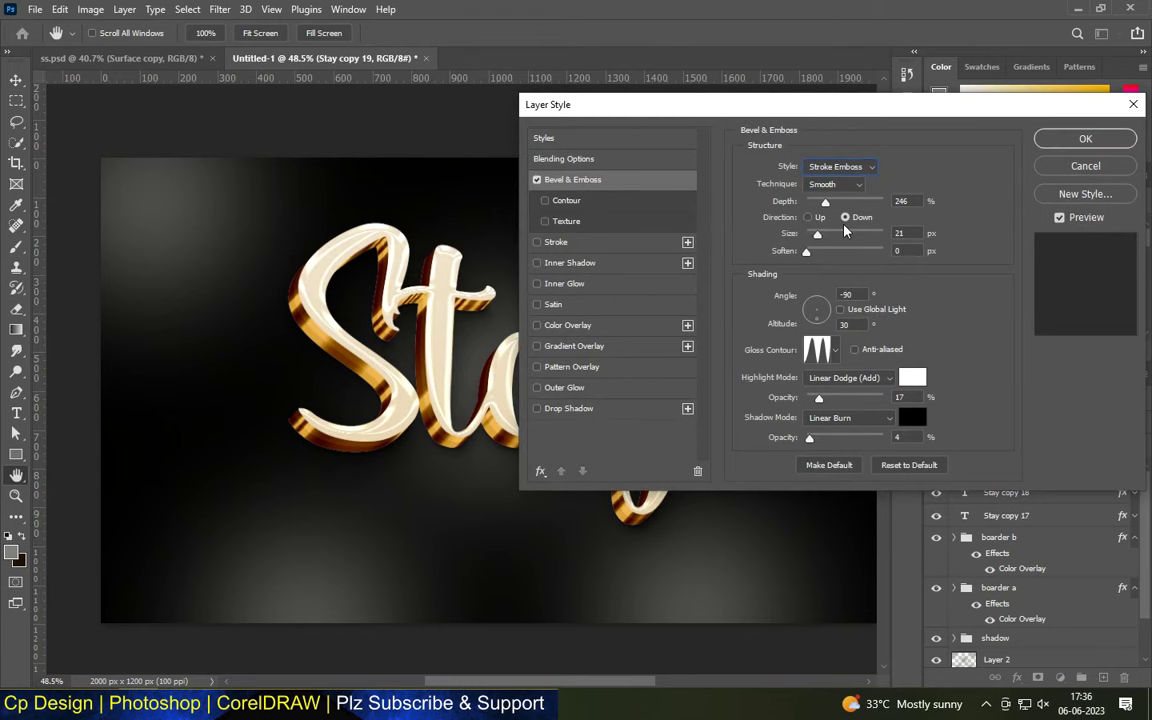
double_click(905, 201)
type("388")
type("8")
double_click(864, 293)
Step: Give the emboss an ffce61 highlight at 48%, shadow at 37%, and enable Contour
left_click(912, 377)
type("ffce61")
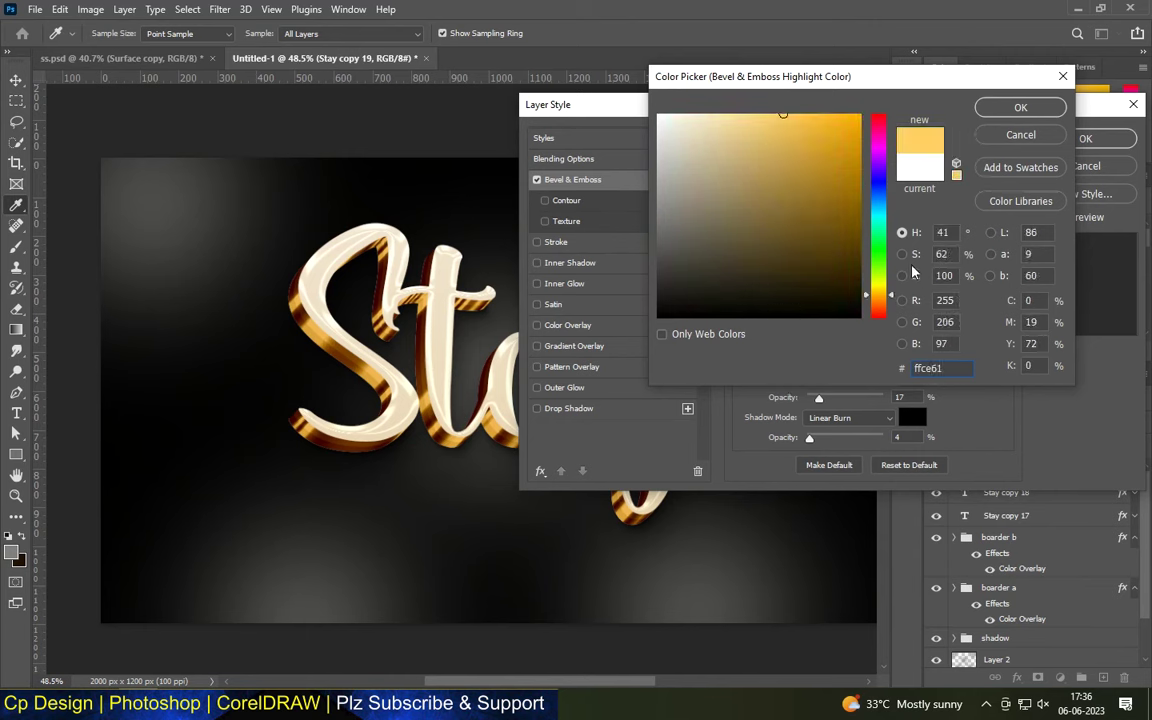
key("Return")
left_click_drag(819, 398, 843, 398)
type("37")
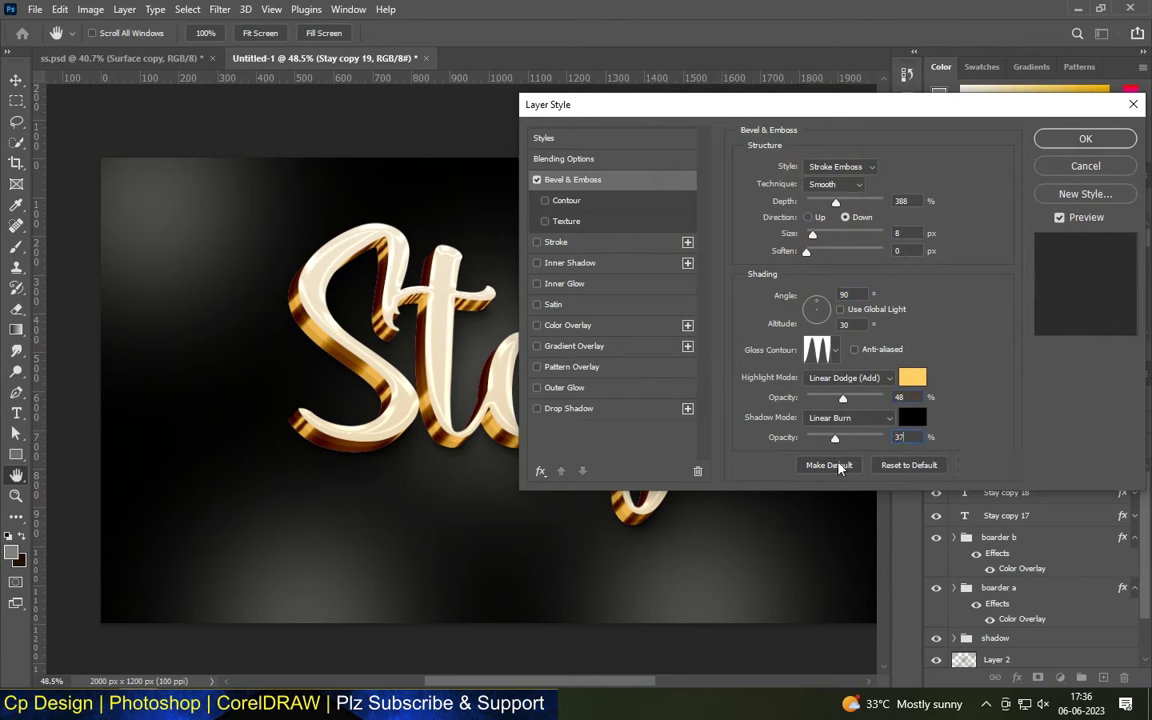
left_click(545, 200)
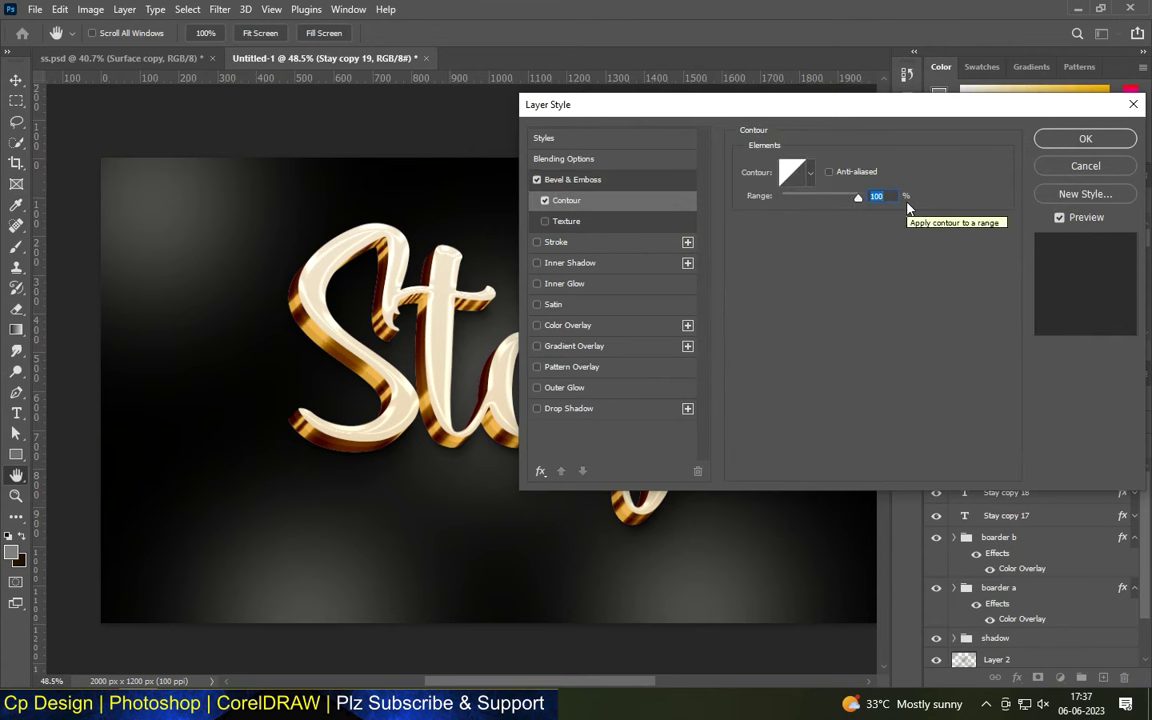
Step: Add a 10 px de9e31 gold Stroke to Stay copy 19 and apply the style
left_click(556, 242)
left_click(777, 278)
double_click(955, 367)
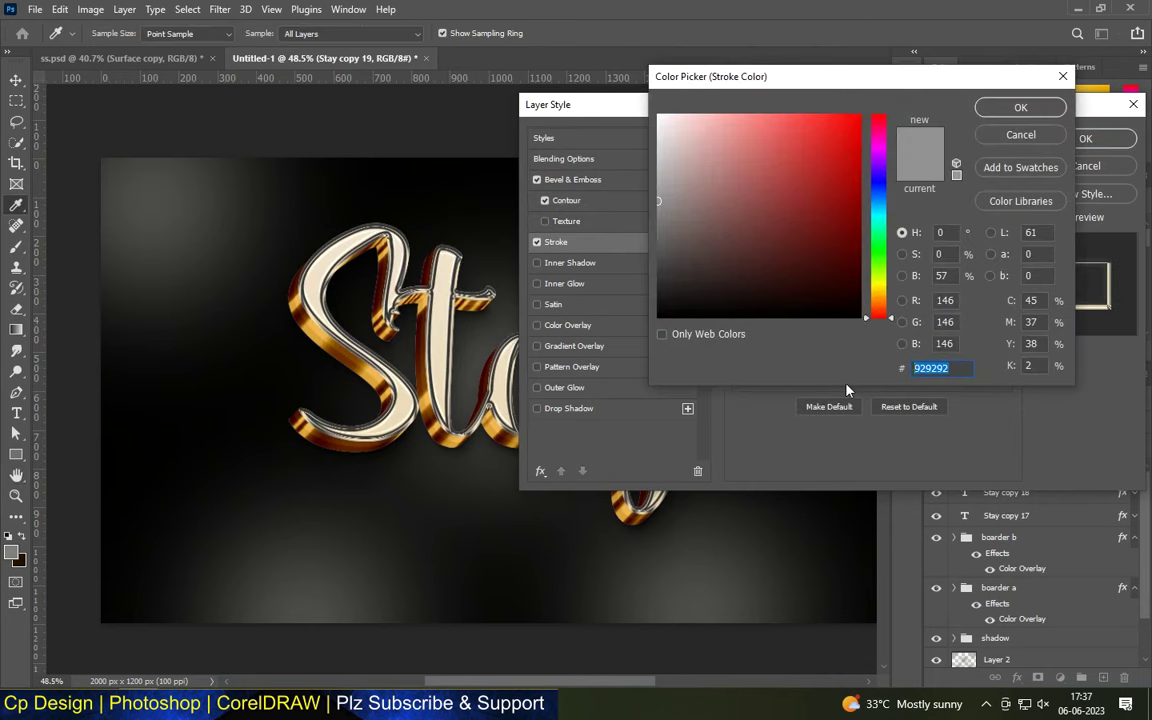
type("de9e31")
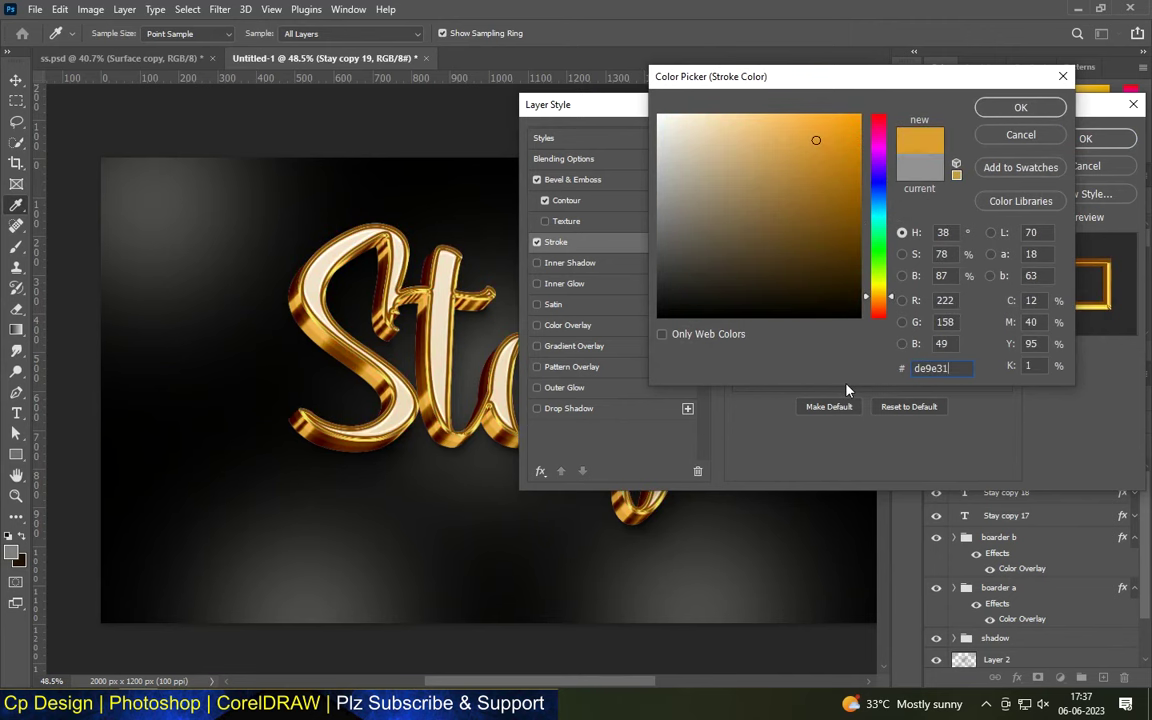
left_click(1018, 108)
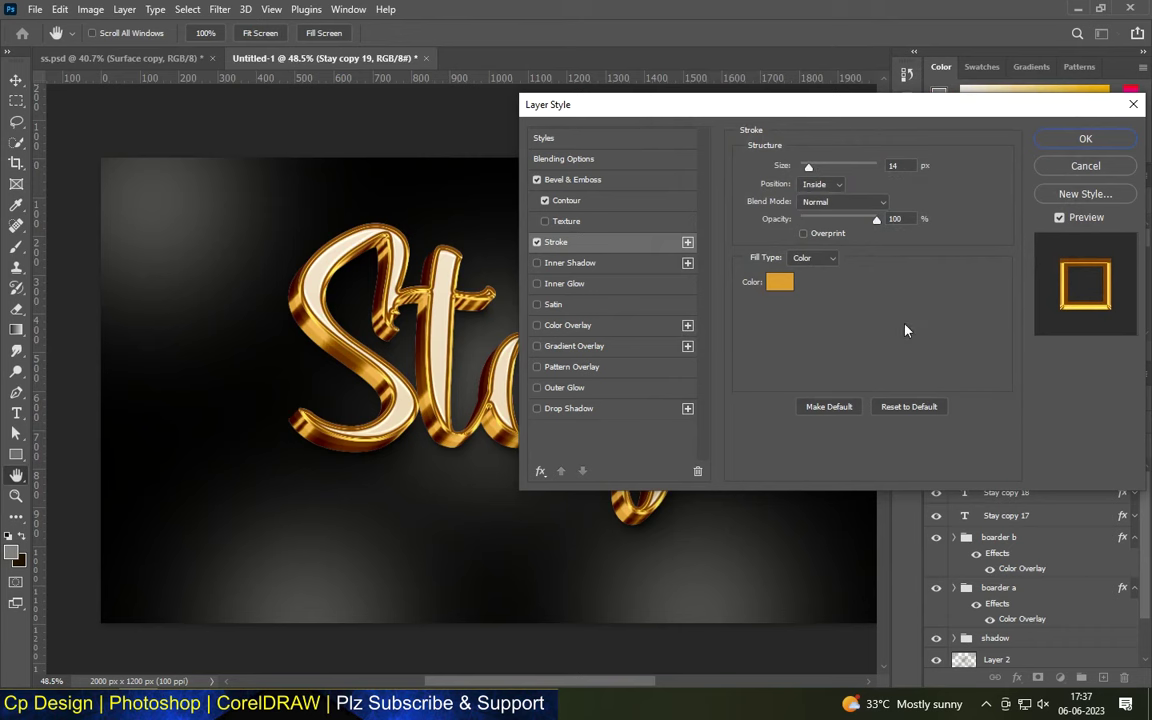
left_click_drag(782, 165, 760, 163)
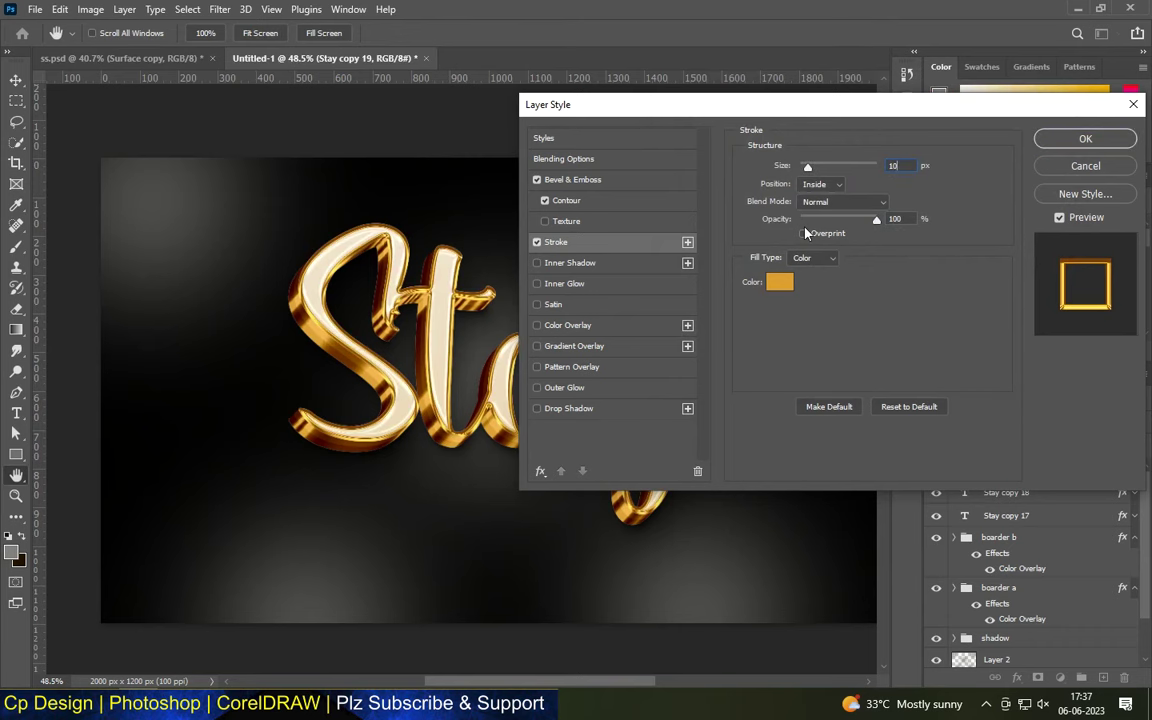
key("Return")
key("v")
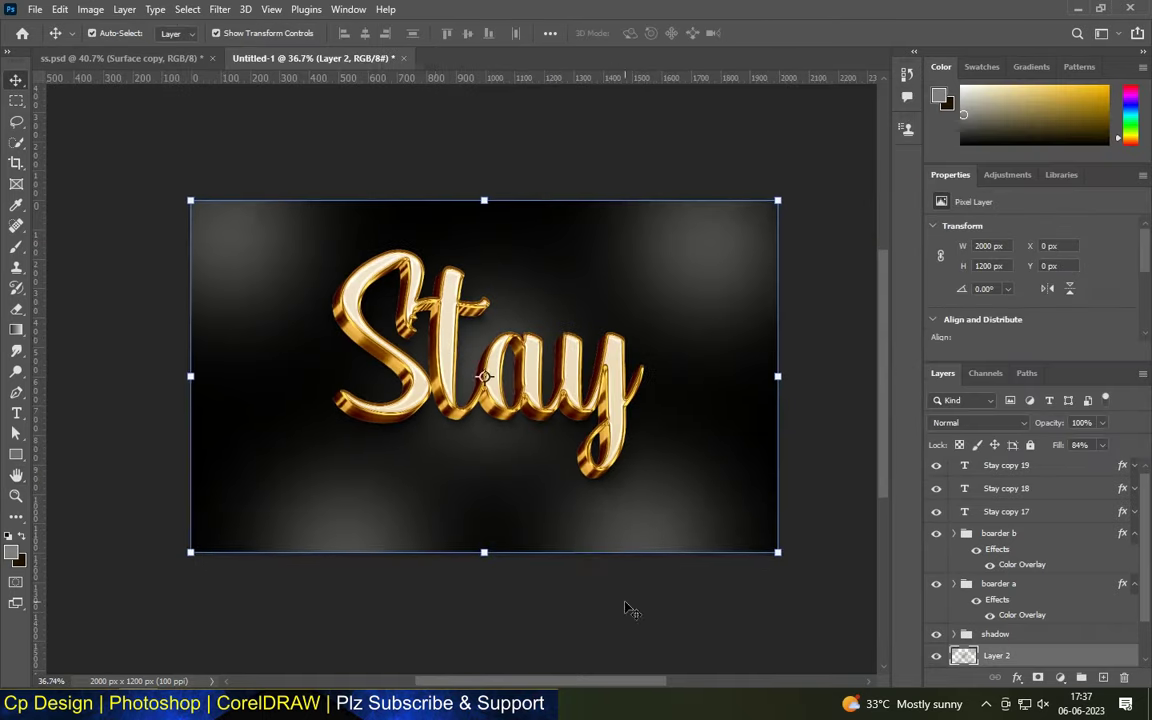
Step: Duplicate the top Stay text layer as Stay copy 20
scroll(482, 333, "up", 1)
scroll(482, 330, "up", 2)
scroll(483, 324, "up", 2)
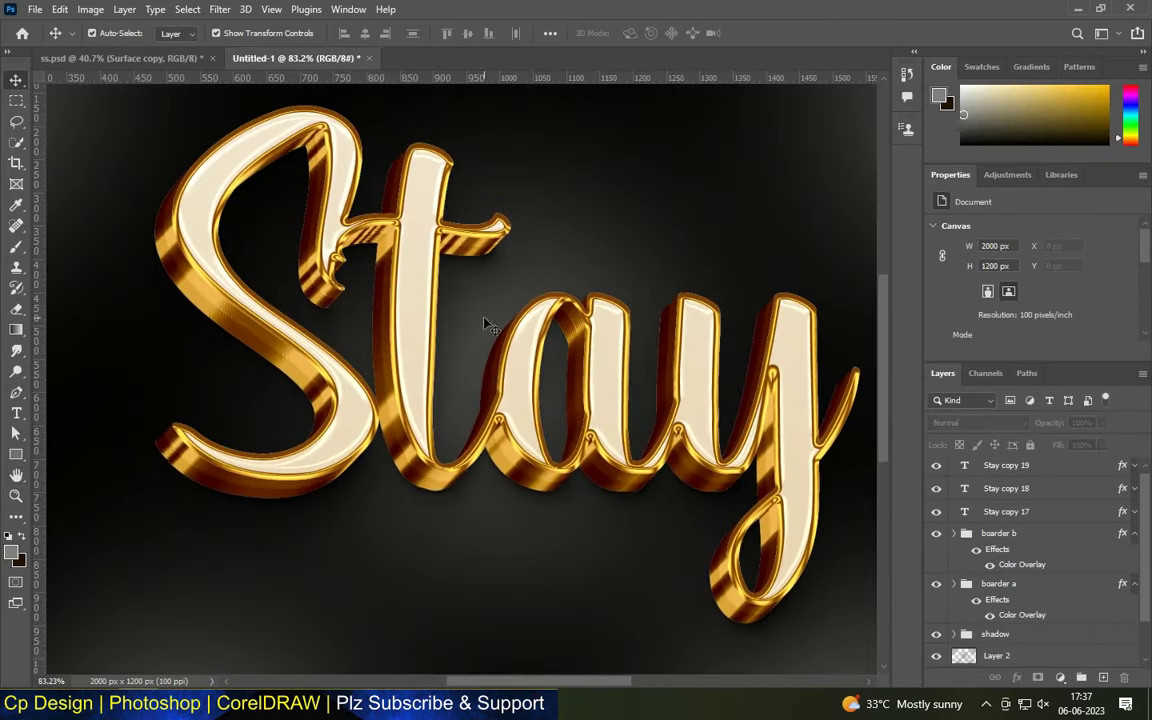
scroll(727, 457, "down", 3)
scroll(727, 457, "up", 1)
left_click(1010, 466)
key("ctrl+j")
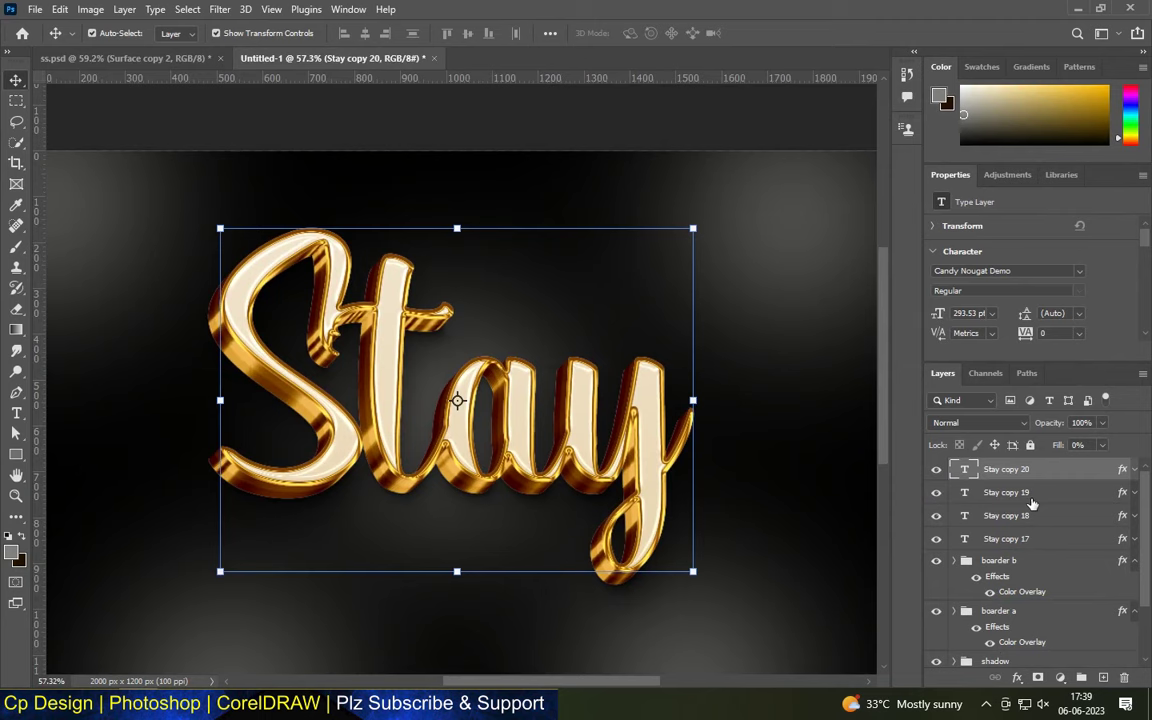
Step: Set Stay copy 20's emboss depth to 337% with an fff05d highlight at 83% and 0% shadow
double_click(1060, 469)
mouse_move(588, 105)
left_mouse_down()
mouse_move(933, 319)
mouse_move(509, 175)
left_mouse_up()
left_click(505, 241)
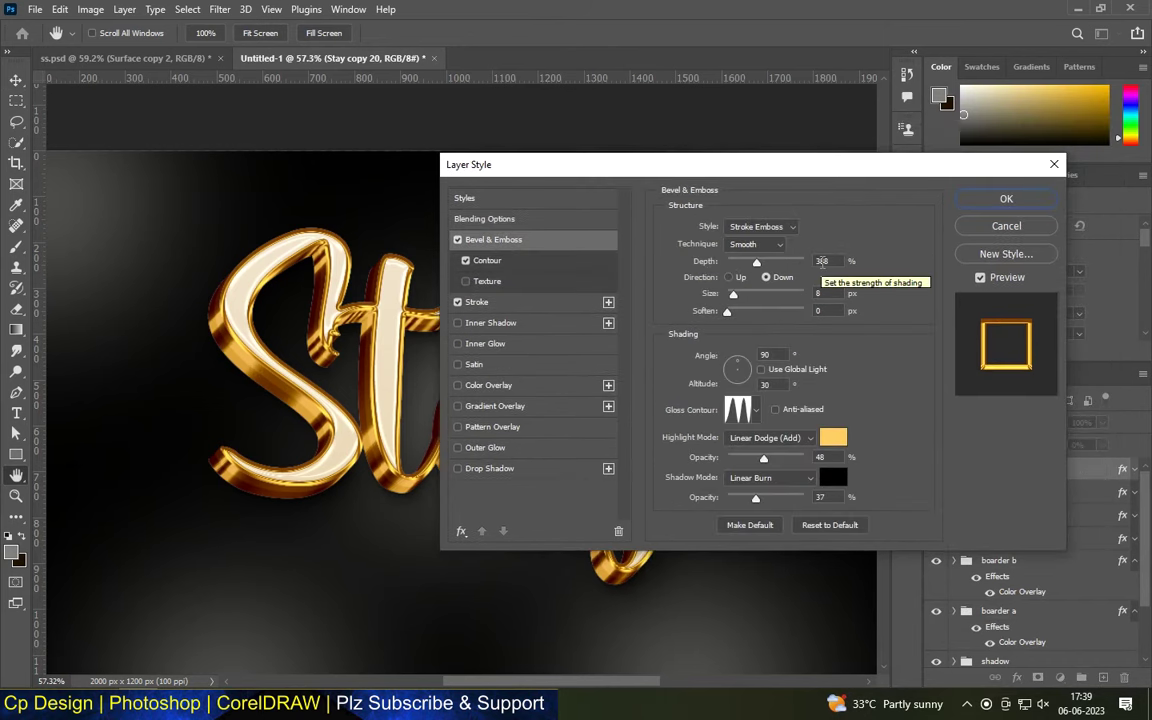
left_click(822, 261)
scroll(822, 261, "down", 20)
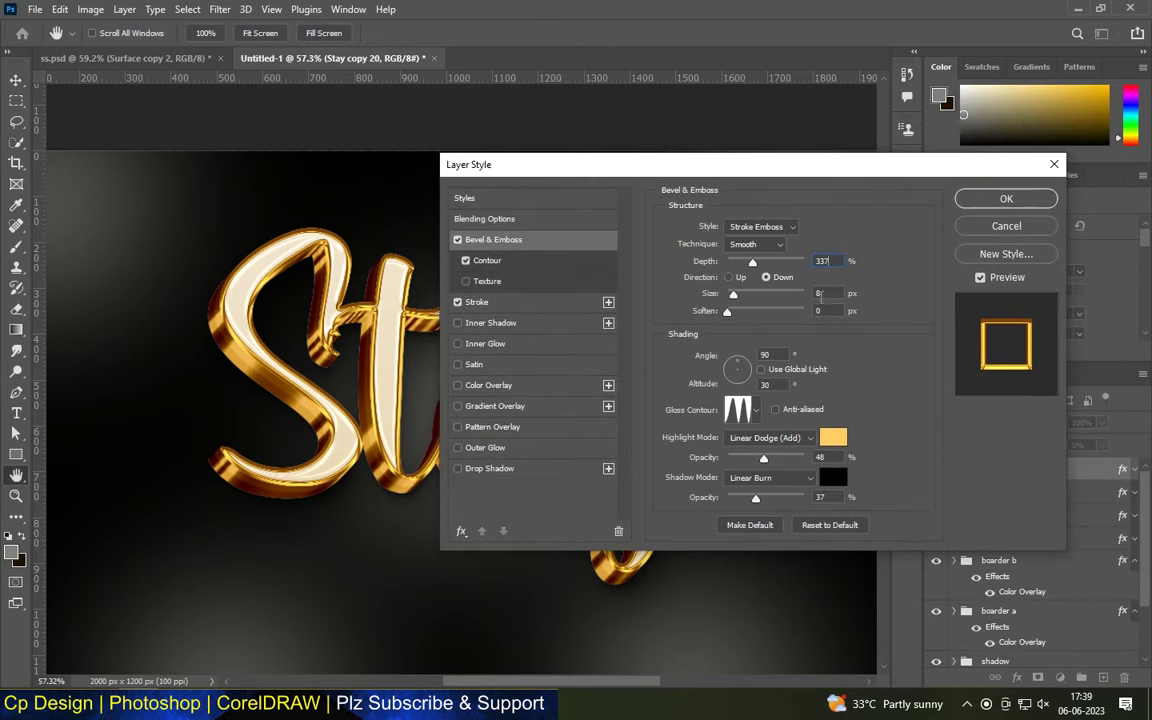
left_click(833, 437)
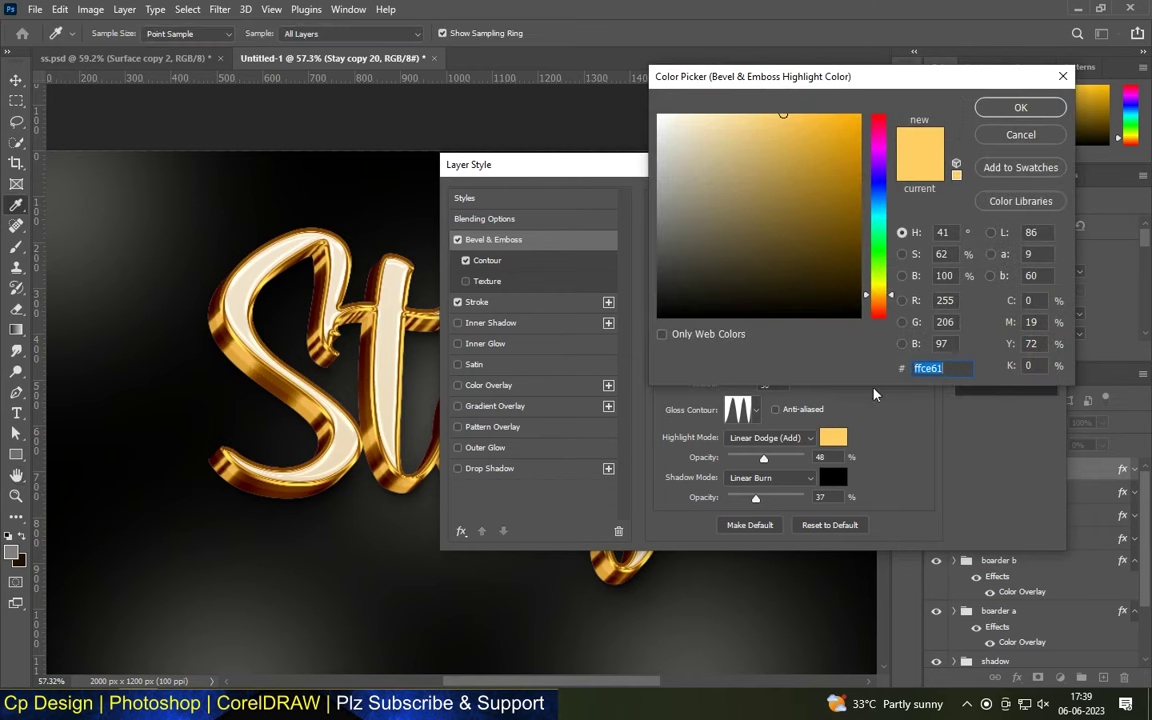
type("fff")
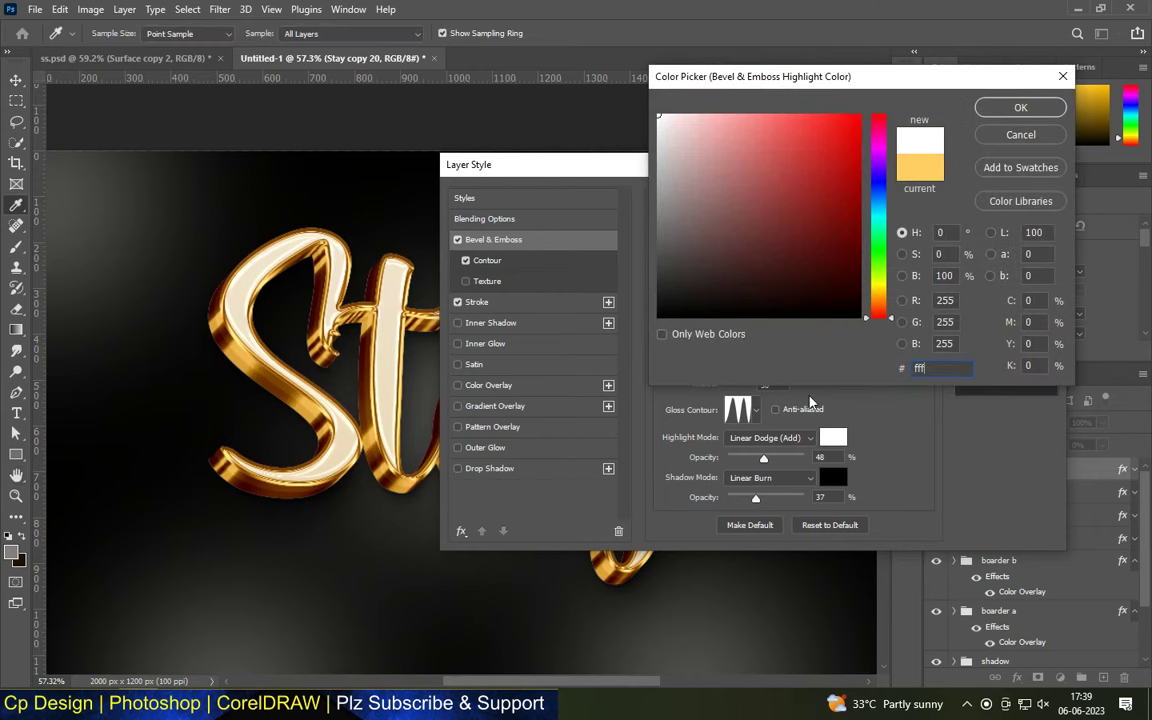
type("05d")
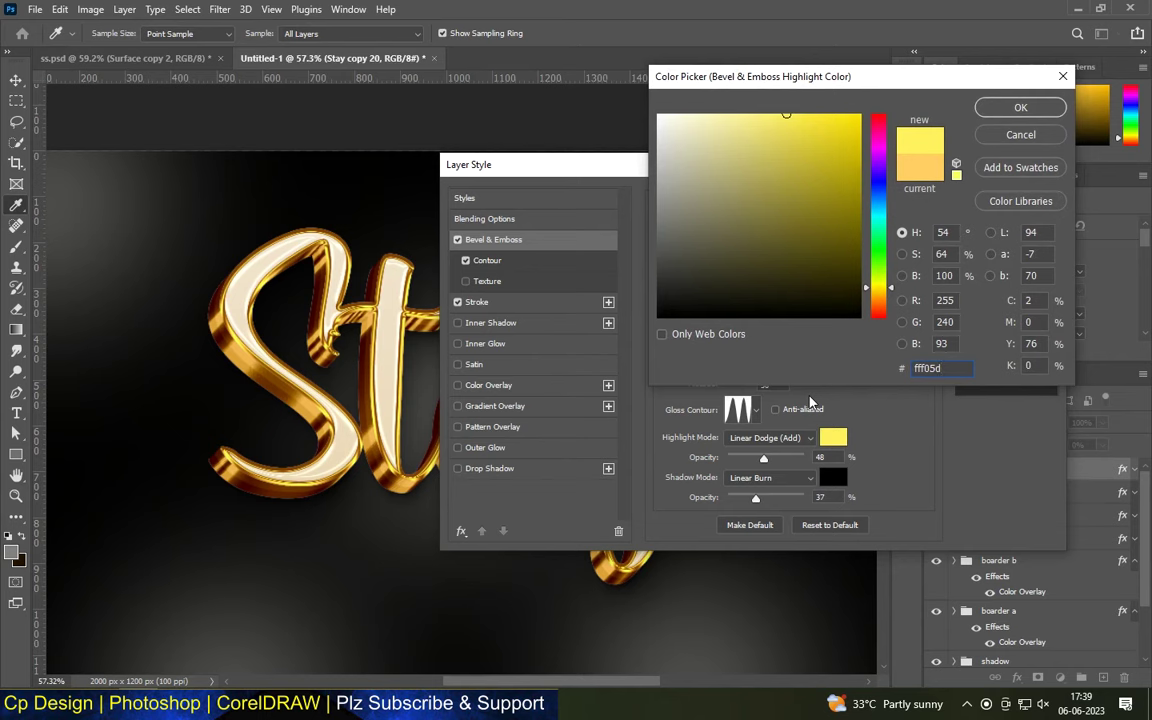
key("Return")
left_click_drag(764, 457, 791, 457)
left_click_drag(755, 498, 708, 500)
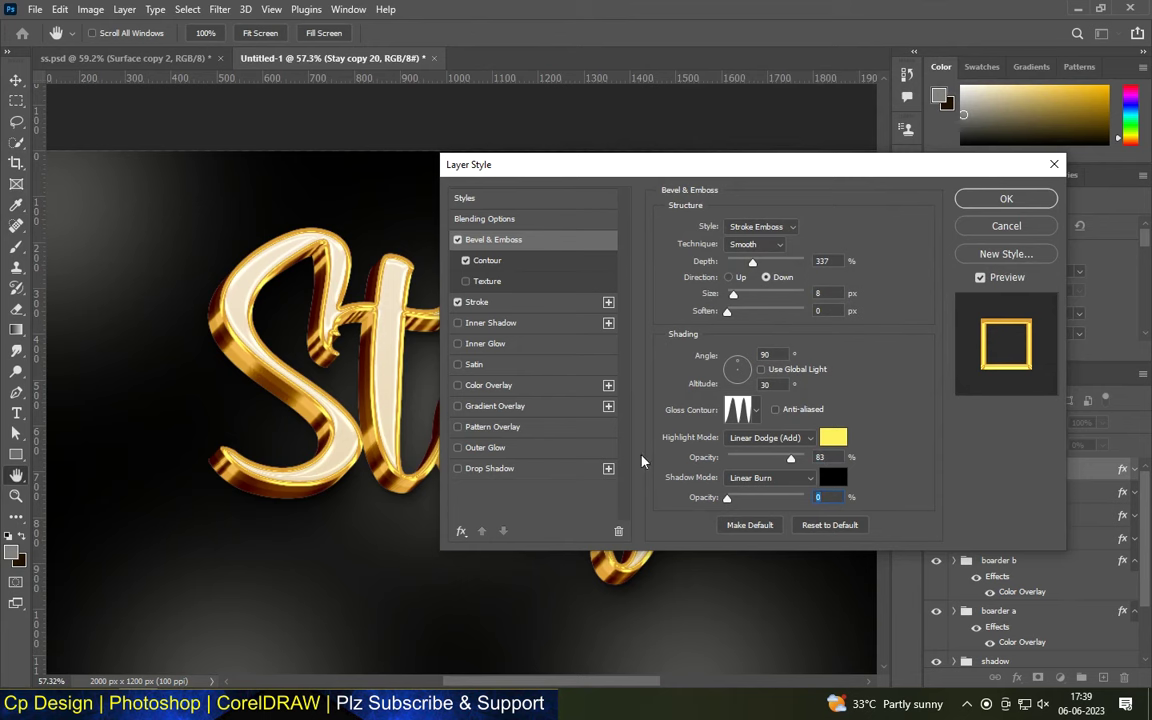
Step: Set the stroke colour to 439ba3 at 0% opacity and apply the style
left_click(477, 302)
left_click(699, 338)
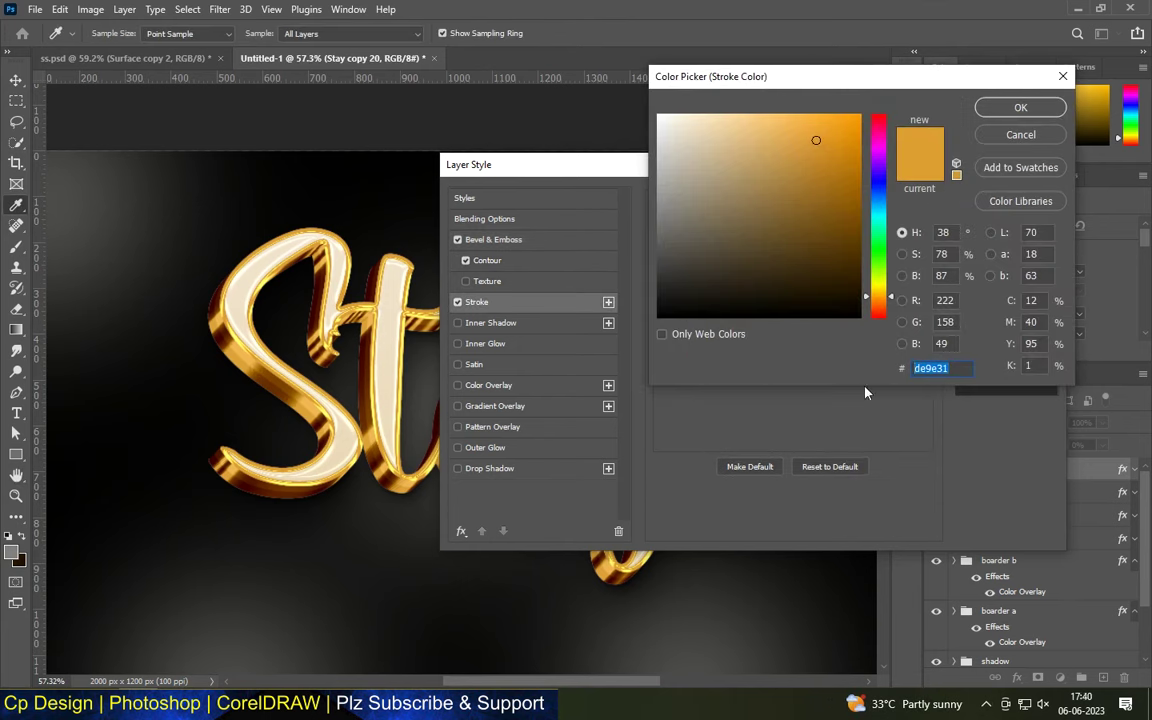
type("439")
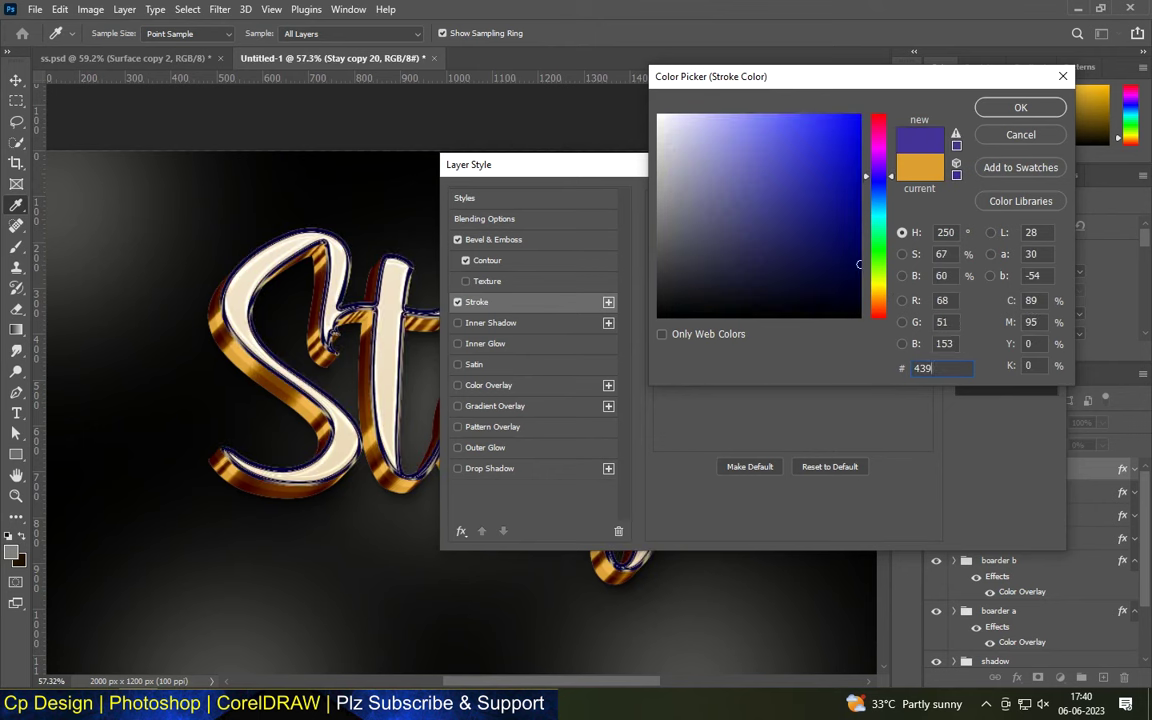
type("ba3")
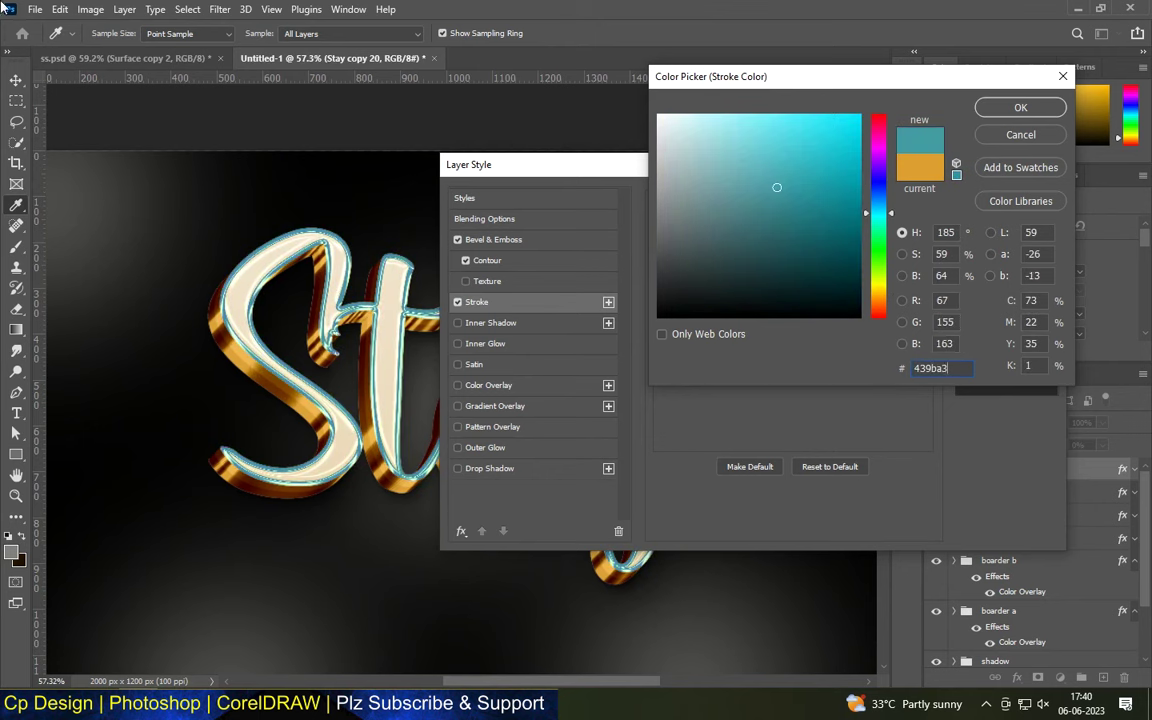
left_click(1020, 107)
left_click_drag(716, 279, 686, 298)
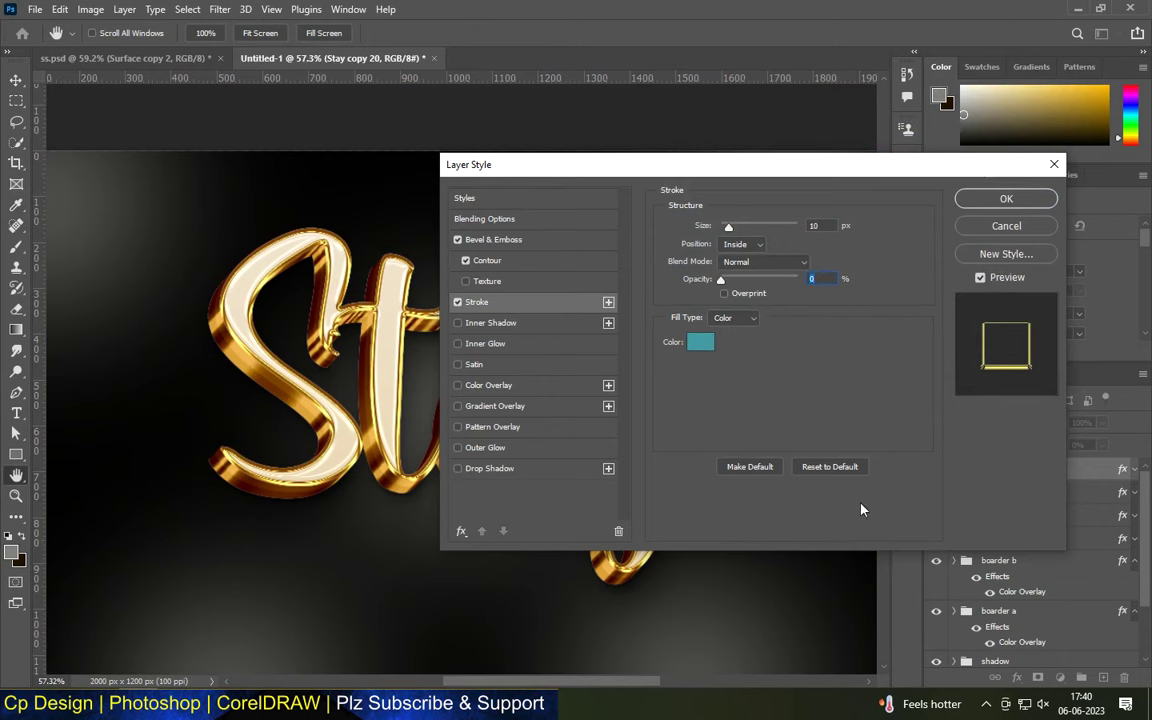
left_click(1020, 207)
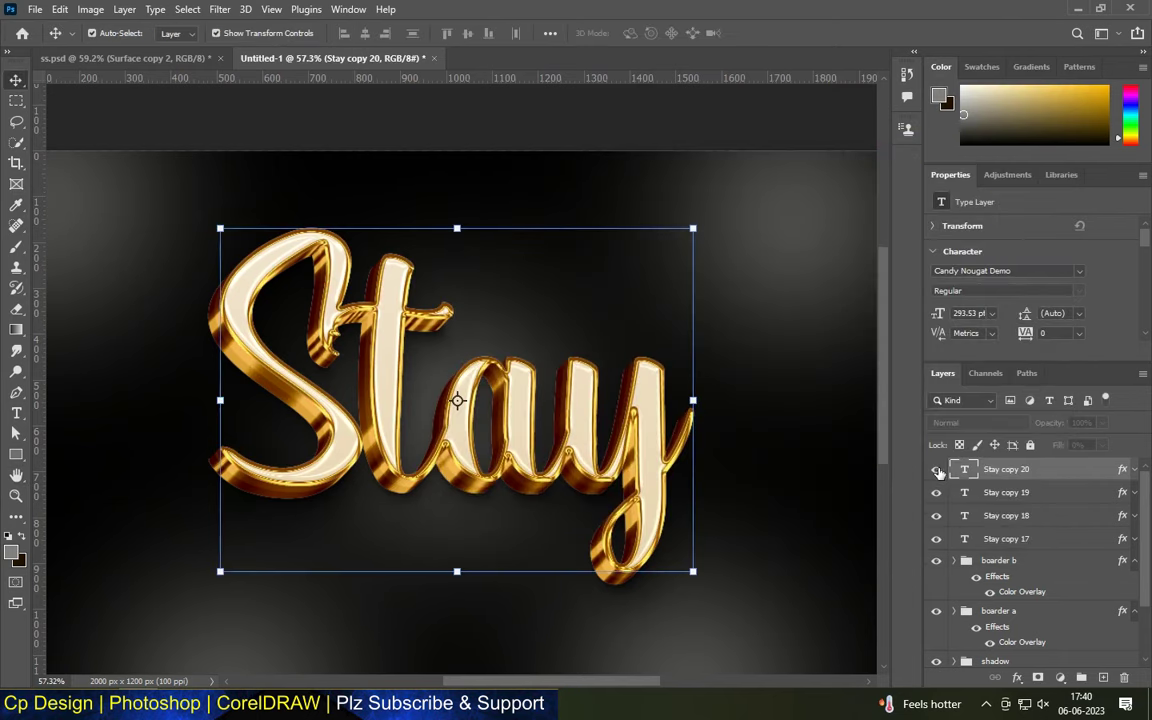
scroll(1030, 560, "down", 5)
left_click(1040, 655)
scroll(581, 411, "down", 3, "alt")
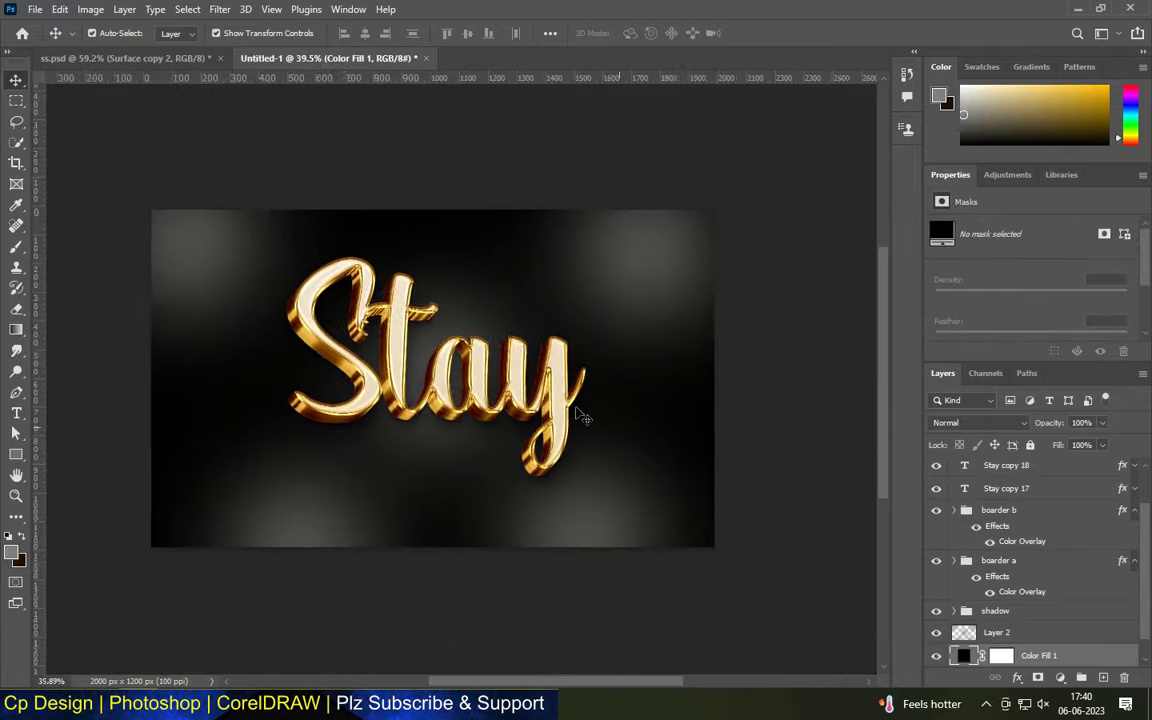
scroll(476, 260, "up", 3, "alt")
scroll(476, 260, "up", 1, "alt")
scroll(674, 476, "up", 2, "alt")
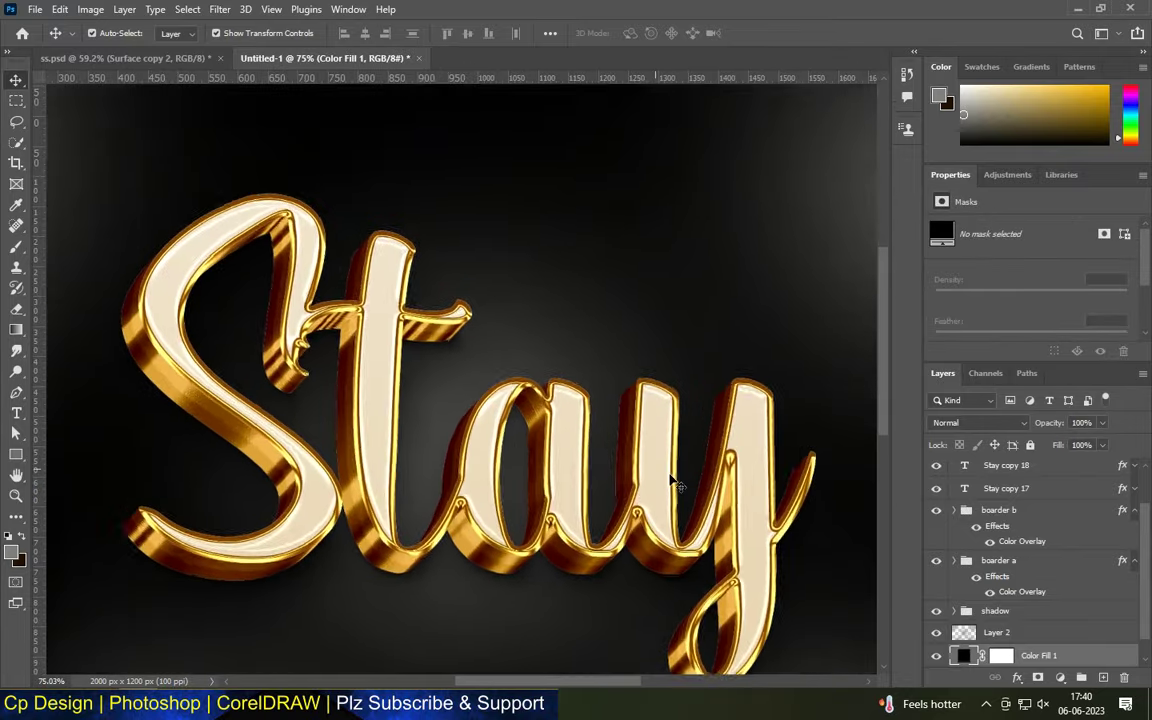
scroll(672, 481, "up", 2, "alt")
scroll(600, 430, "down", 1, "alt")
scroll(553, 391, "down", 2, "alt")
scroll(545, 300, "down", 2, "alt")
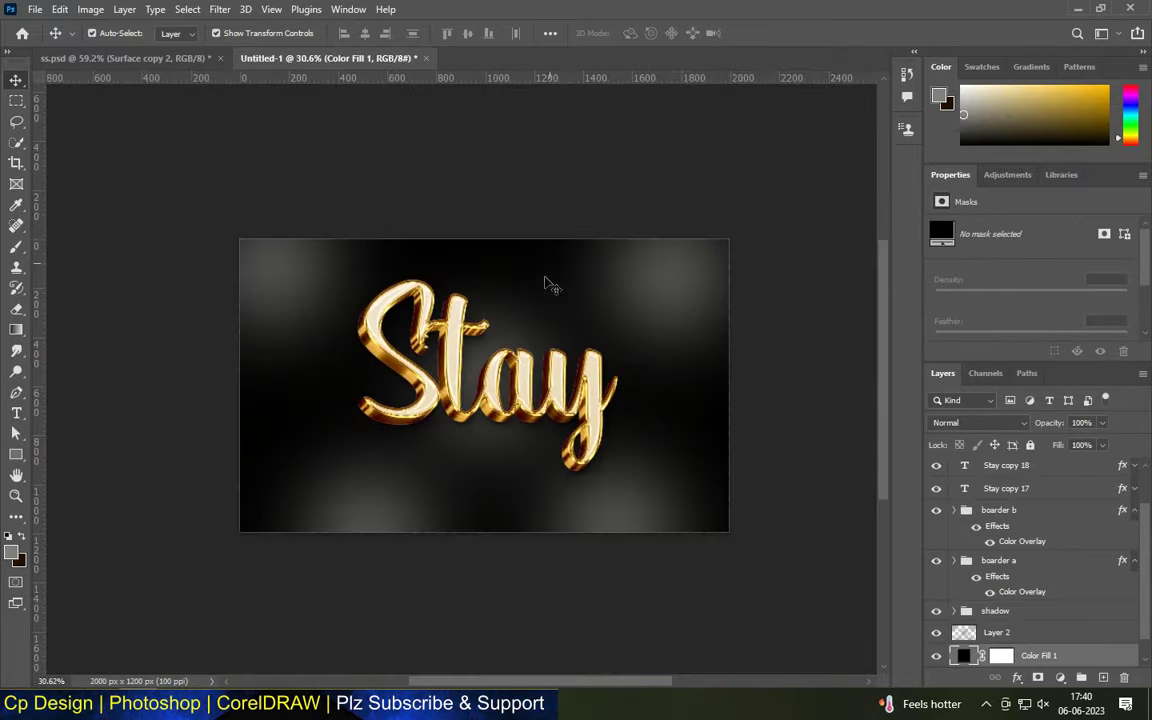
scroll(480, 350, "down", 1, "alt")
scroll(415, 415, "up", 2, "alt")
scroll(406, 424, "up", 1, "alt")
scroll(406, 424, "down", 1, "alt")
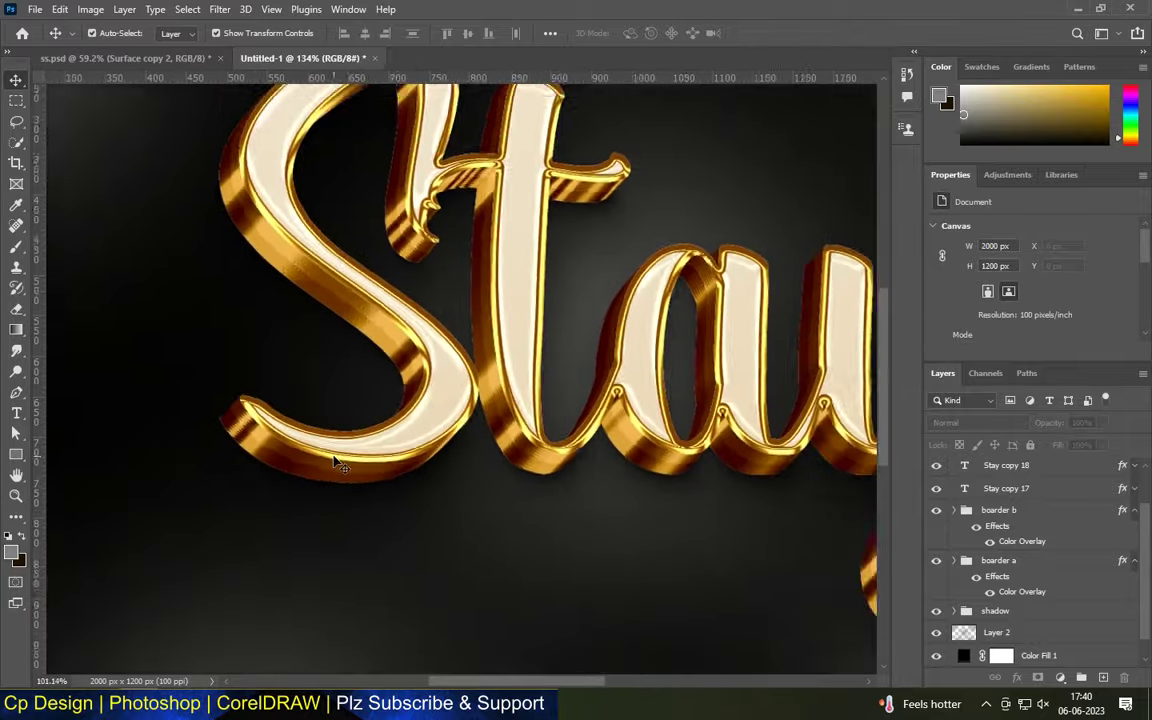
scroll(385, 427, "down", 2, "alt")
scroll(365, 432, "up", 2, "alt")
scroll(391, 321, "up", 1, "alt")
scroll(411, 311, "up", 1, "alt")
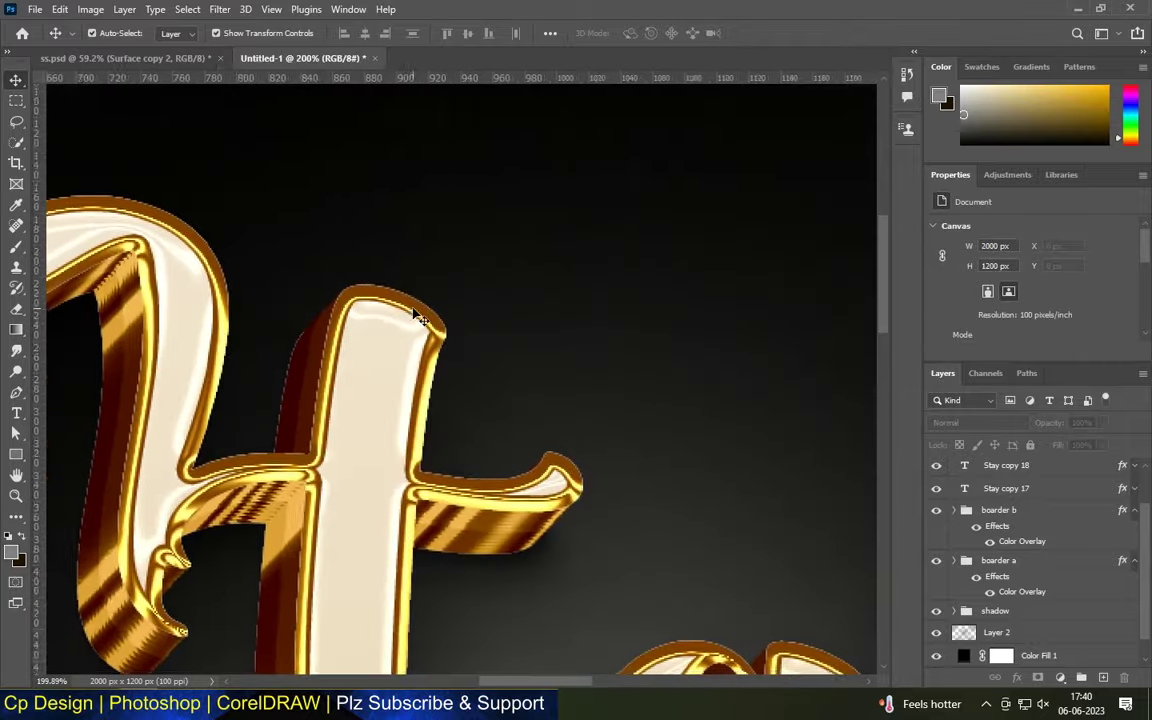
scroll(540, 350, "down", 3, "alt")
scroll(545, 350, "down", 3, "alt")
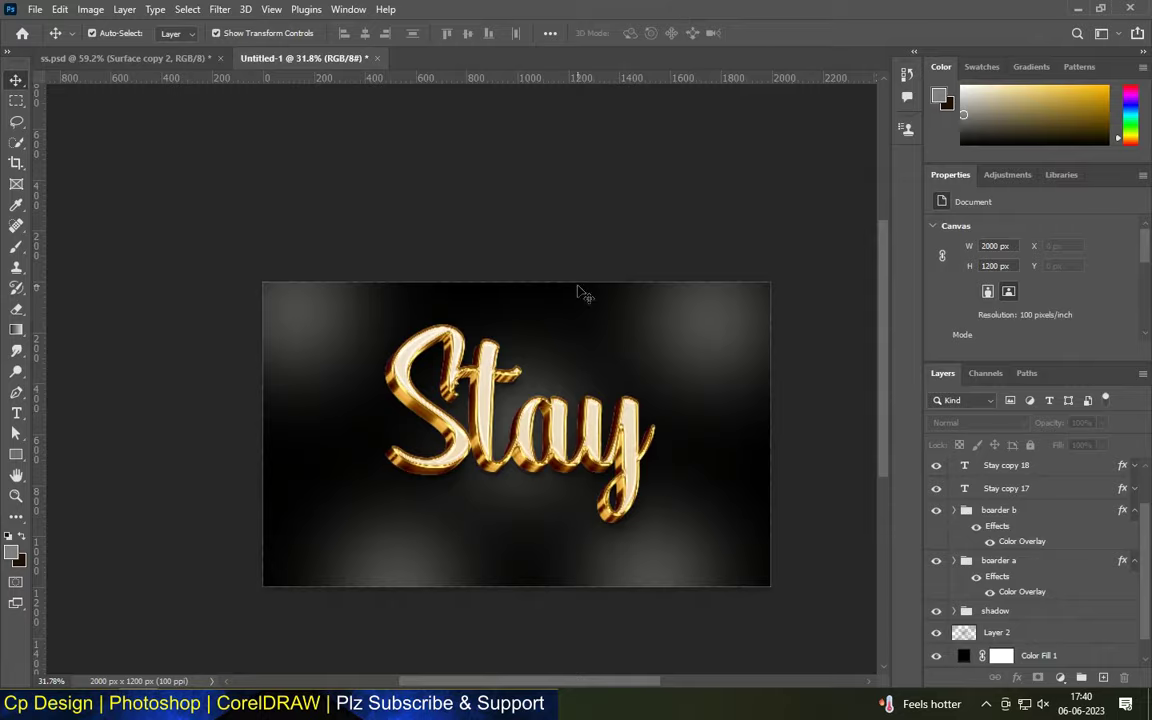
scroll(411, 231, "up", 1, "alt")
scroll(540, 509, "up", 1, "alt")
scroll(643, 545, "up", 3, "alt")
scroll(632, 497, "up", 2, "alt")
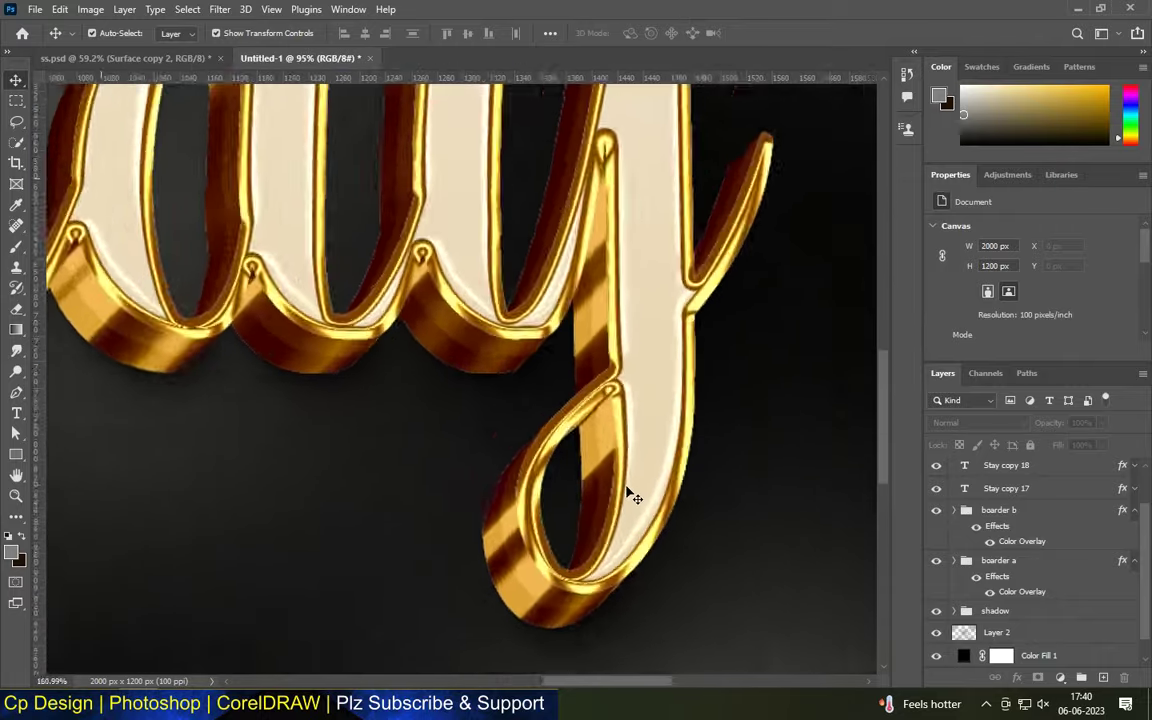
scroll(631, 495, "down", 1, "alt")
scroll(645, 485, "down", 1, "alt")
scroll(715, 345, "down", 2, "alt")
scroll(323, 322, "down", 2, "alt")
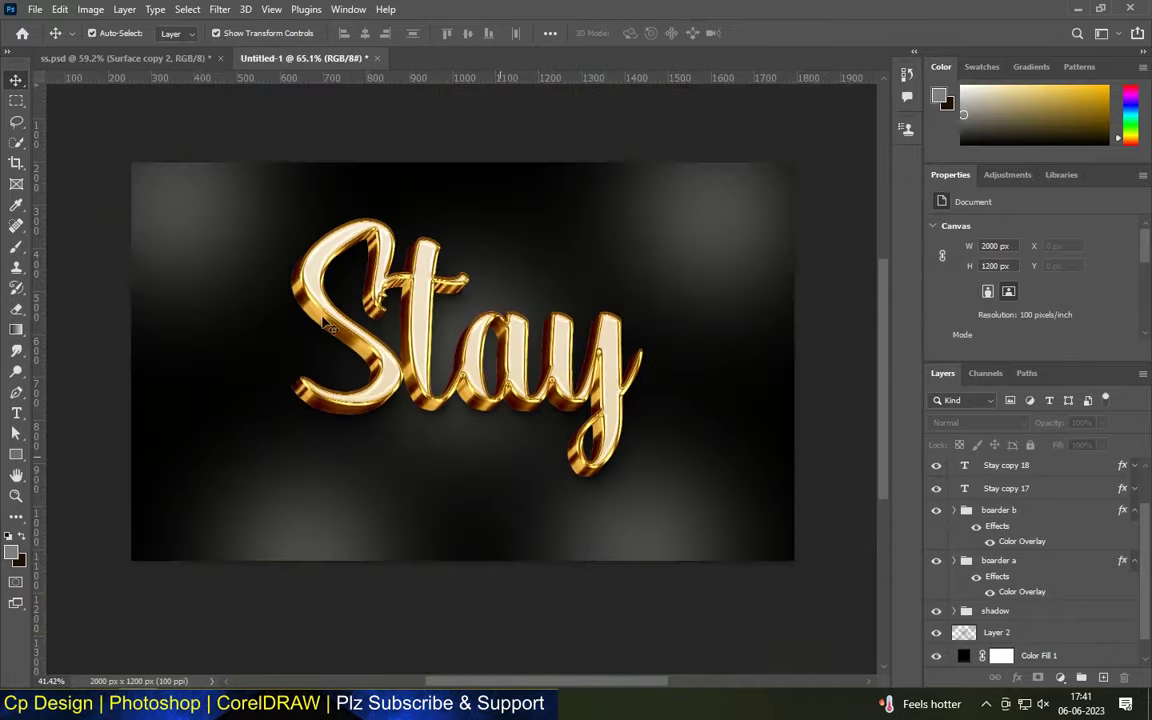
scroll(323, 321, "up", 2, "alt")
scroll(296, 411, "up", 3, "alt")
scroll(303, 419, "down", 3, "alt")
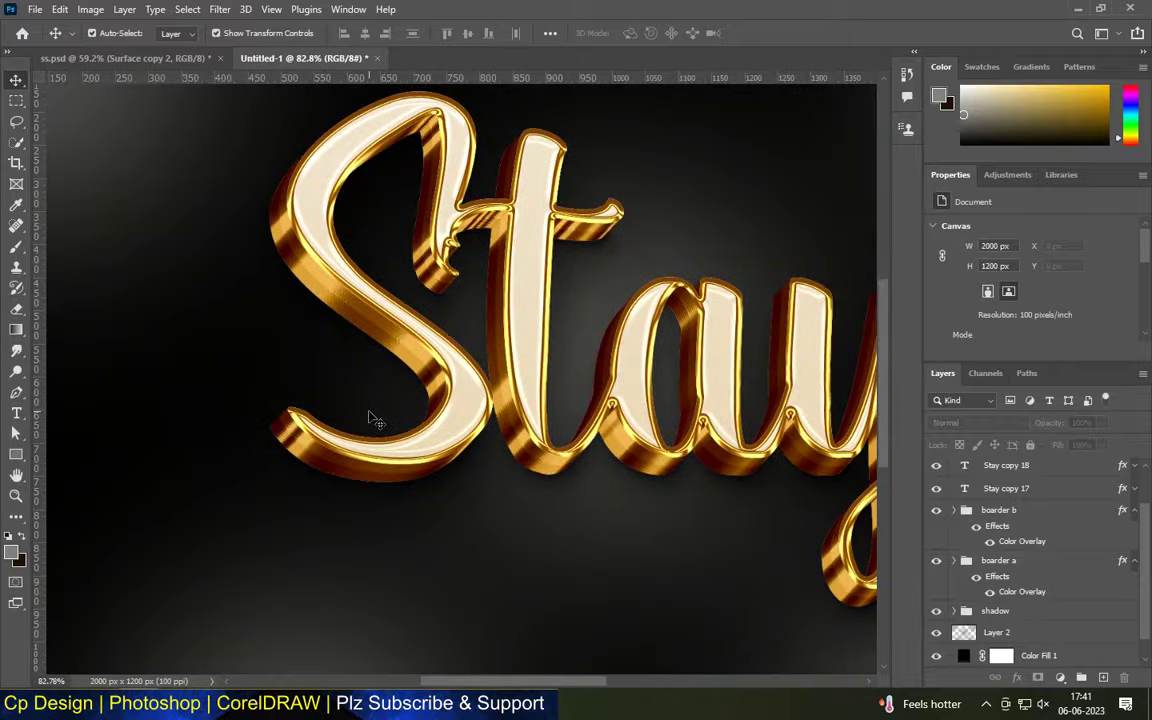